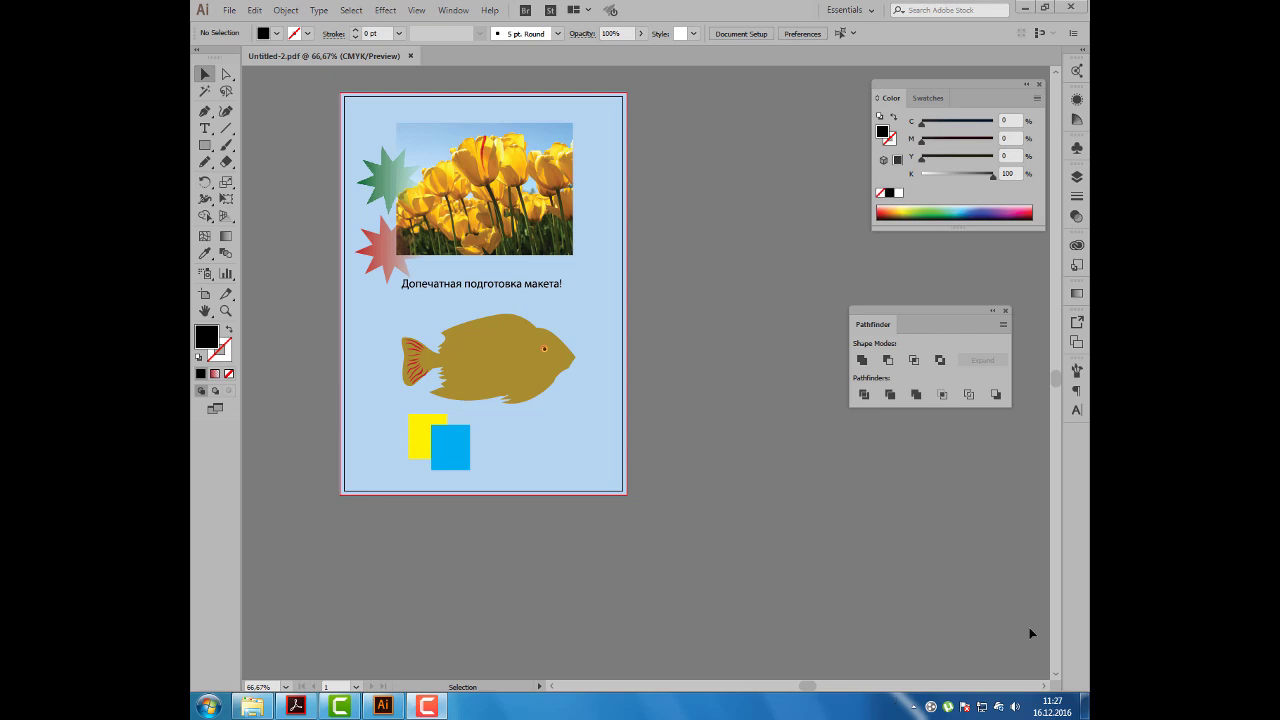
# Step: Switch to Acrobat, showing page 45 of the guide on ways of creating PDF files
pyautogui.click(296, 706)
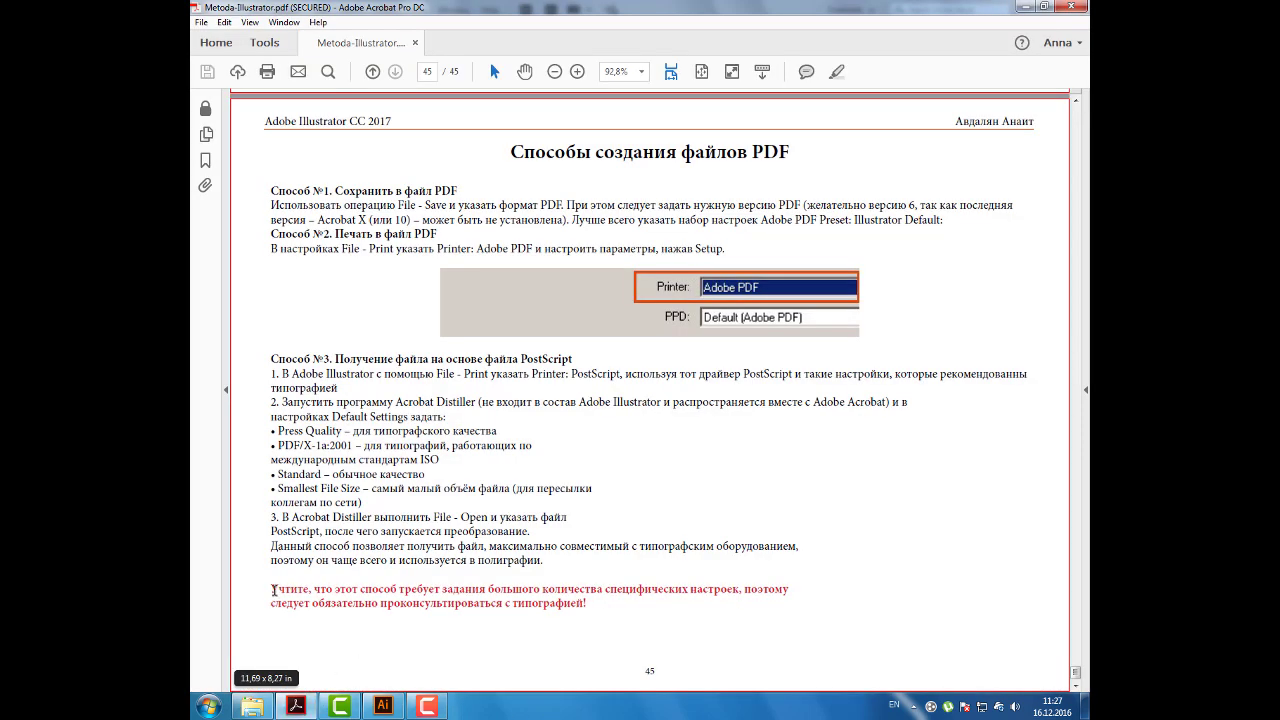
# Step: Select the red printshop warning in the Acrobat guide, then return to the Illustrator flyer
pyautogui.moveTo(270, 589); pyautogui.dragTo(590, 603)
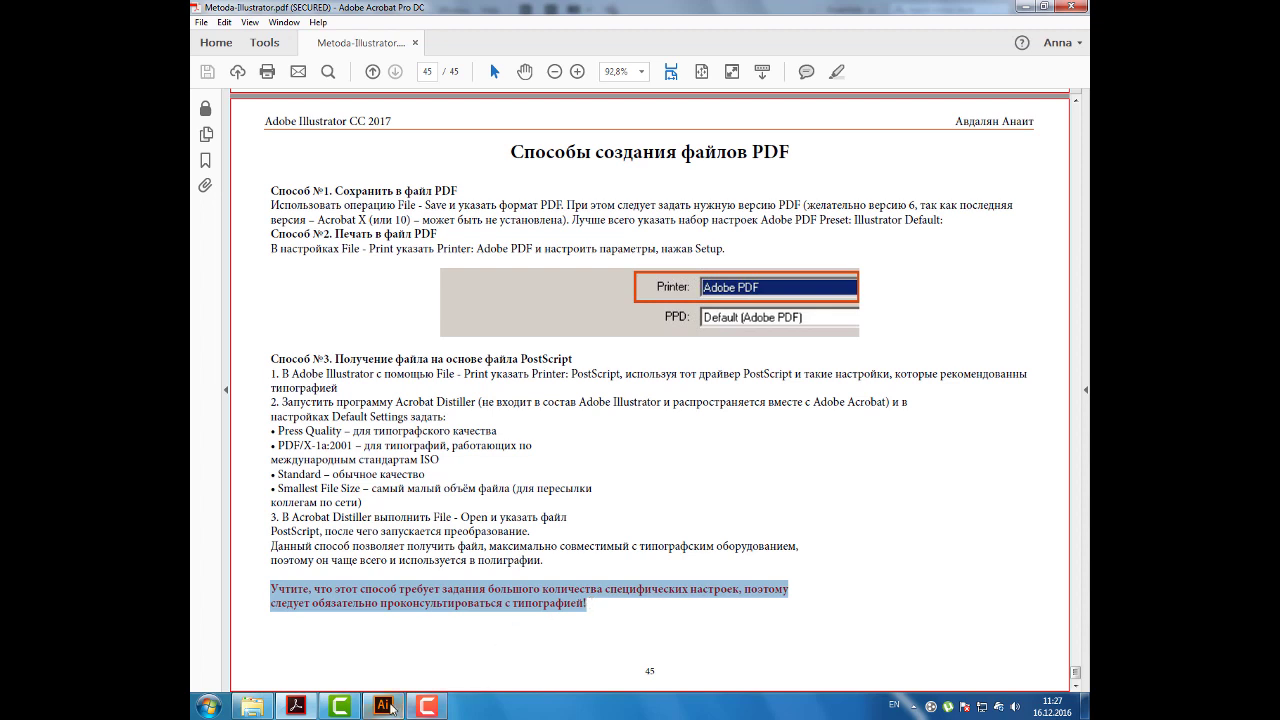
pyautogui.click(383, 706)
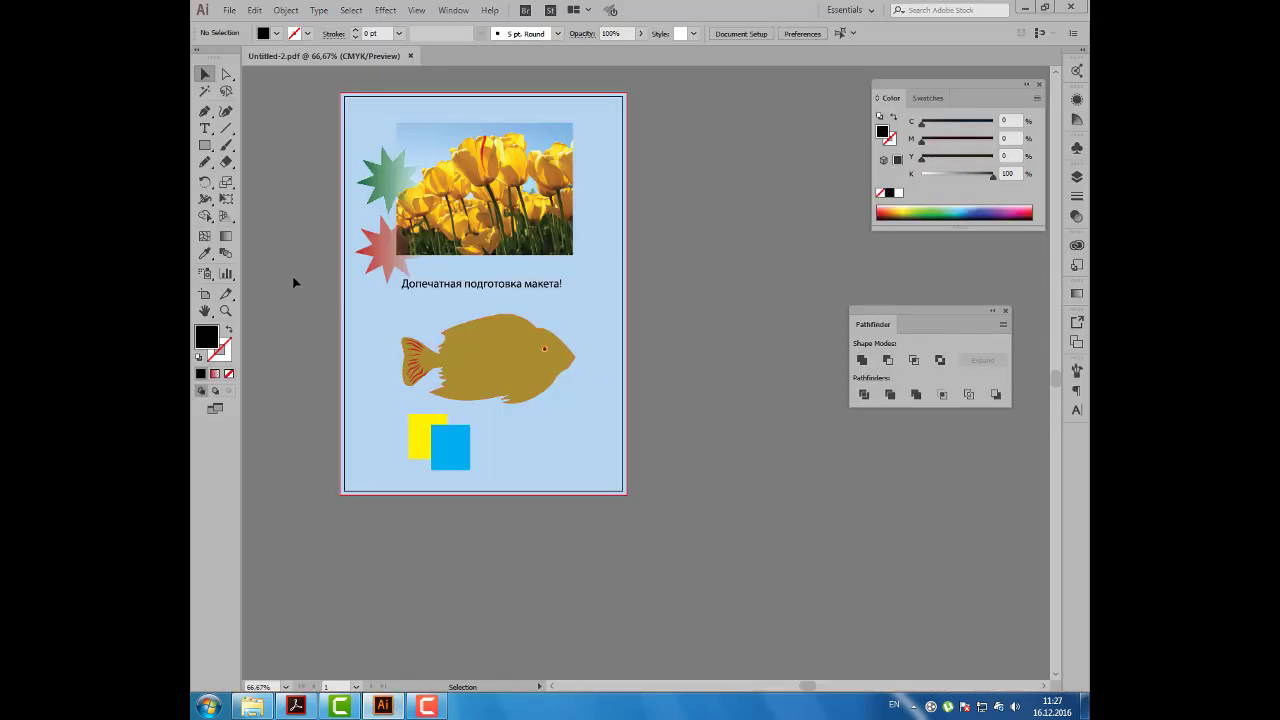
# Step: Pan the flyer slightly, search for 'acrob' without launching it, and open the File menu
pyautogui.press('space')
pyautogui.moveTo(291, 260); pyautogui.dragTo(313, 276)
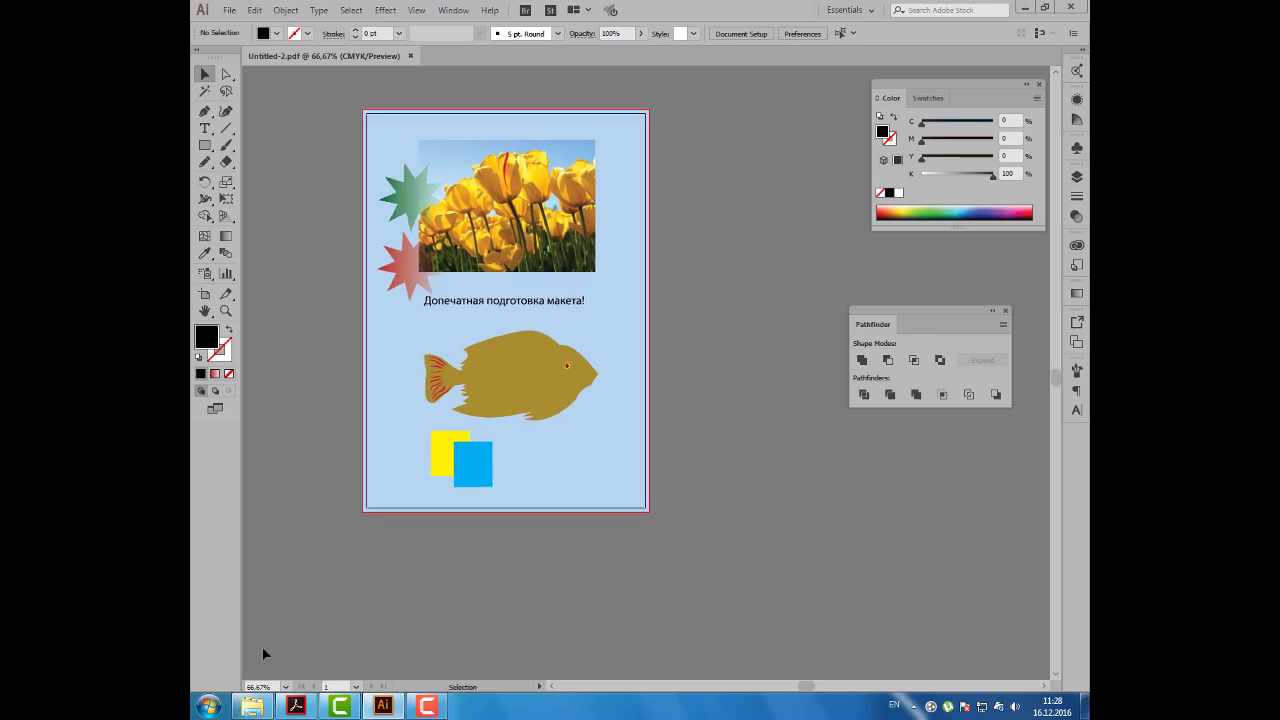
pyautogui.click(211, 707)
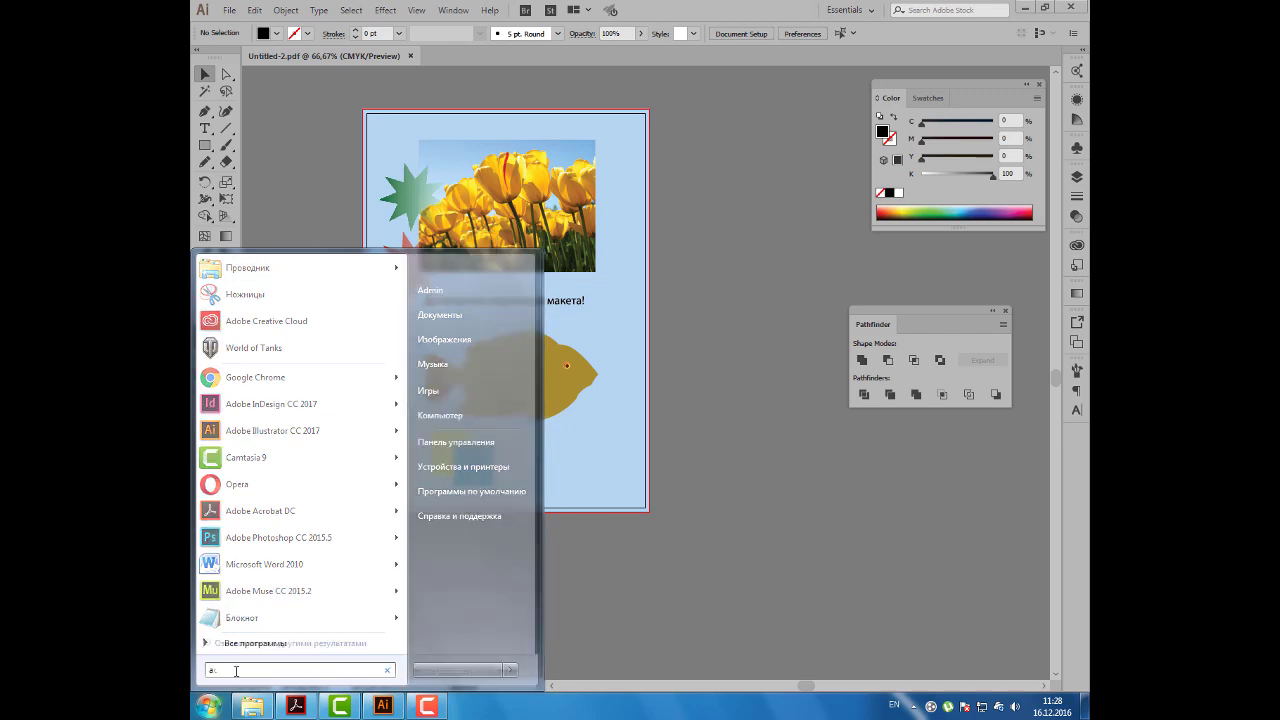
pyautogui.write('acrob')
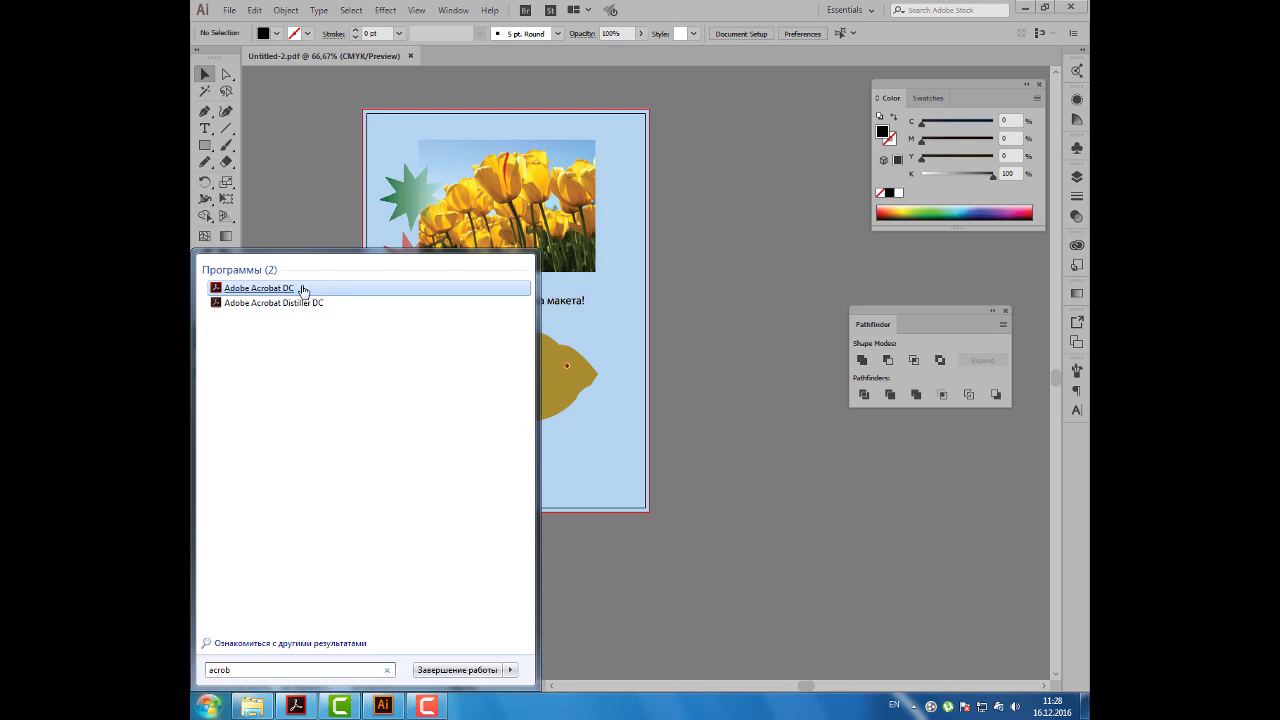
pyautogui.click(700, 394)
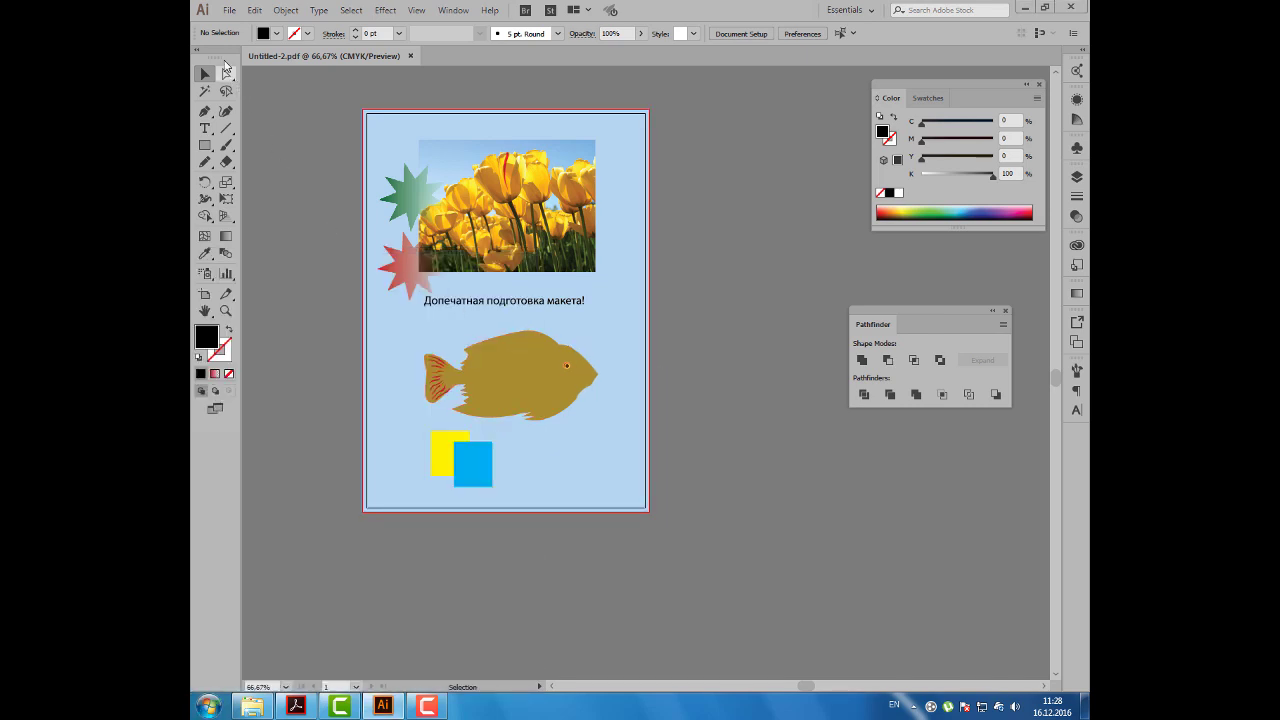
pyautogui.click(229, 10)
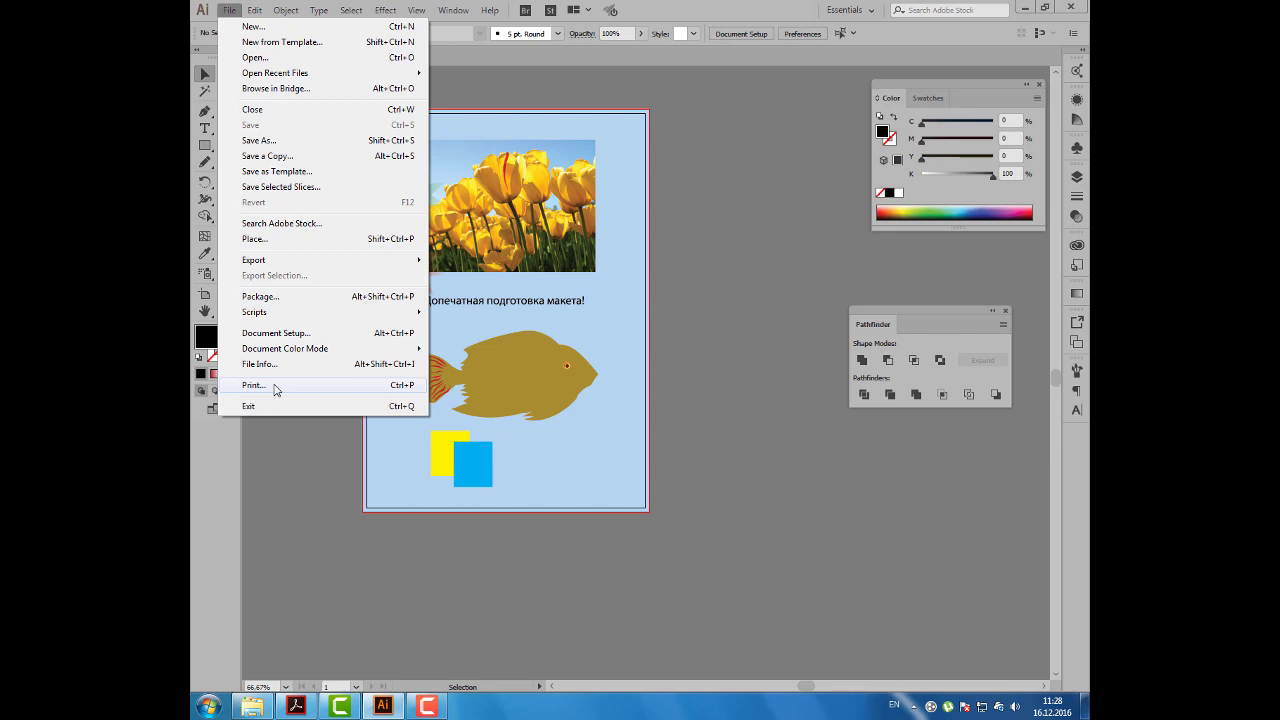
# Step: Open the flyer's Print settings and choose Adobe PDF as the printer
pyautogui.click(276, 386)
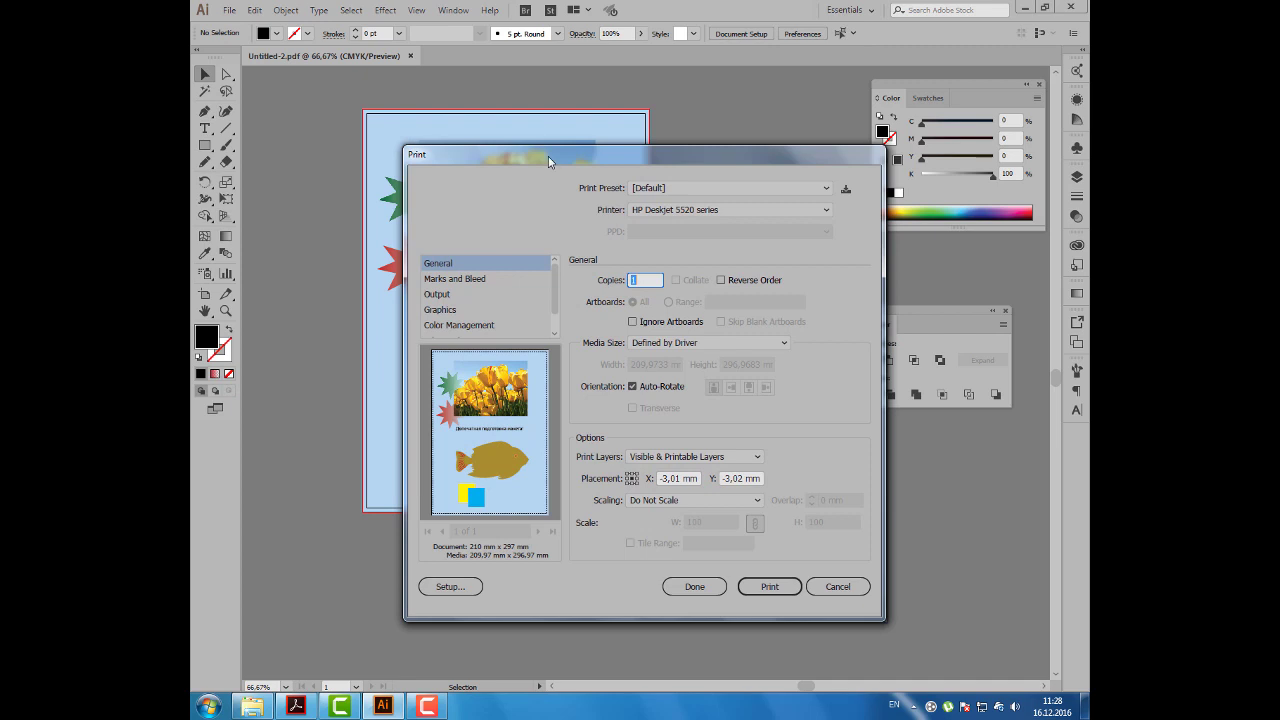
pyautogui.moveTo(548, 161); pyautogui.dragTo(511, 145)
pyautogui.click(601, 194)
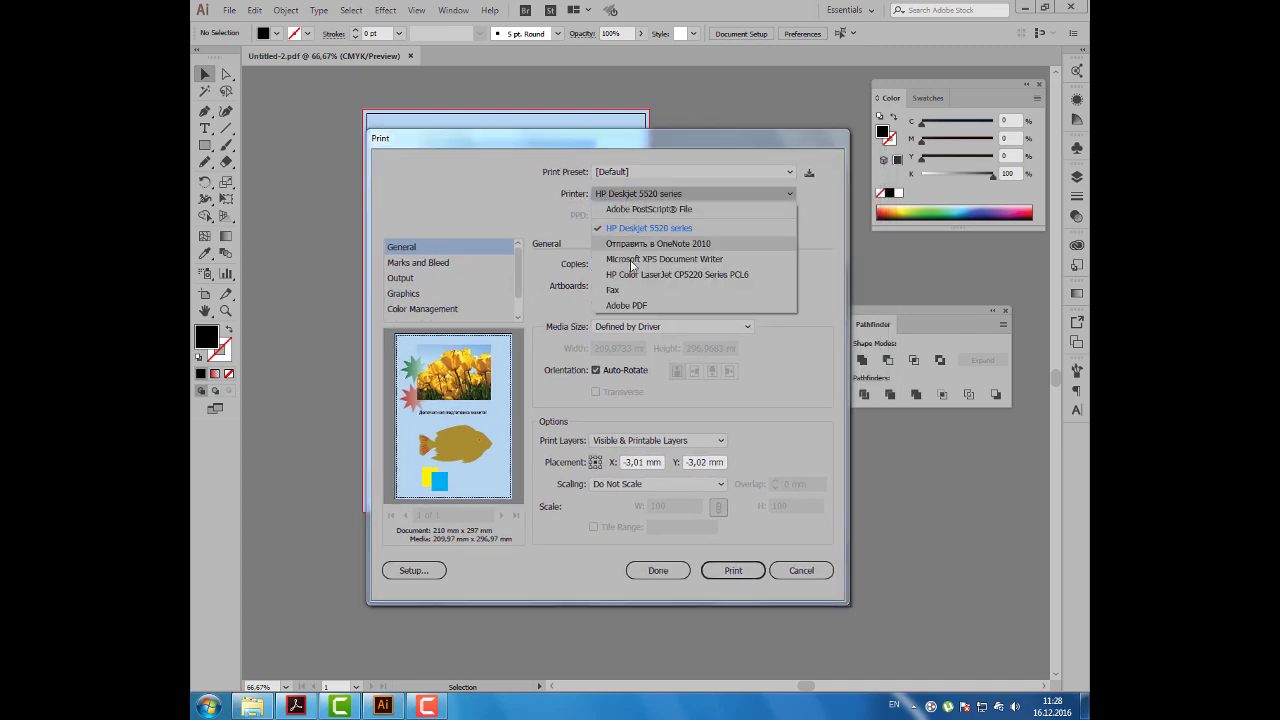
pyautogui.click(616, 308)
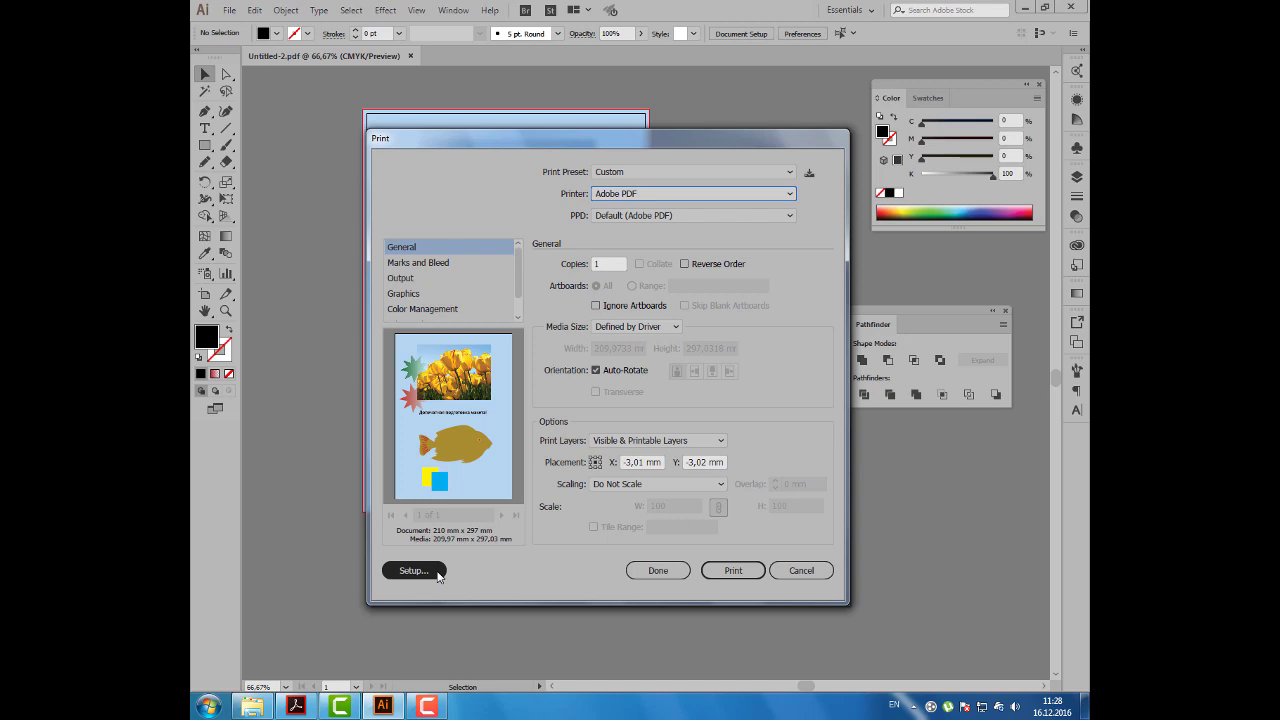
# Step: In the Adobe PDF printer preferences, change the default conversion setting from Standard to High Quality Print
pyautogui.click(413, 570)
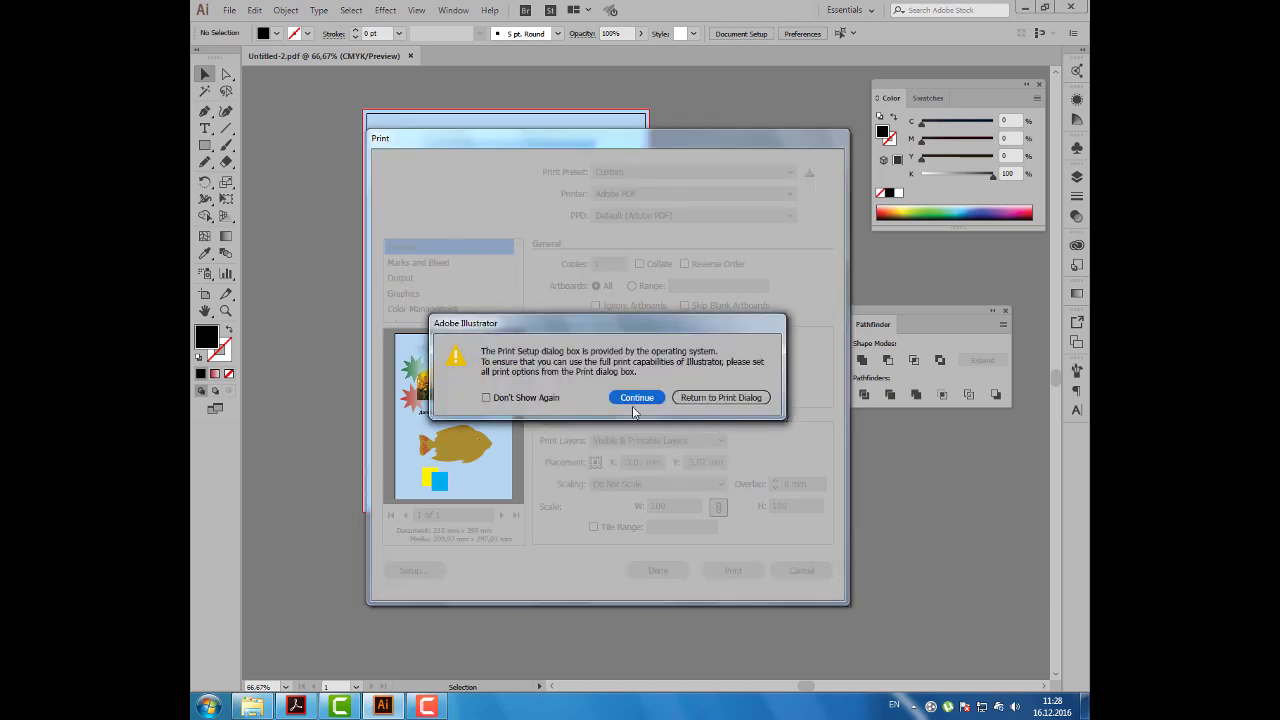
pyautogui.moveTo(595, 325); pyautogui.dragTo(577, 328)
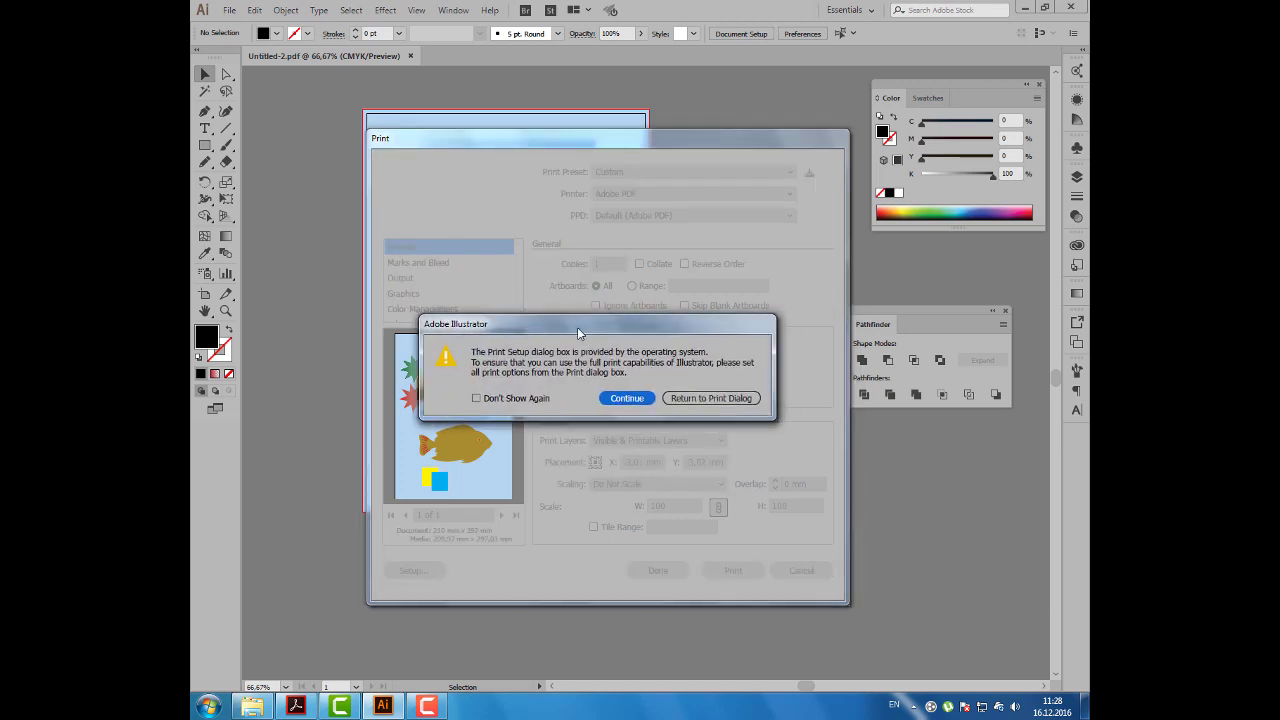
pyautogui.click(612, 401)
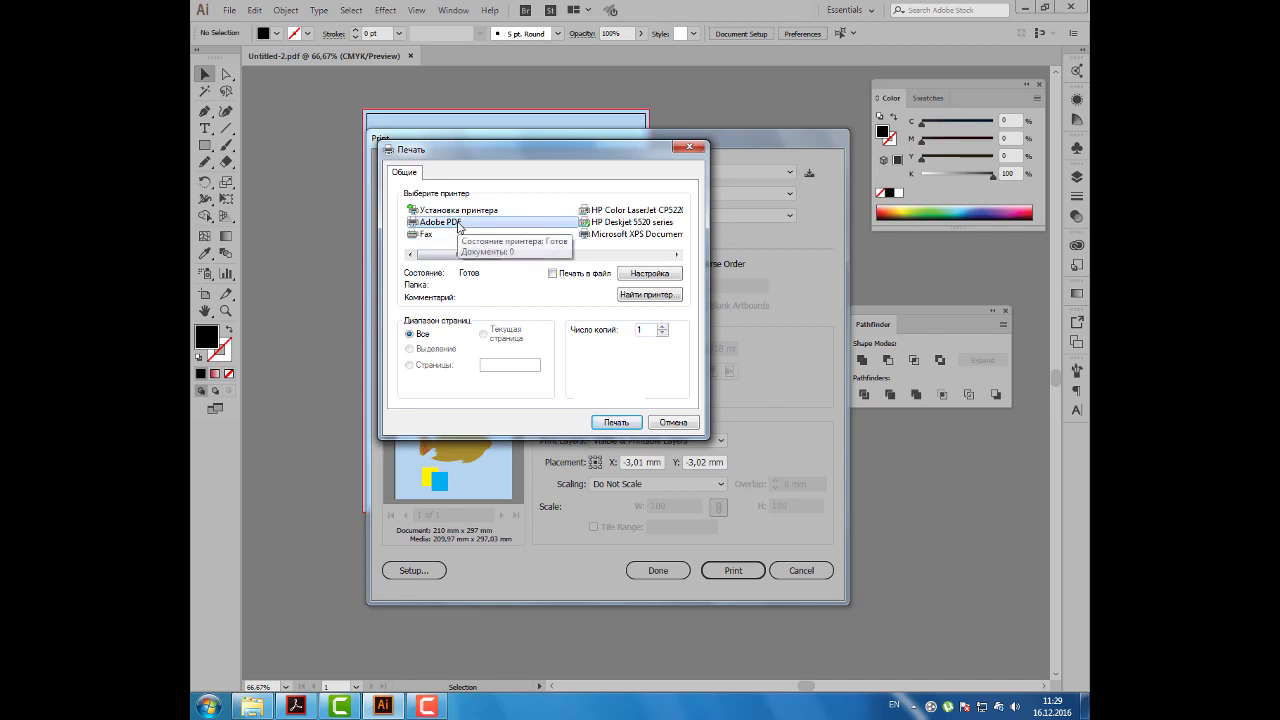
pyautogui.click(650, 276)
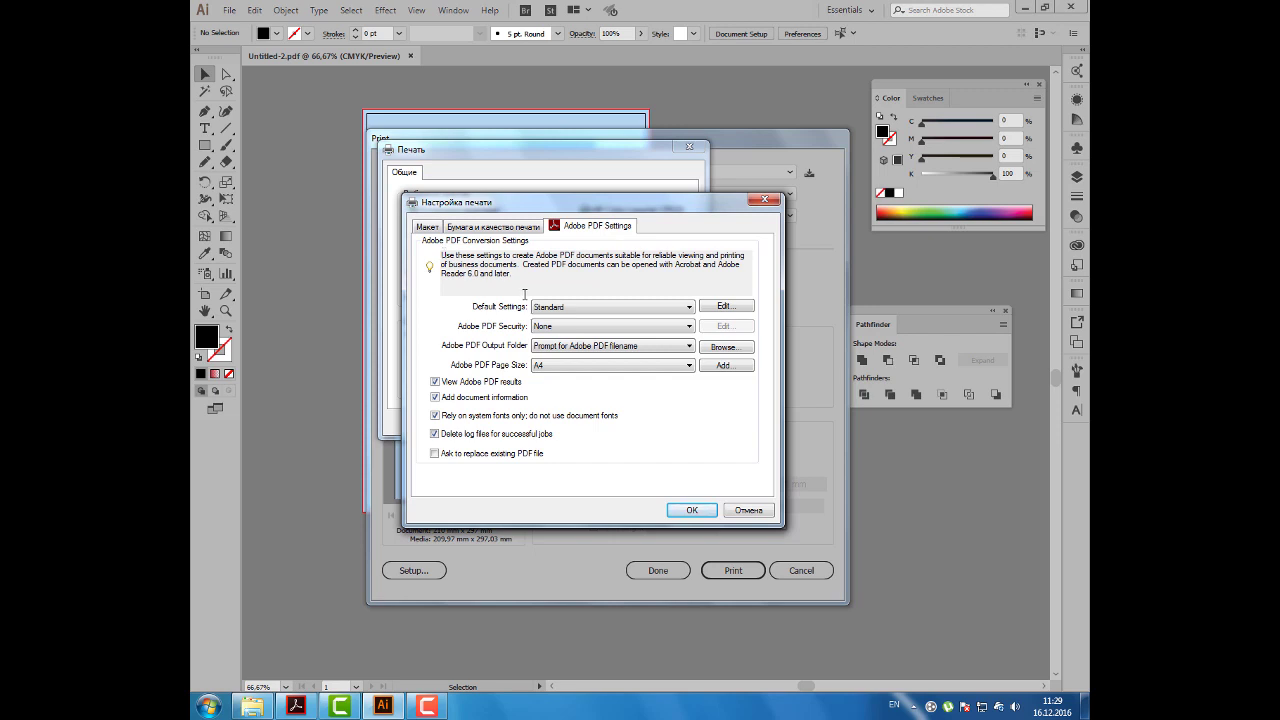
pyautogui.click(563, 308)
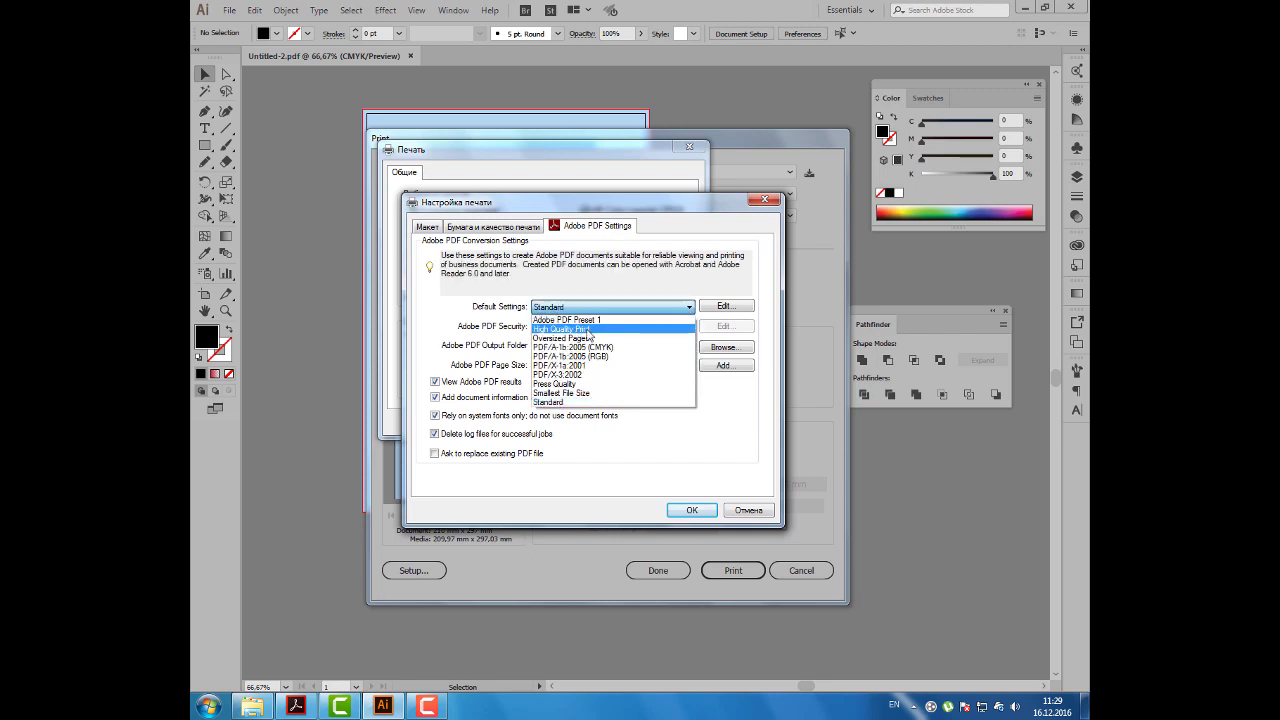
pyautogui.click(589, 330)
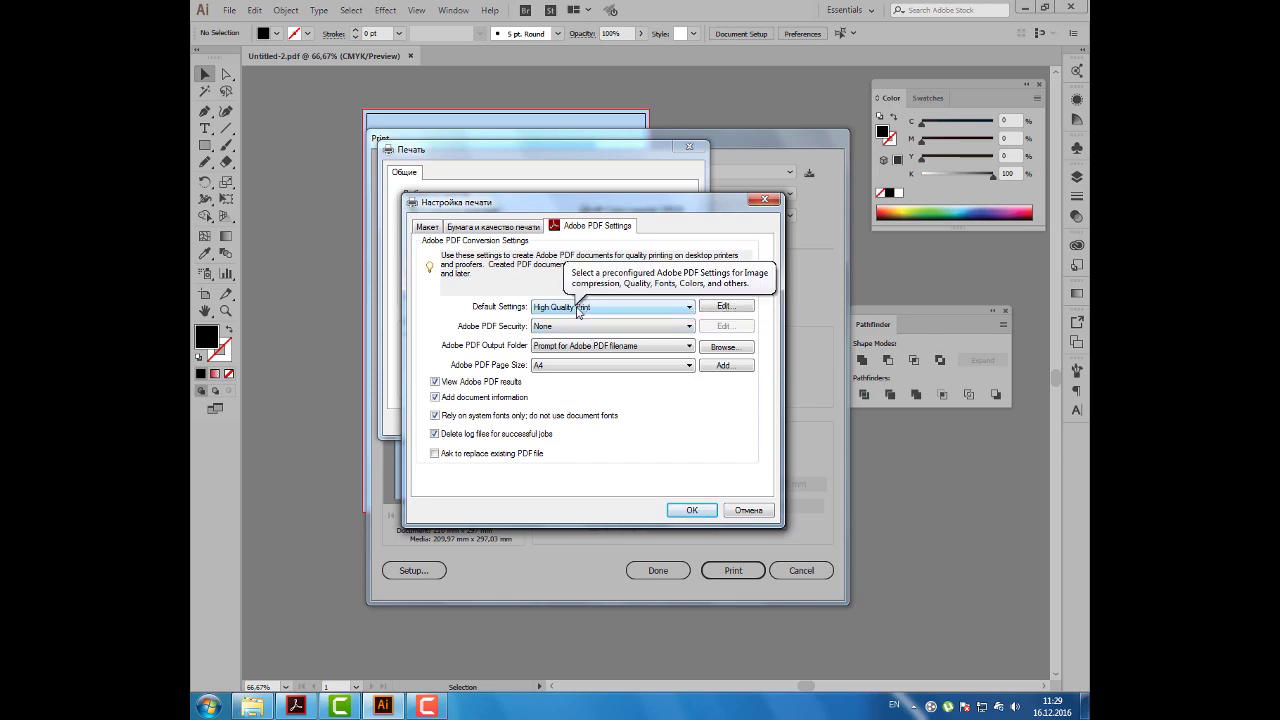
pyautogui.click(511, 285)
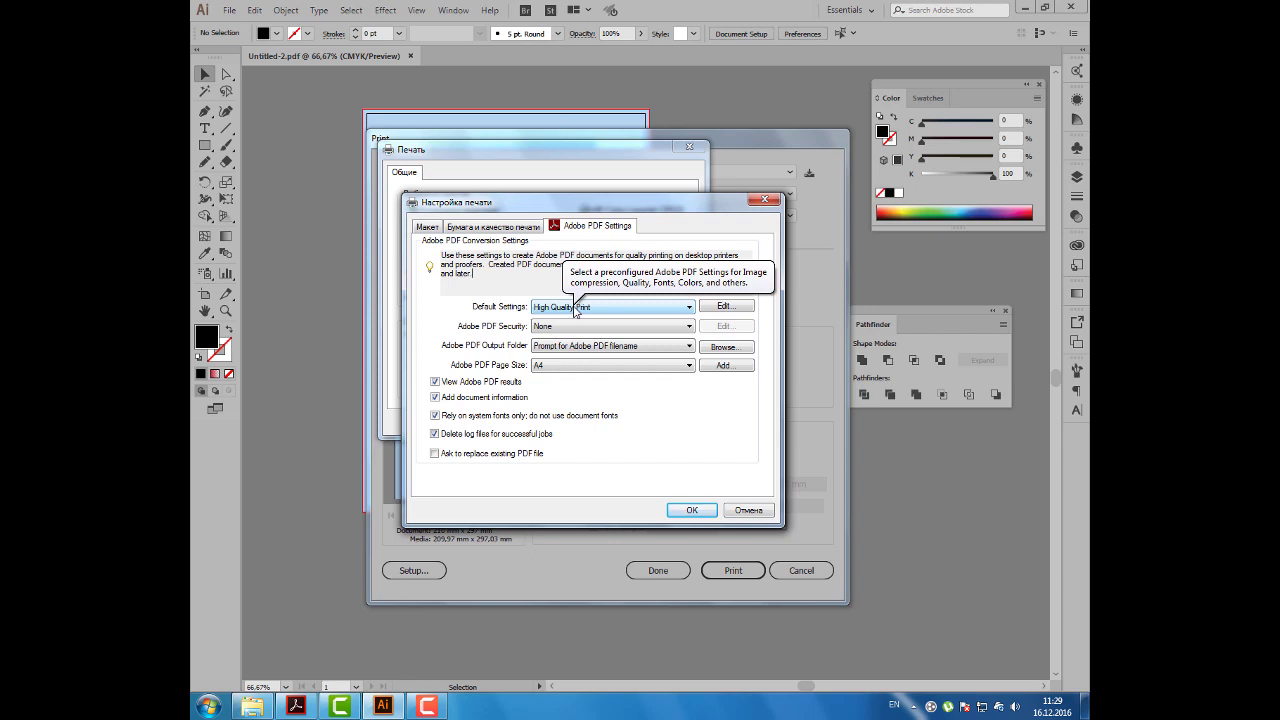
pyautogui.click(693, 508)
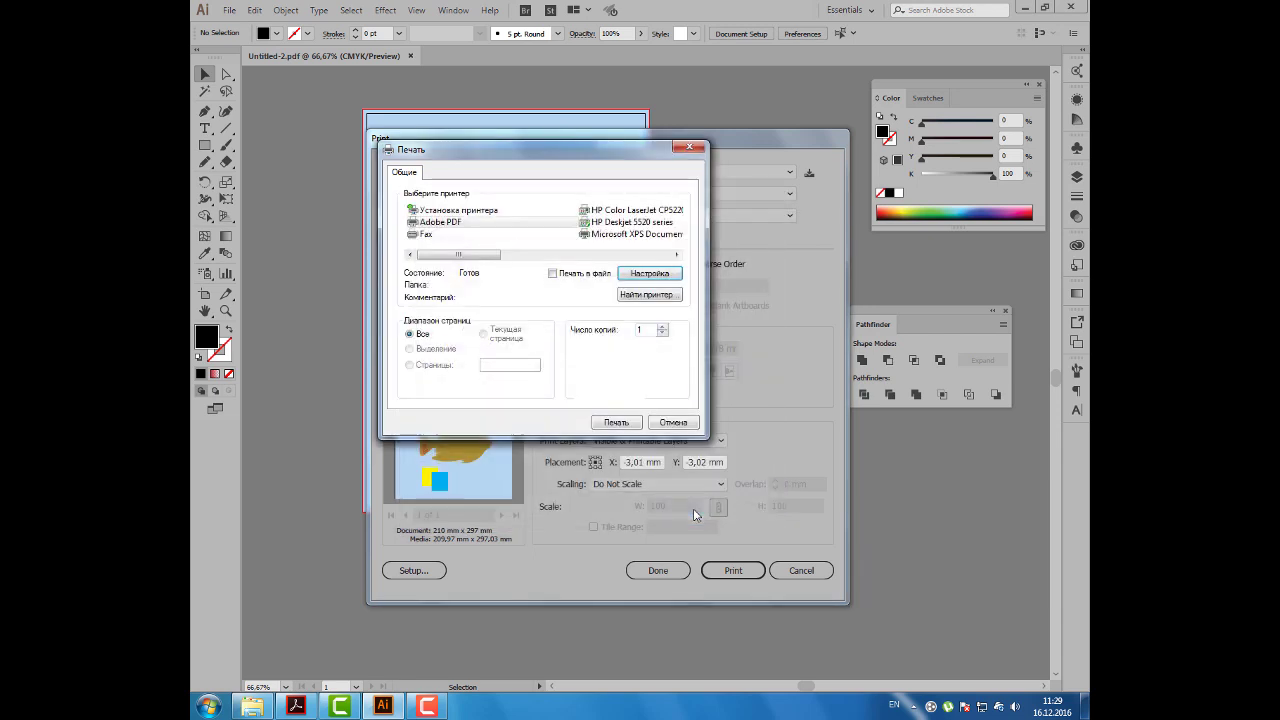
# Step: Close the Windows Печать dialog and move Illustrator's Print dialog to the right
pyautogui.click(631, 424)
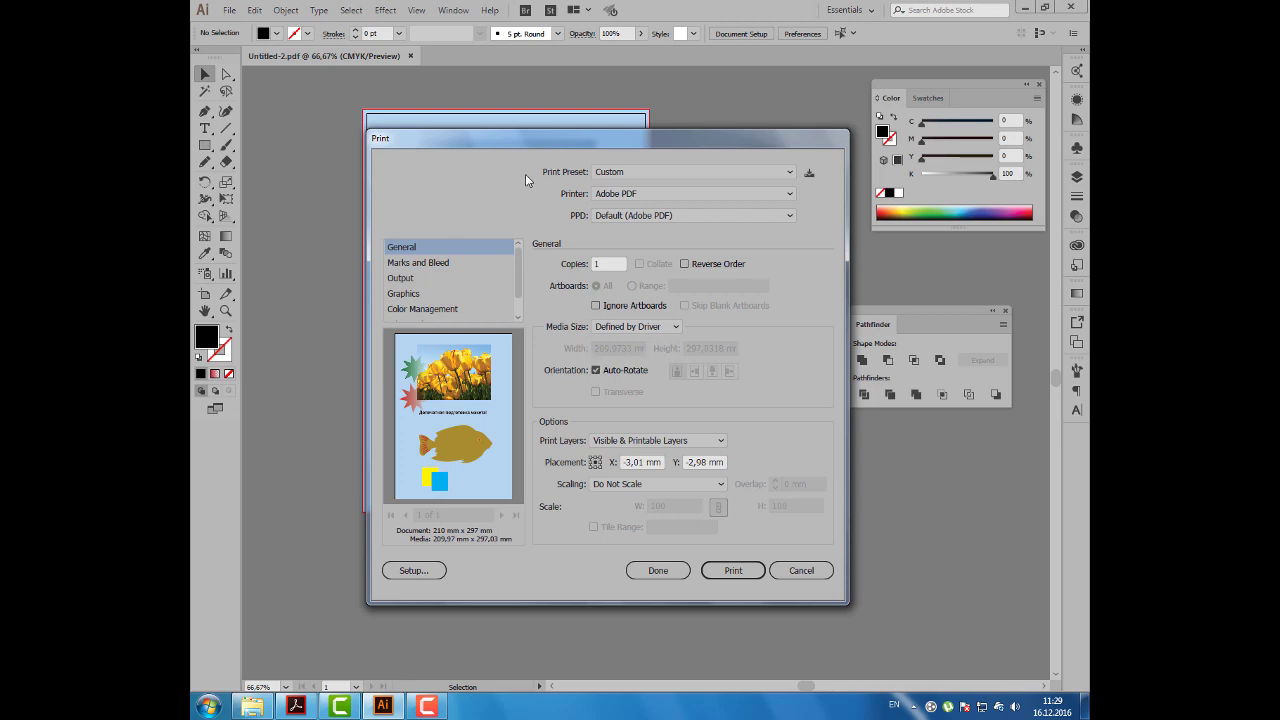
pyautogui.moveTo(490, 145); pyautogui.dragTo(598, 148)
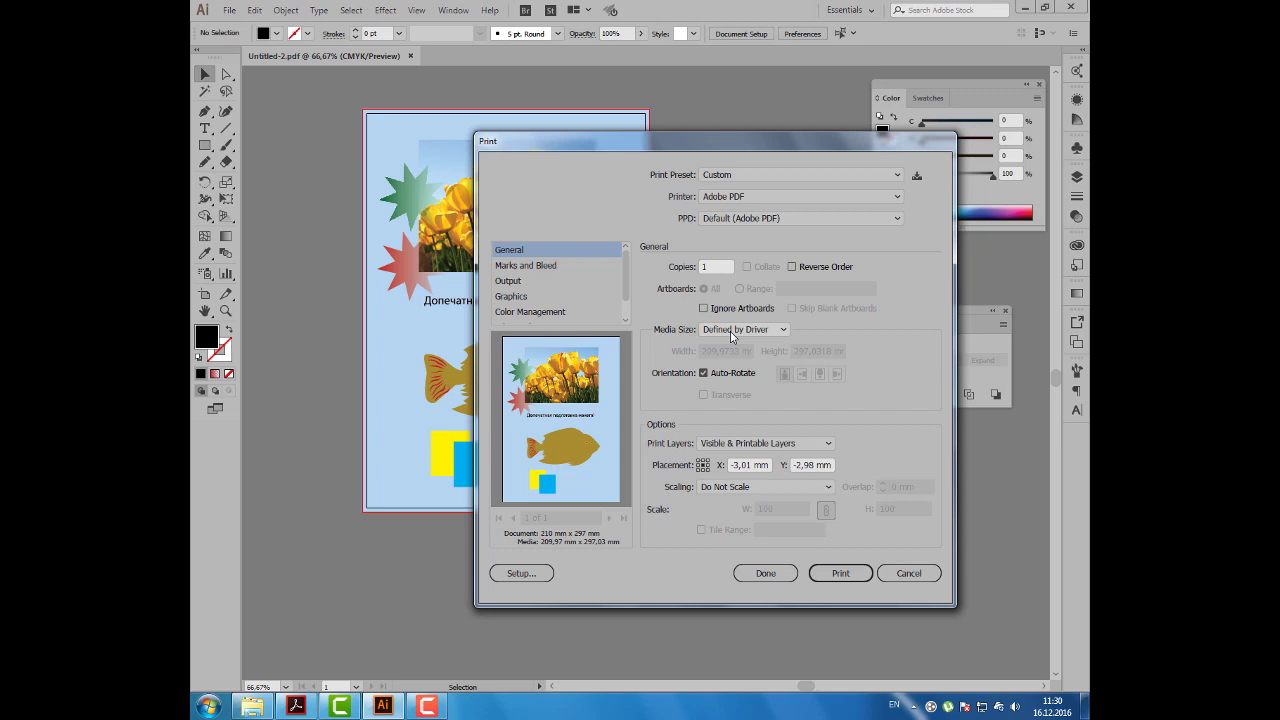
# Step: Set the print media size to Custom at 216 × 303 mm, then view Marks and Bleed
pyautogui.click(731, 336)
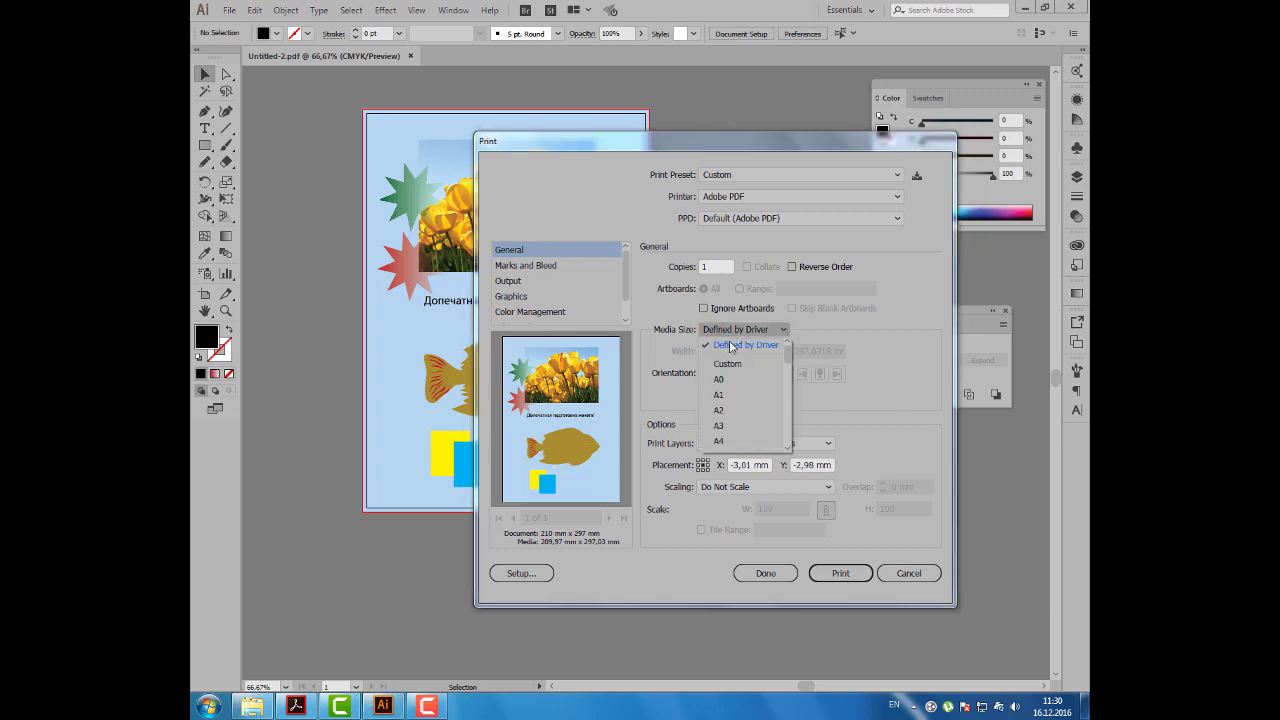
pyautogui.click(730, 364)
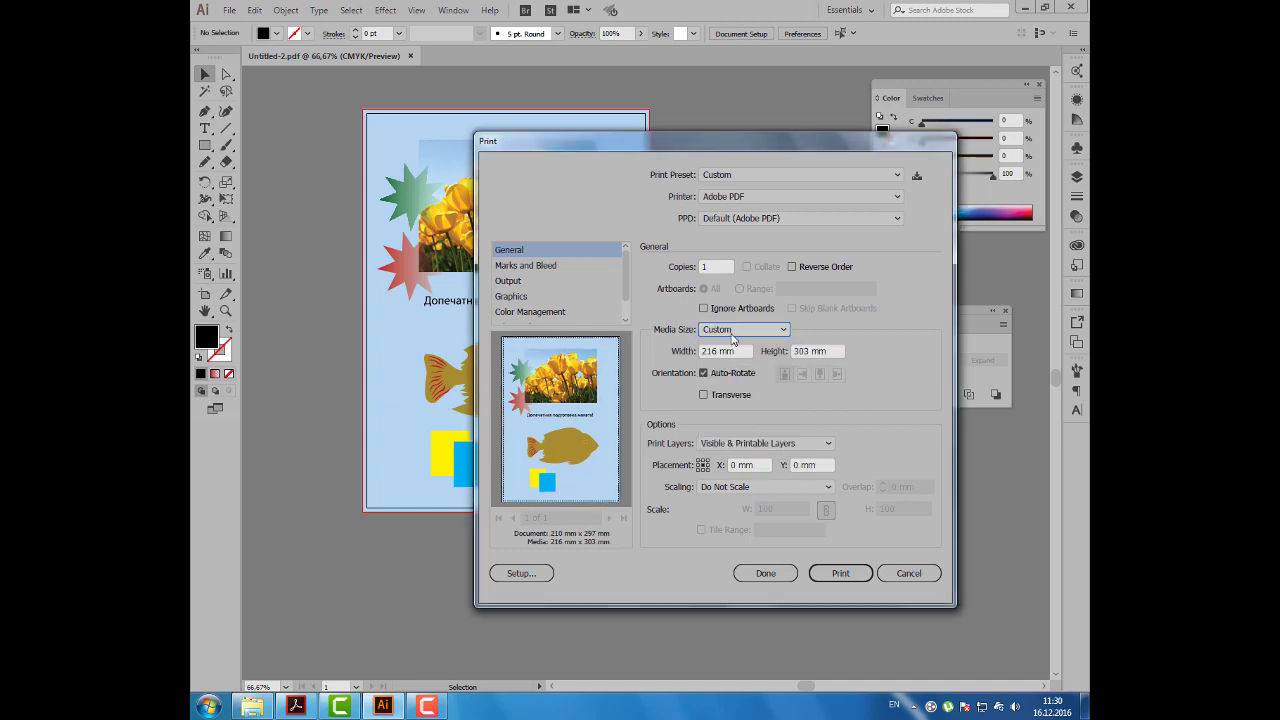
pyautogui.click(716, 351)
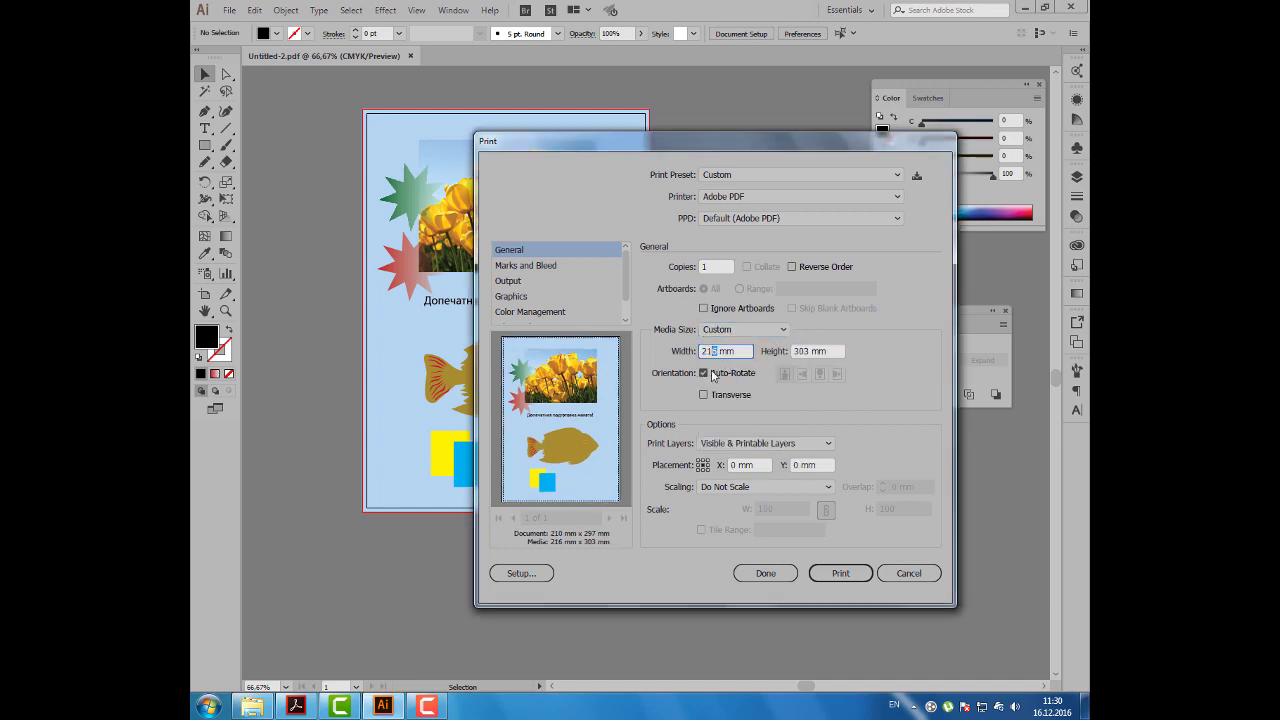
pyautogui.doubleClick(800, 351)
pyautogui.click(543, 266)
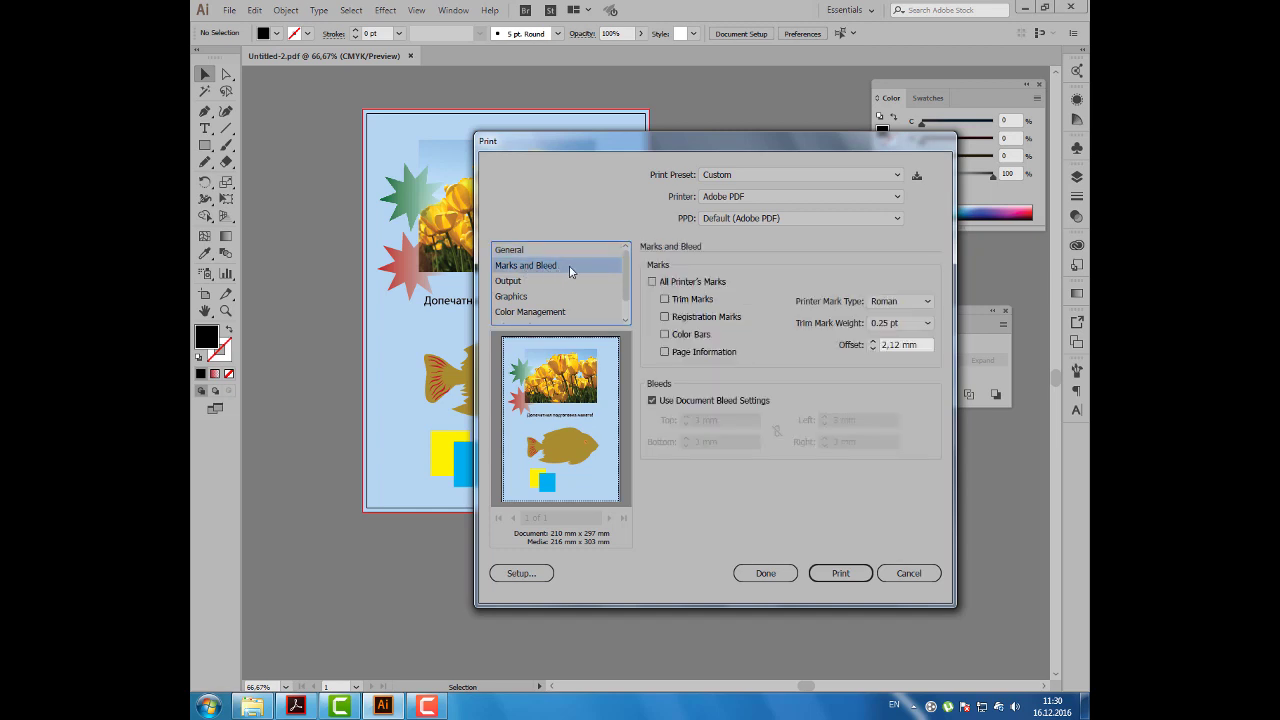
# Step: Enable all printer's marks in Roman style with a 5 mm offset
pyautogui.click(652, 282)
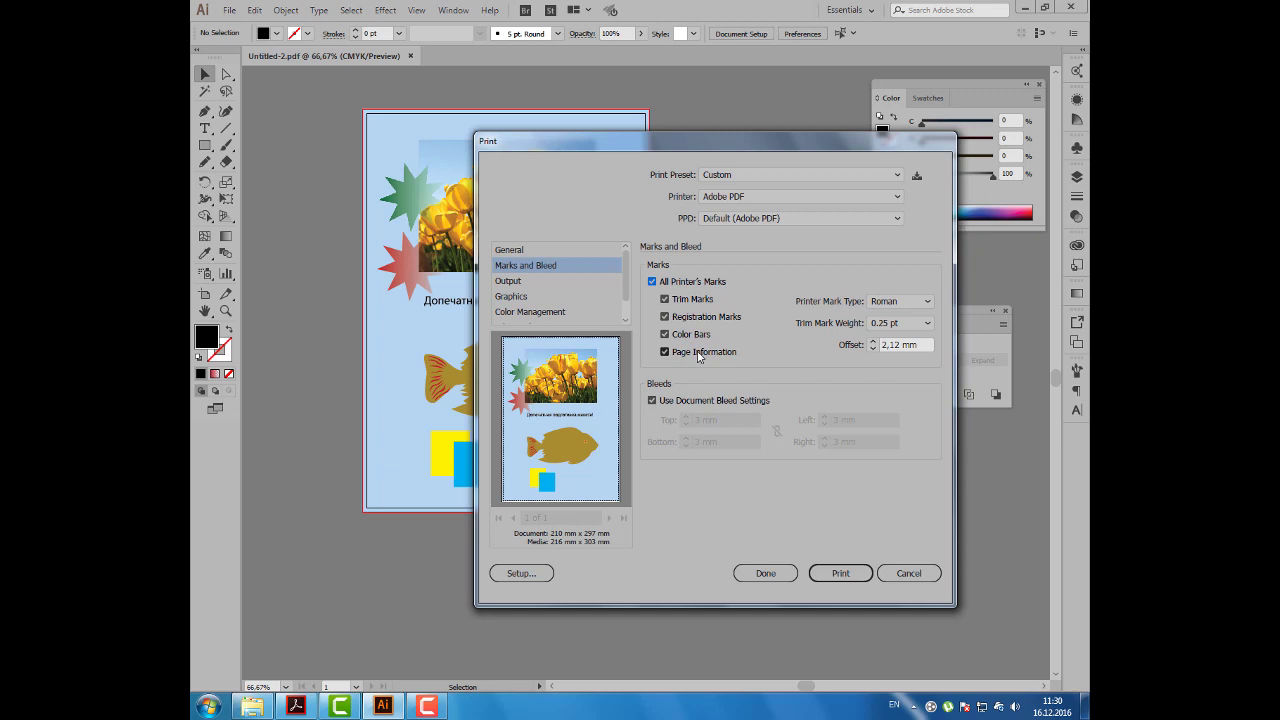
pyautogui.click(926, 304)
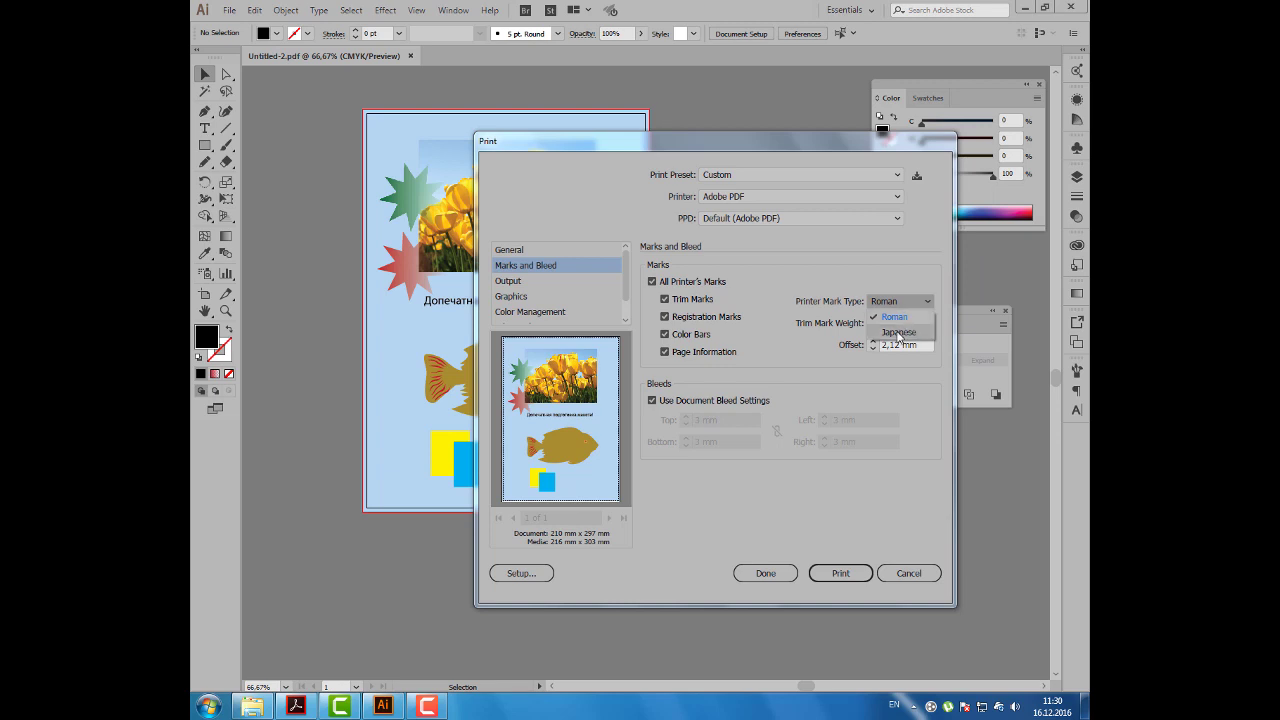
pyautogui.press('Escape')
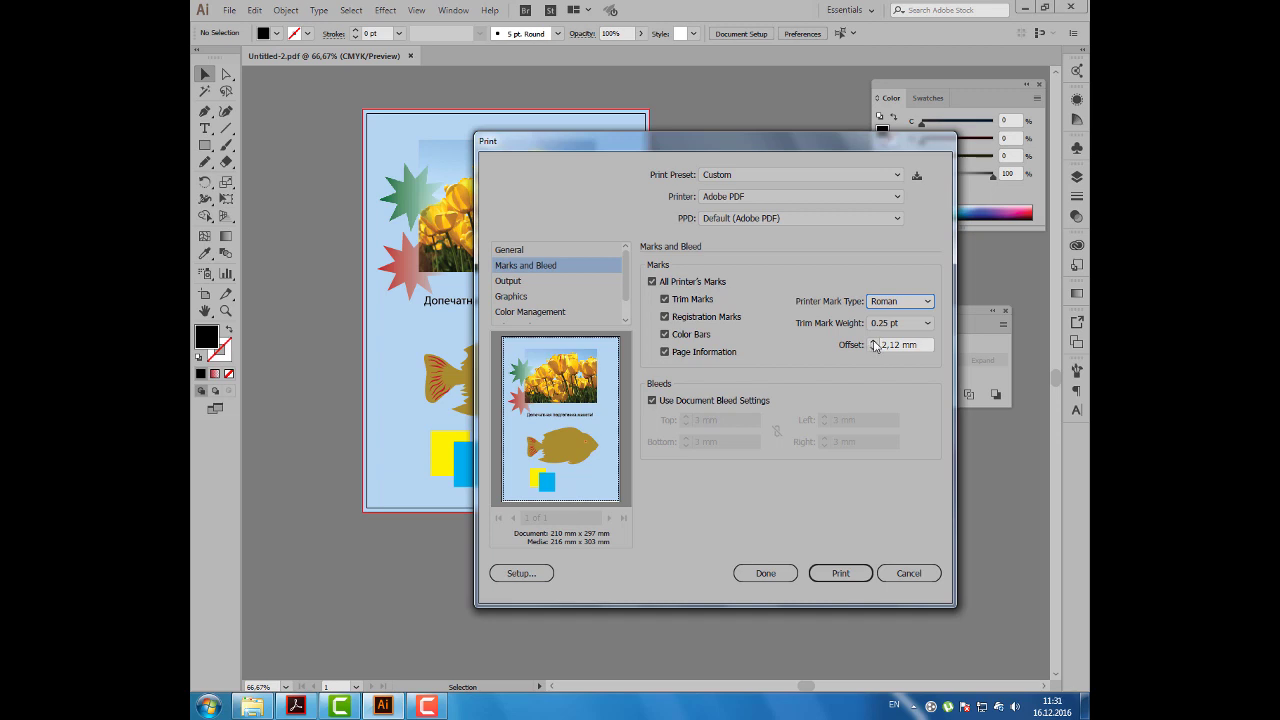
pyautogui.click(874, 345)
pyautogui.write('5')
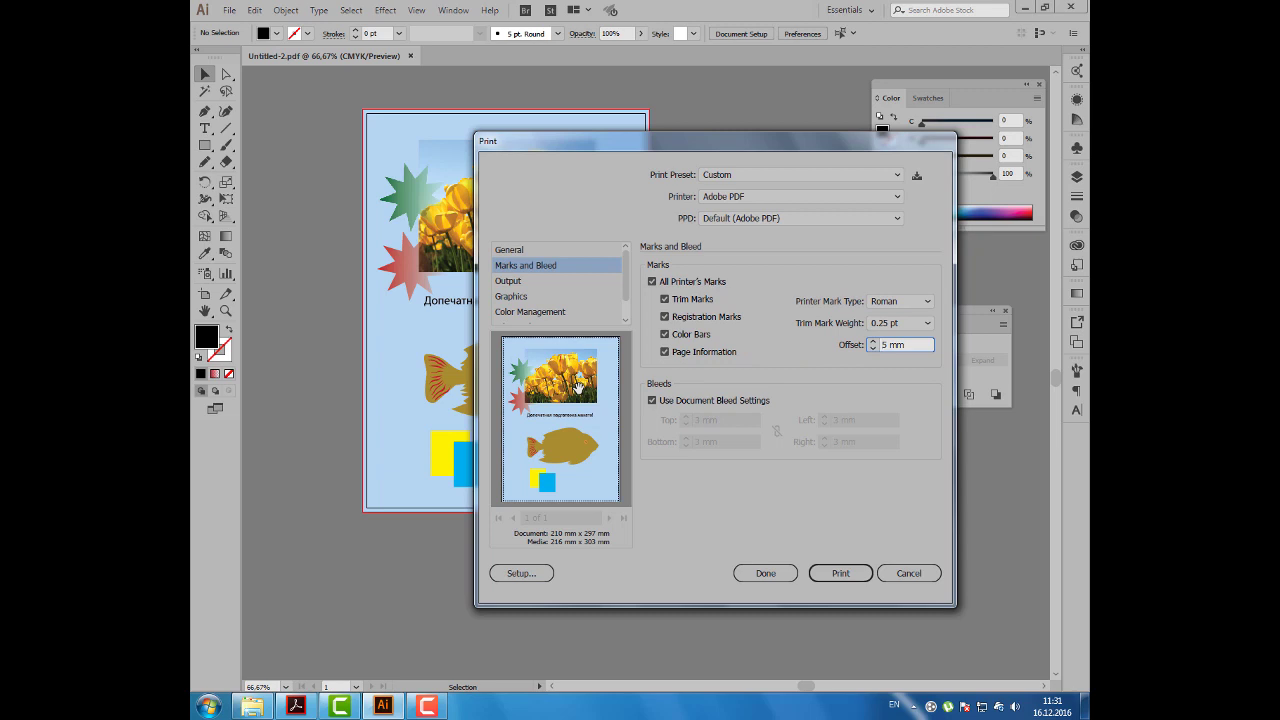
pyautogui.click(519, 254)
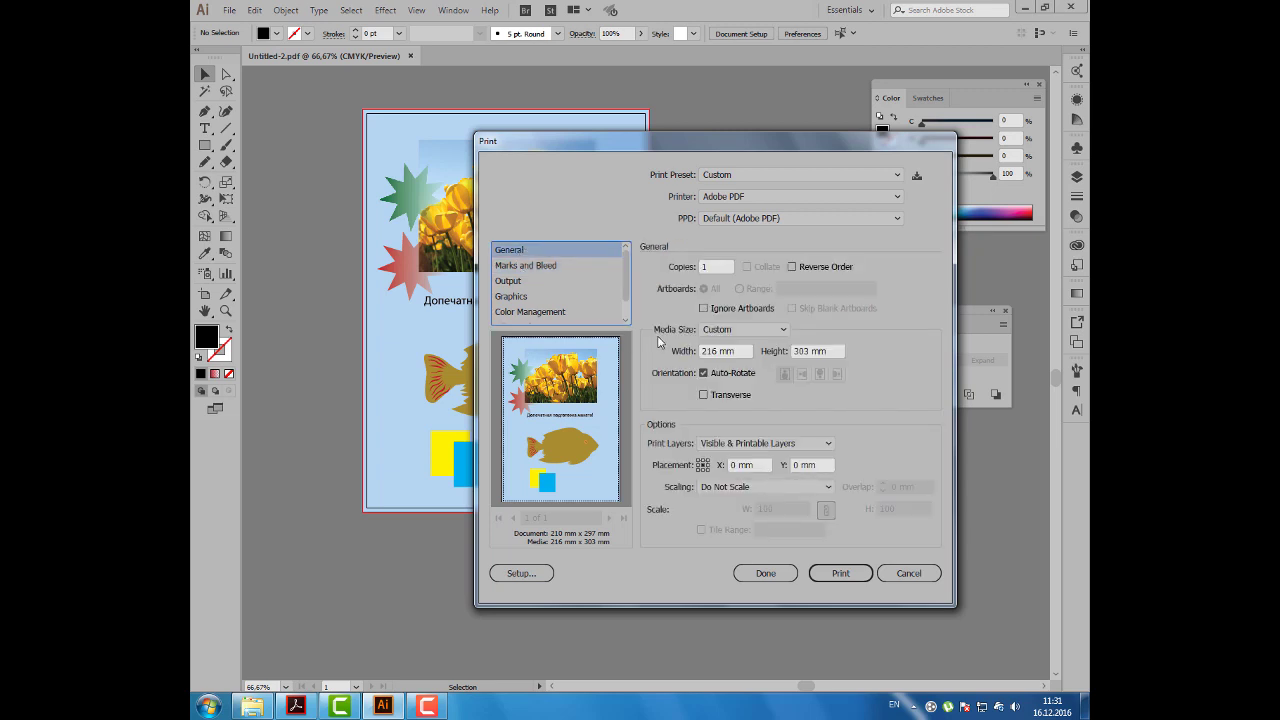
# Step: Reselect Custom media size so it enlarges to 239.05 × 326.05 mm for the marks
pyautogui.click(712, 331)
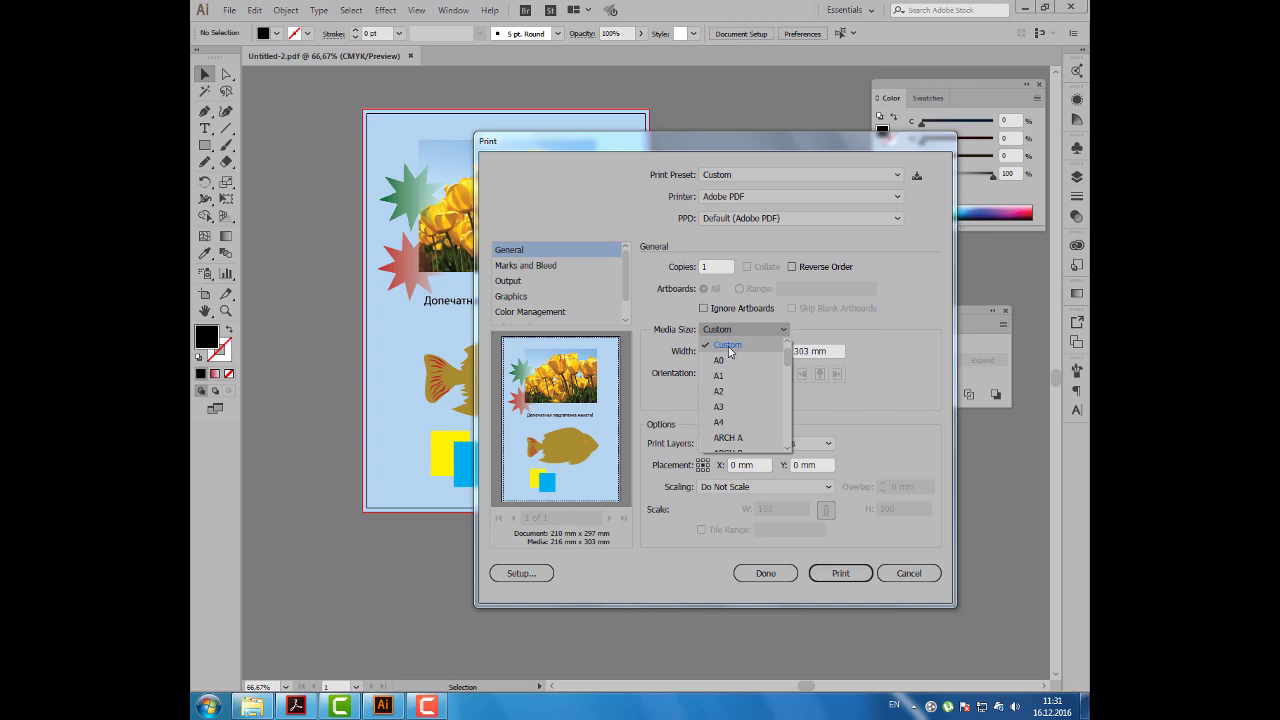
pyautogui.click(728, 346)
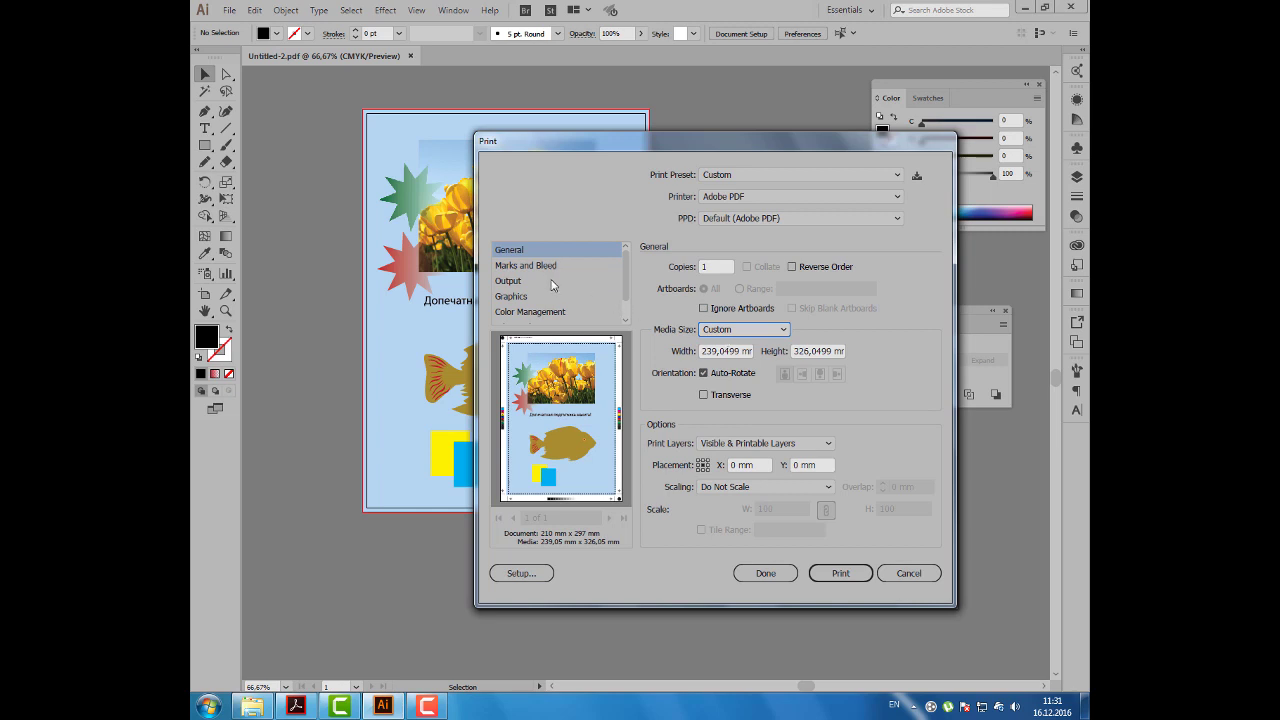
pyautogui.click(539, 285)
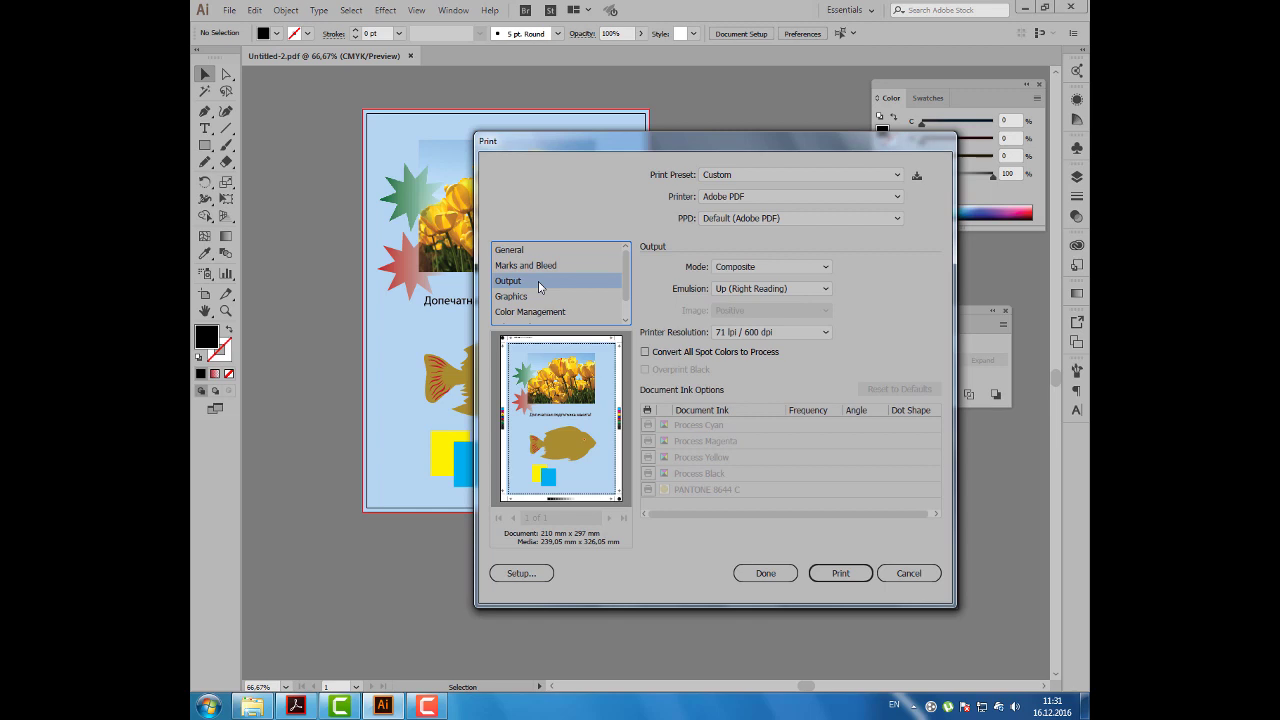
# Step: Set output mode to Separations (Host-Based), keeping 71 lpi / 600 dpi resolution
pyautogui.click(731, 271)
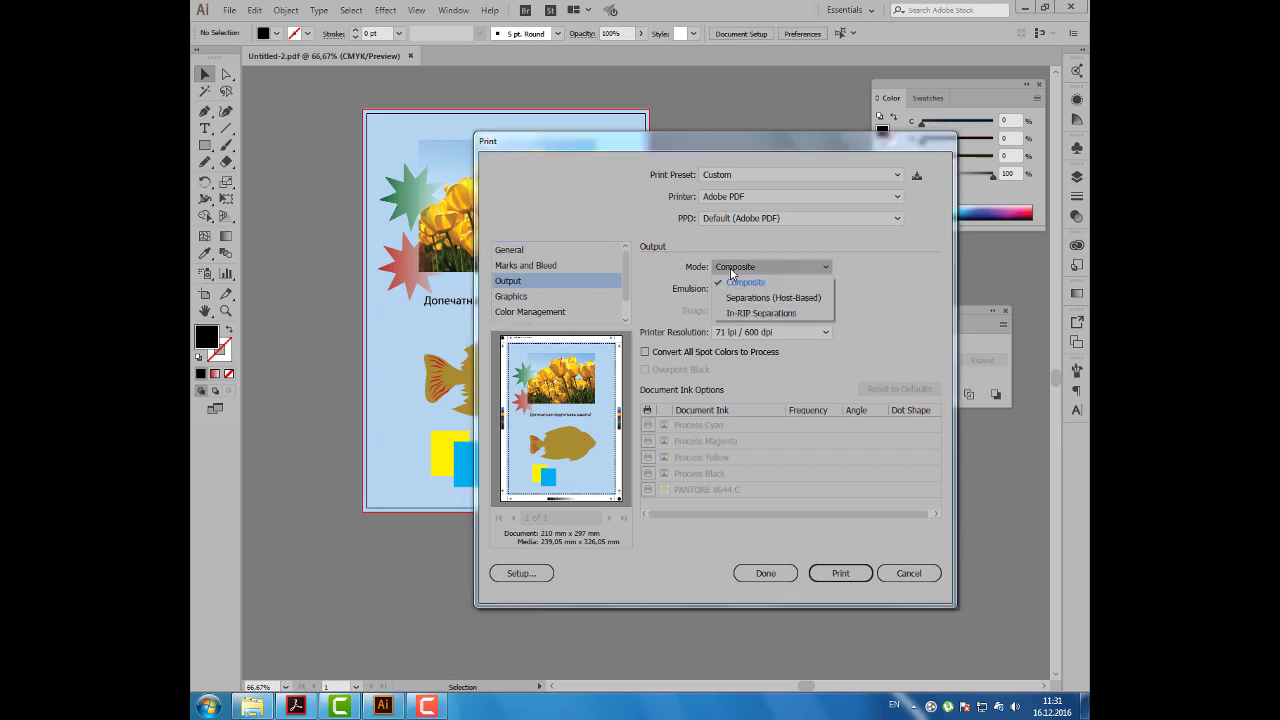
pyautogui.click(736, 298)
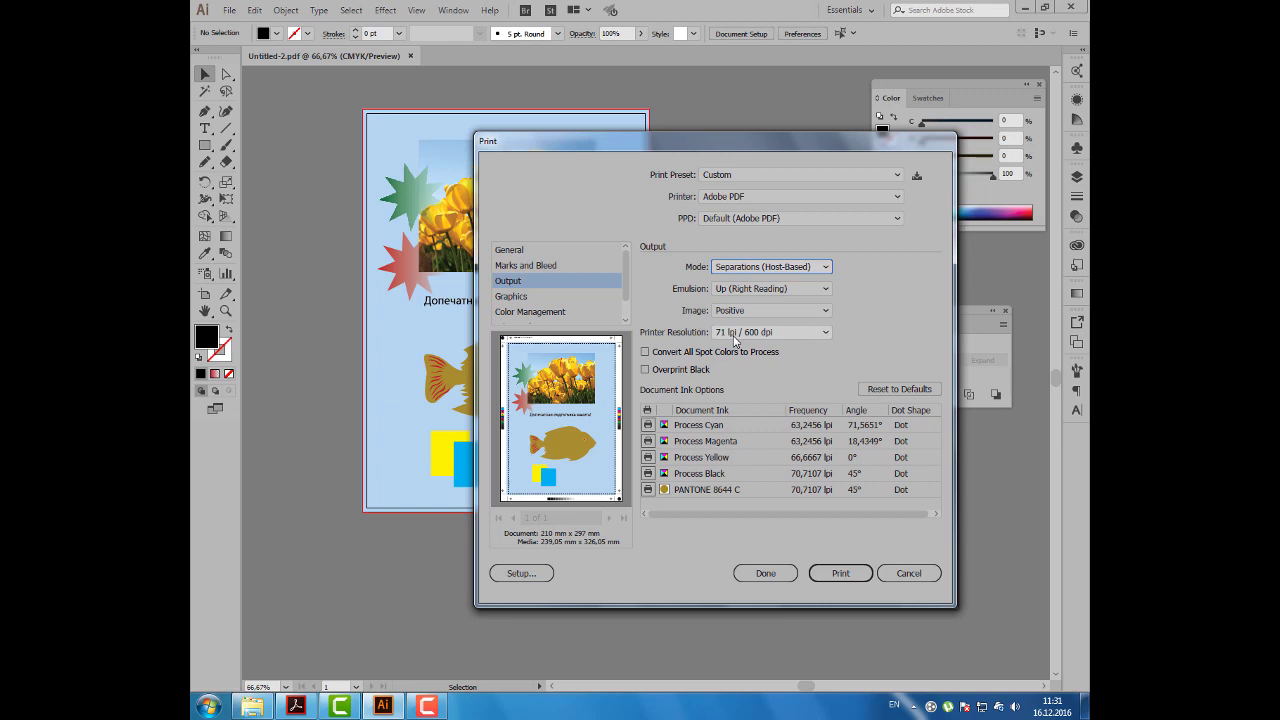
pyautogui.click(734, 335)
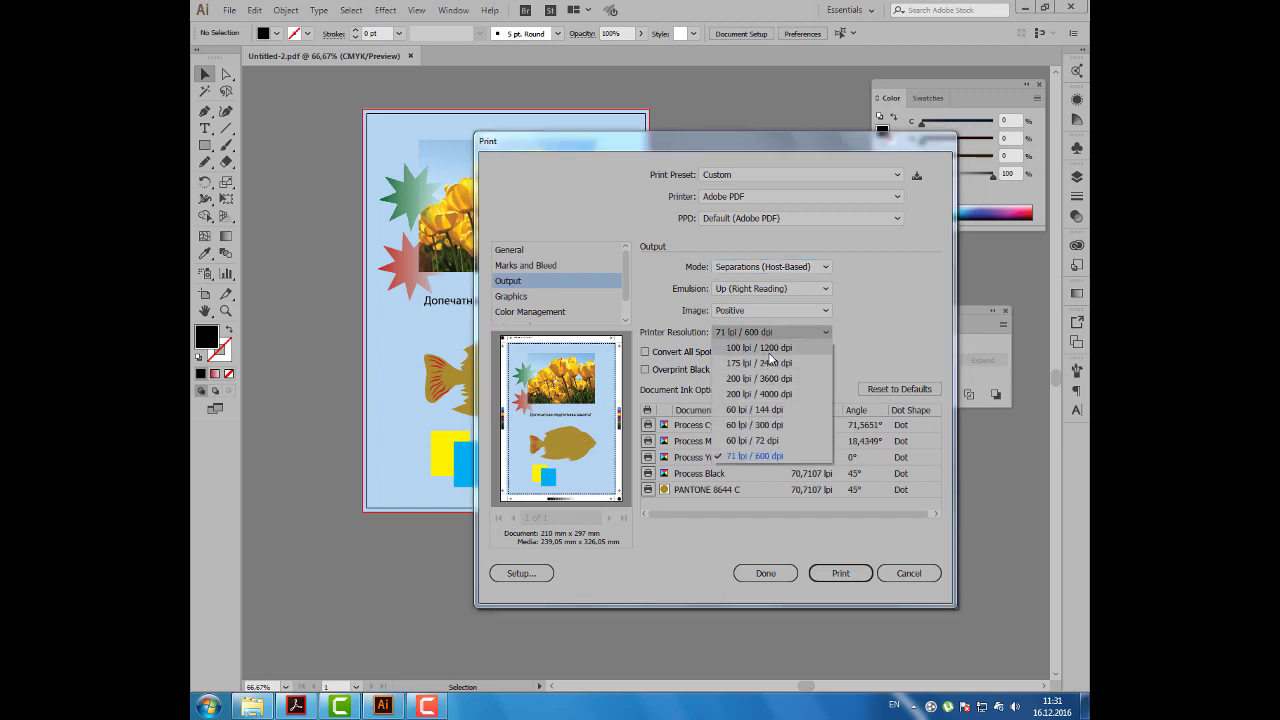
pyautogui.click(680, 344)
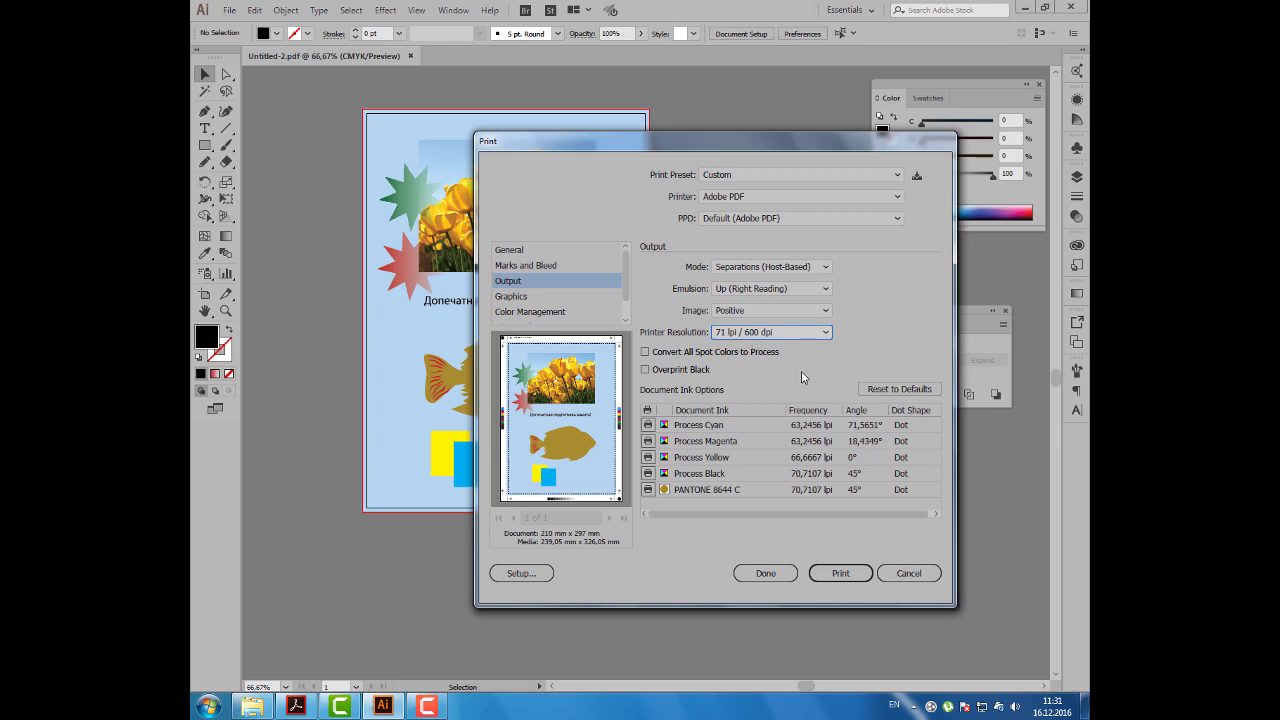
# Step: Give PANTONE 8644 C a 60° screen angle, keep Process Black at 45°, and print the separations
pyautogui.moveTo(700, 141); pyautogui.dragTo(682, 115)
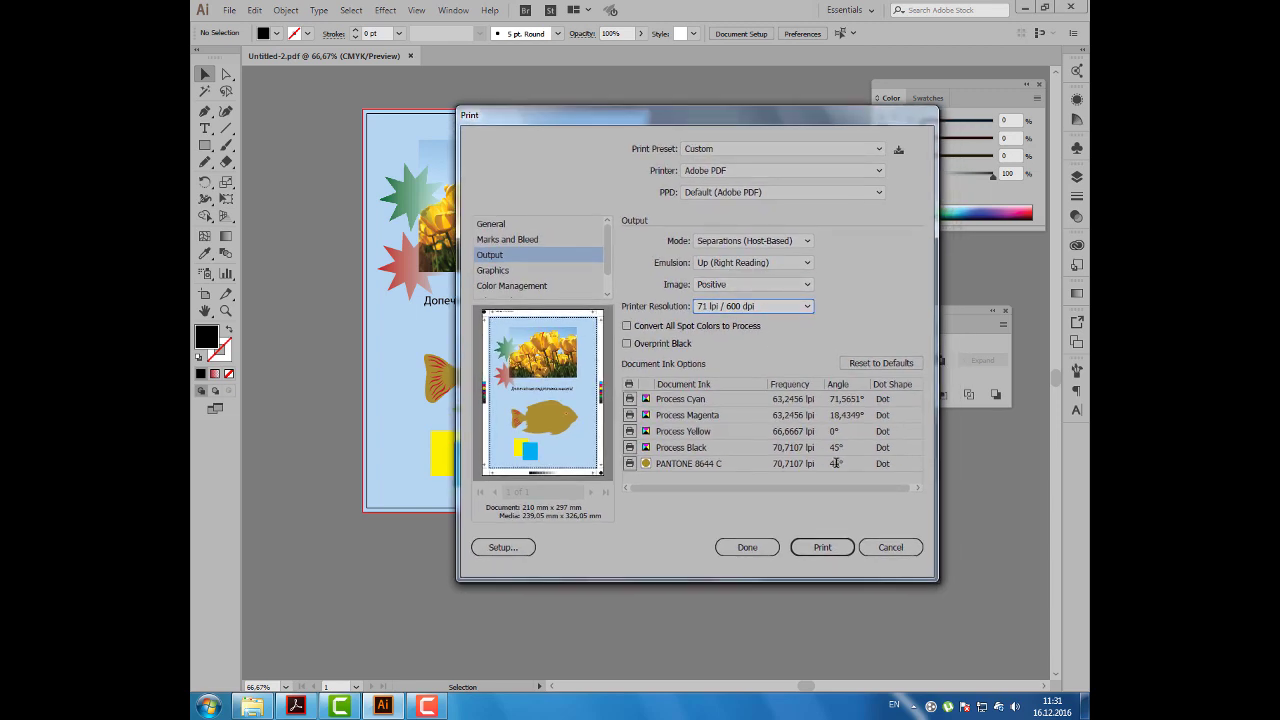
pyautogui.click(834, 463)
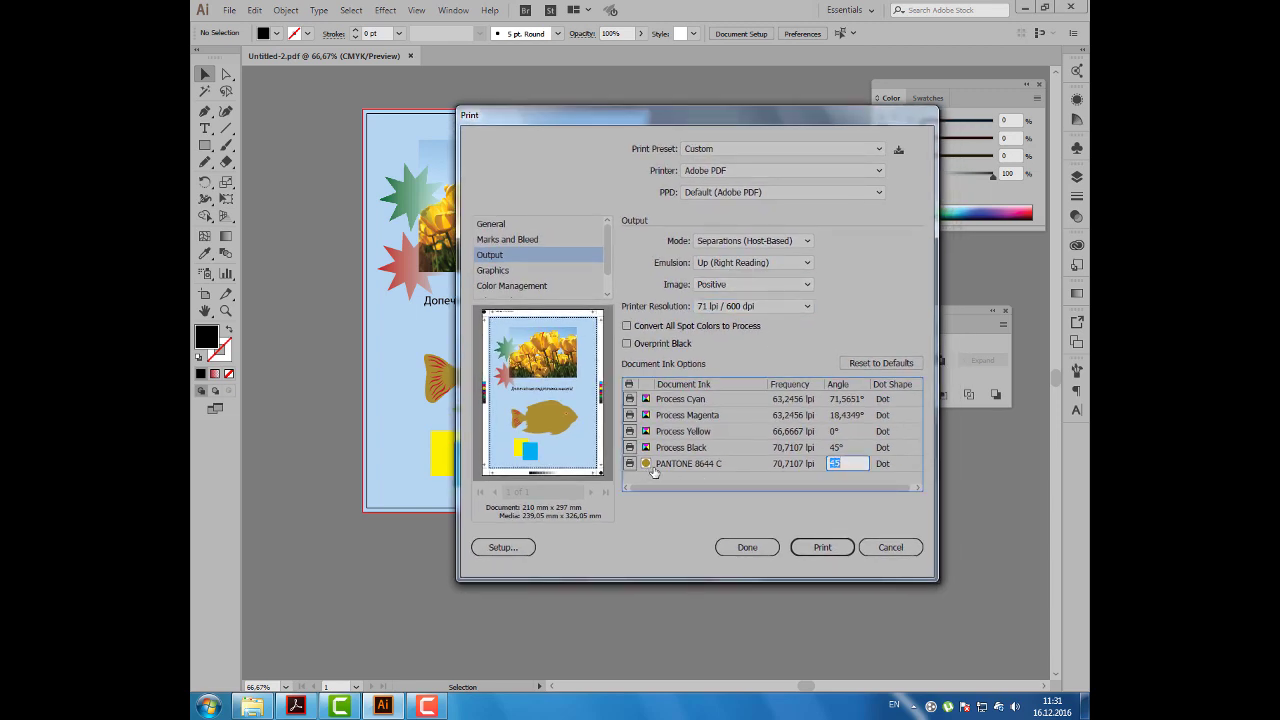
pyautogui.click(841, 447)
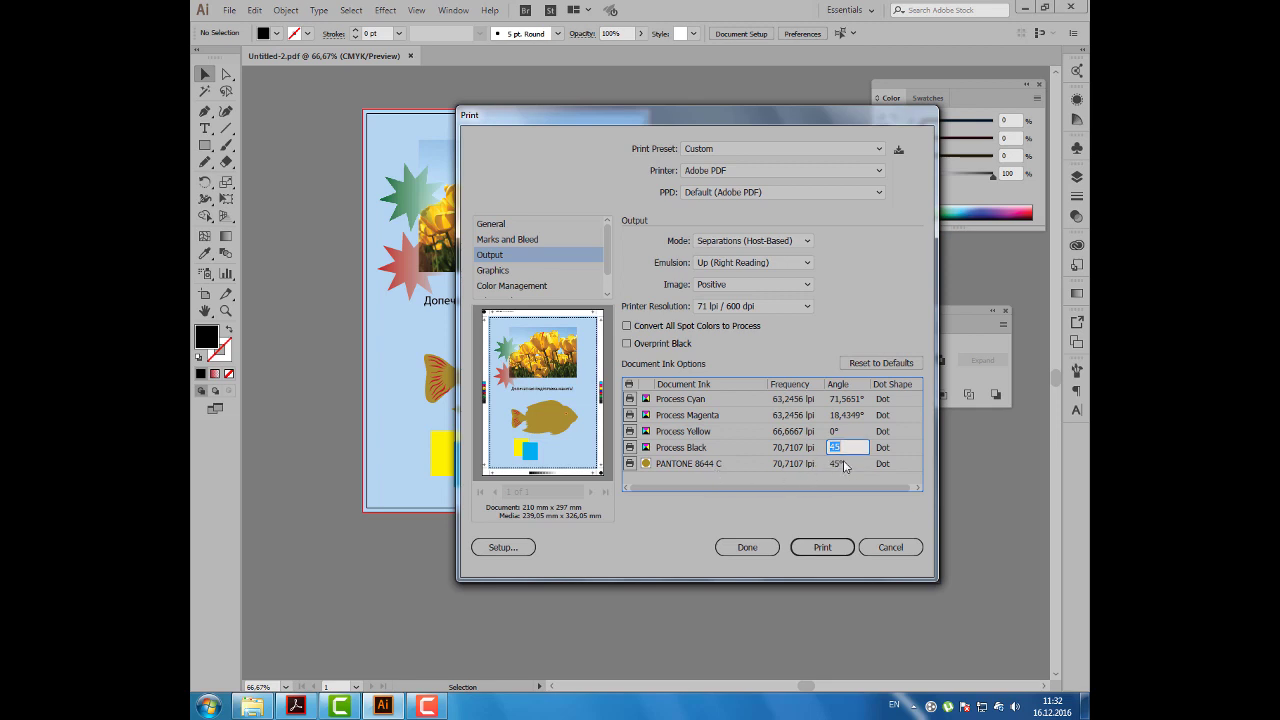
pyautogui.press('Tab')
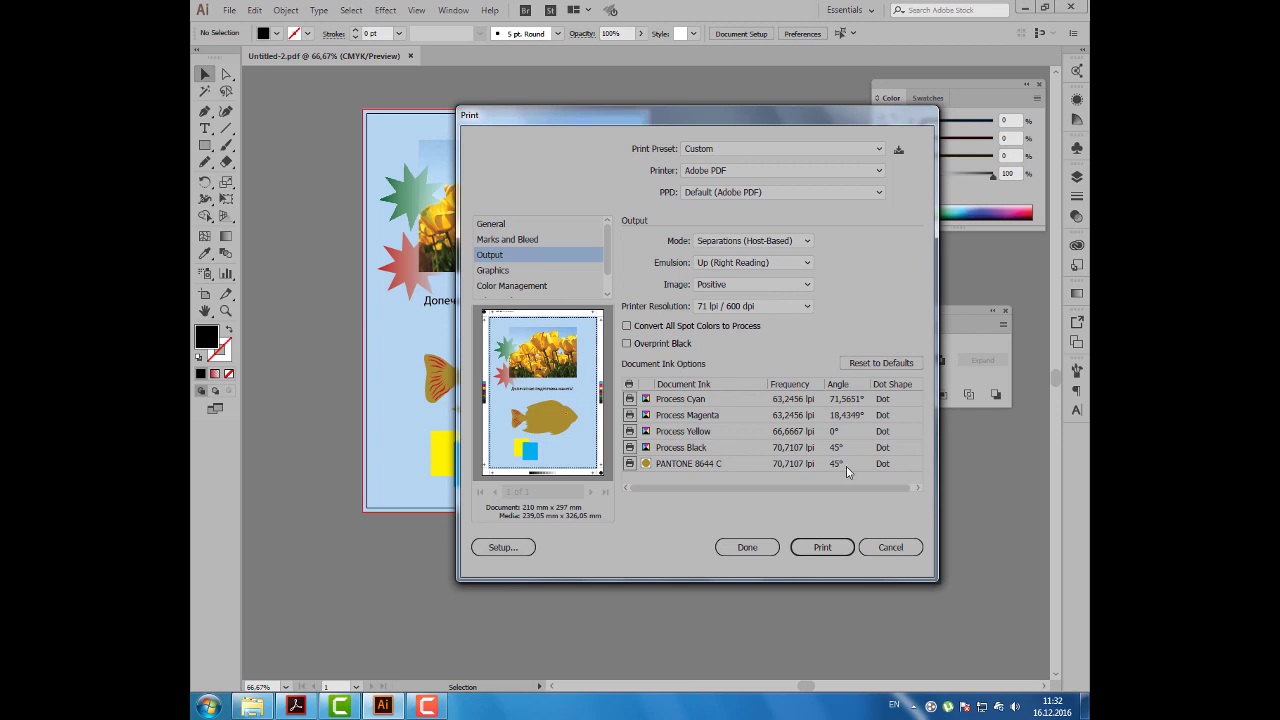
pyautogui.click(845, 464)
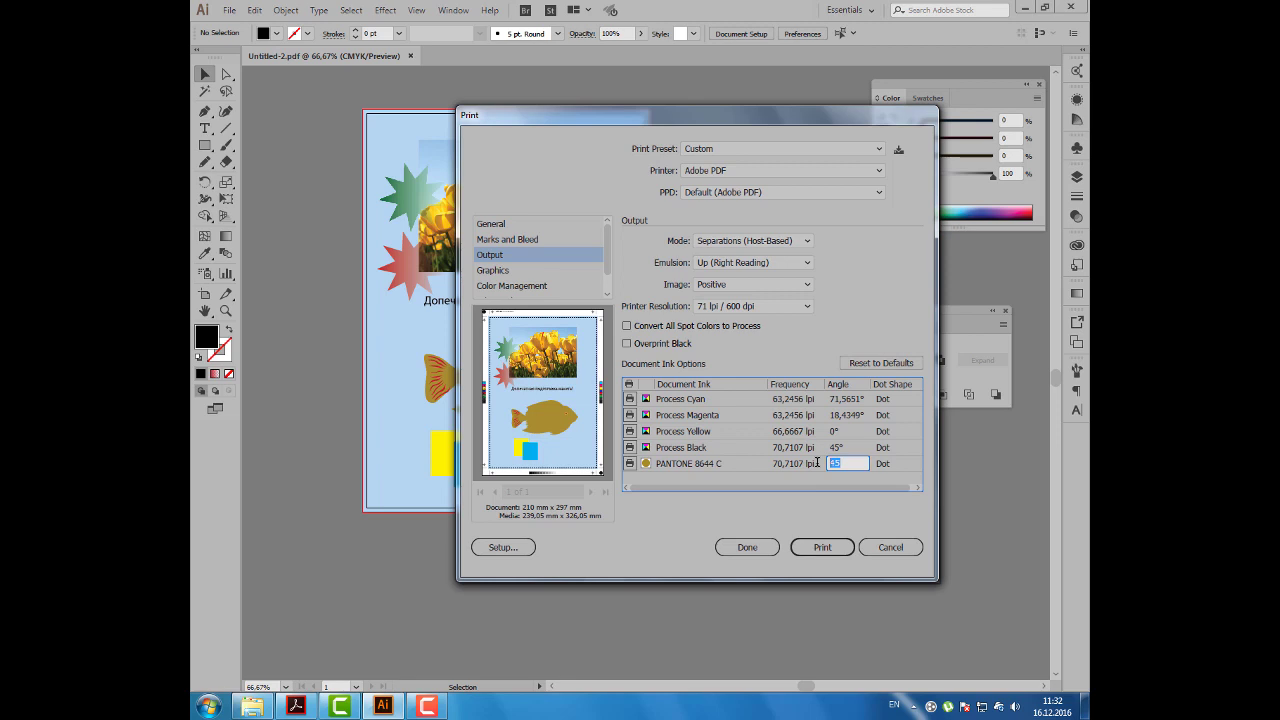
pyautogui.write('60')
pyautogui.press('Tab')
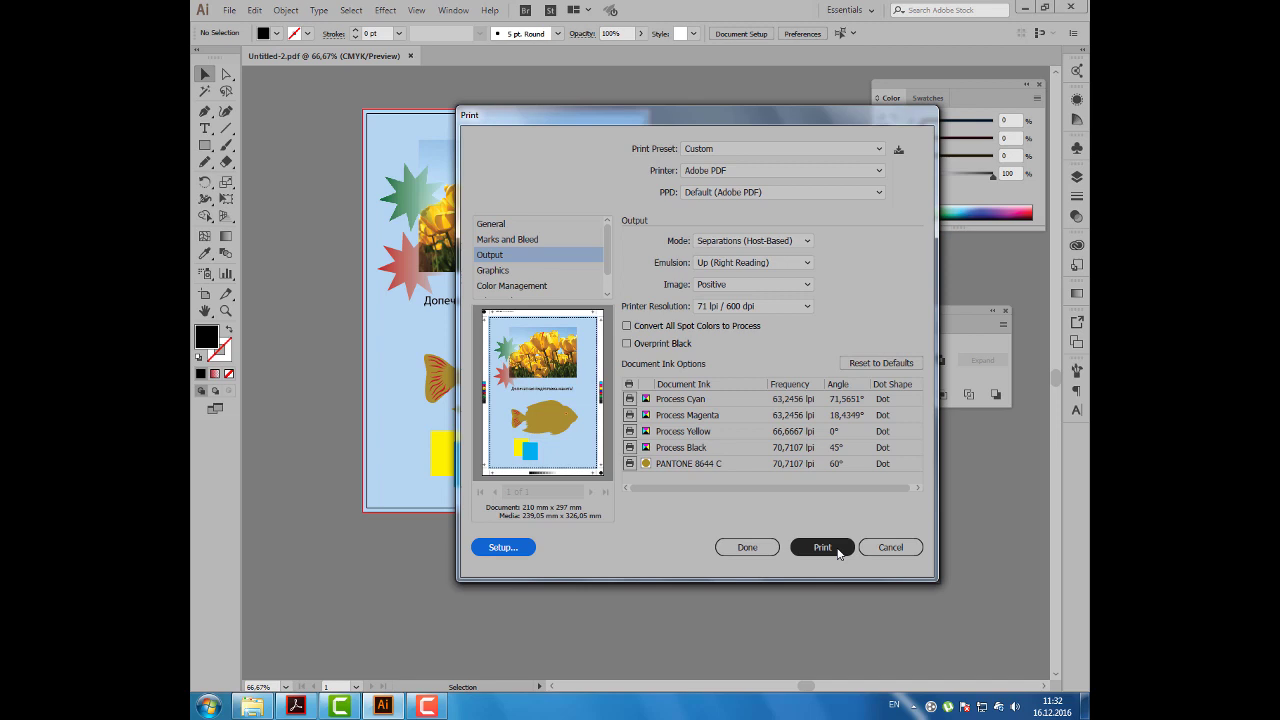
pyautogui.click(837, 547)
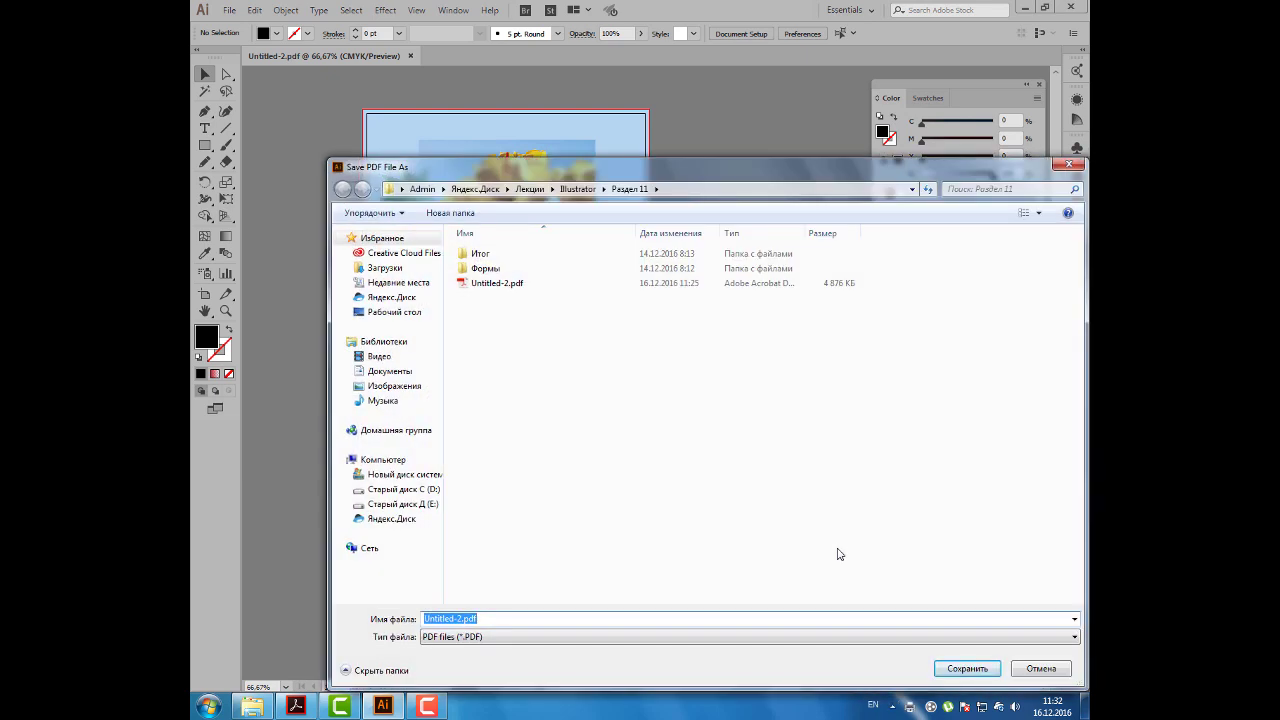
# Step: Save the separations PDF as Untitled-22.pdf in the Раздел 11 folder
pyautogui.click(495, 287)
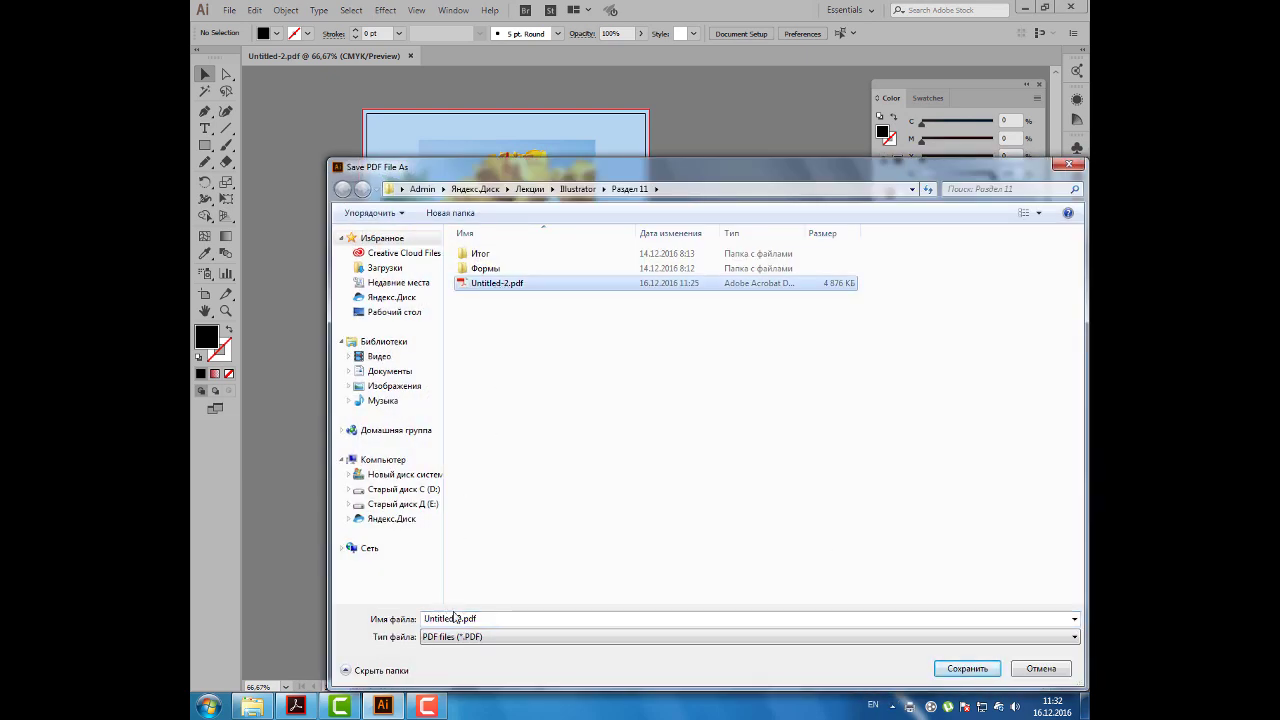
pyautogui.click(453, 618)
pyautogui.click(457, 619)
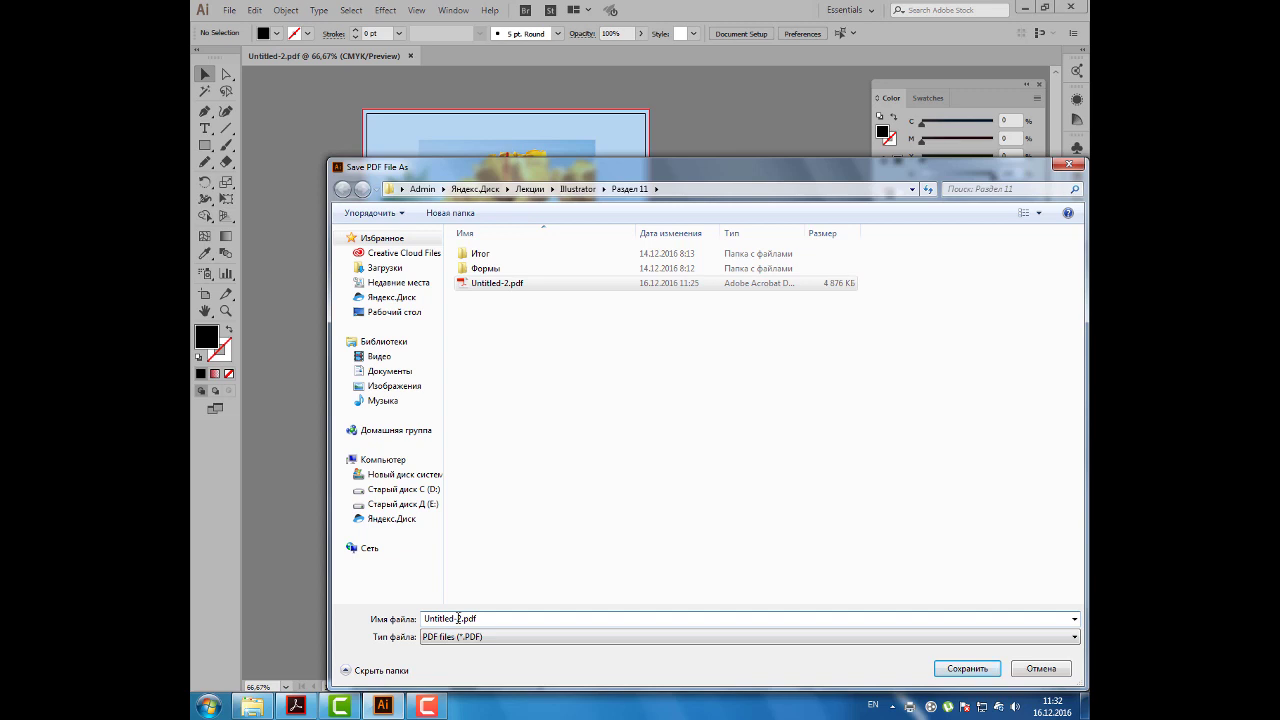
pyautogui.write('2')
pyautogui.click(966, 672)
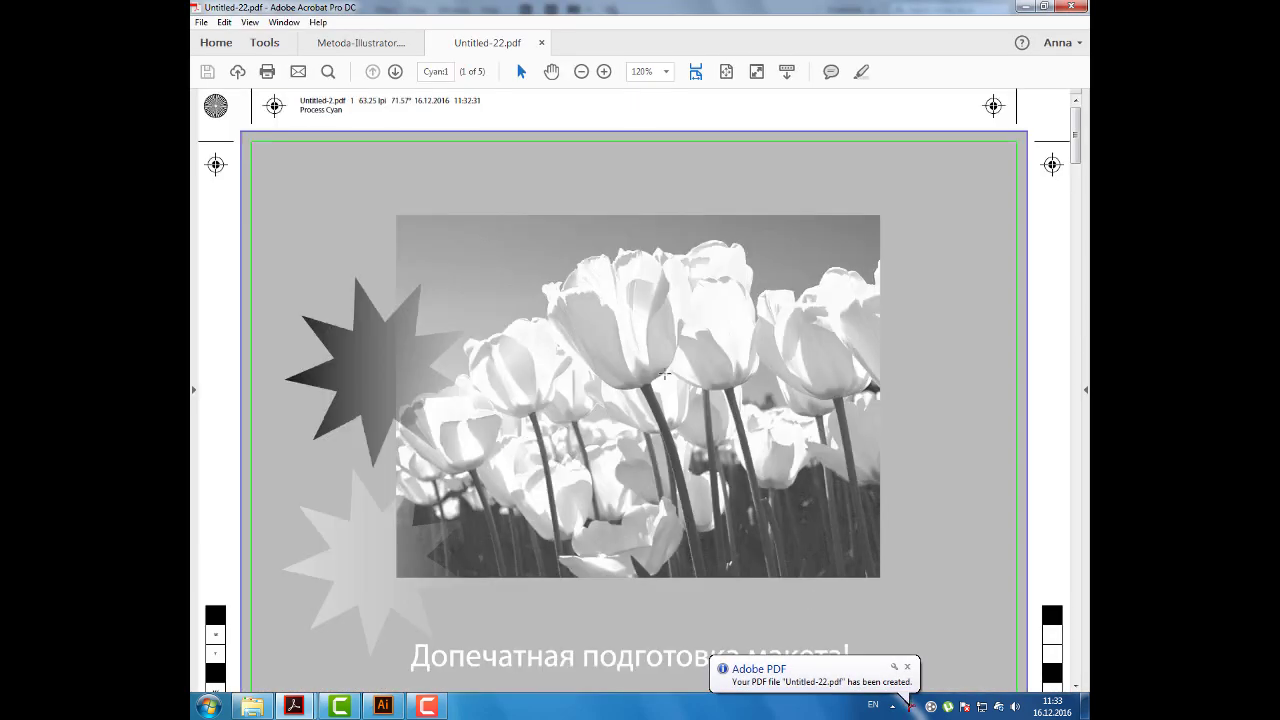
# Step: Zoom in on the Process Cyan plate label, then zoom back out to whole pages
pyautogui.hotkey('ctrl', '-')
pyautogui.hotkey('ctrl', '-')
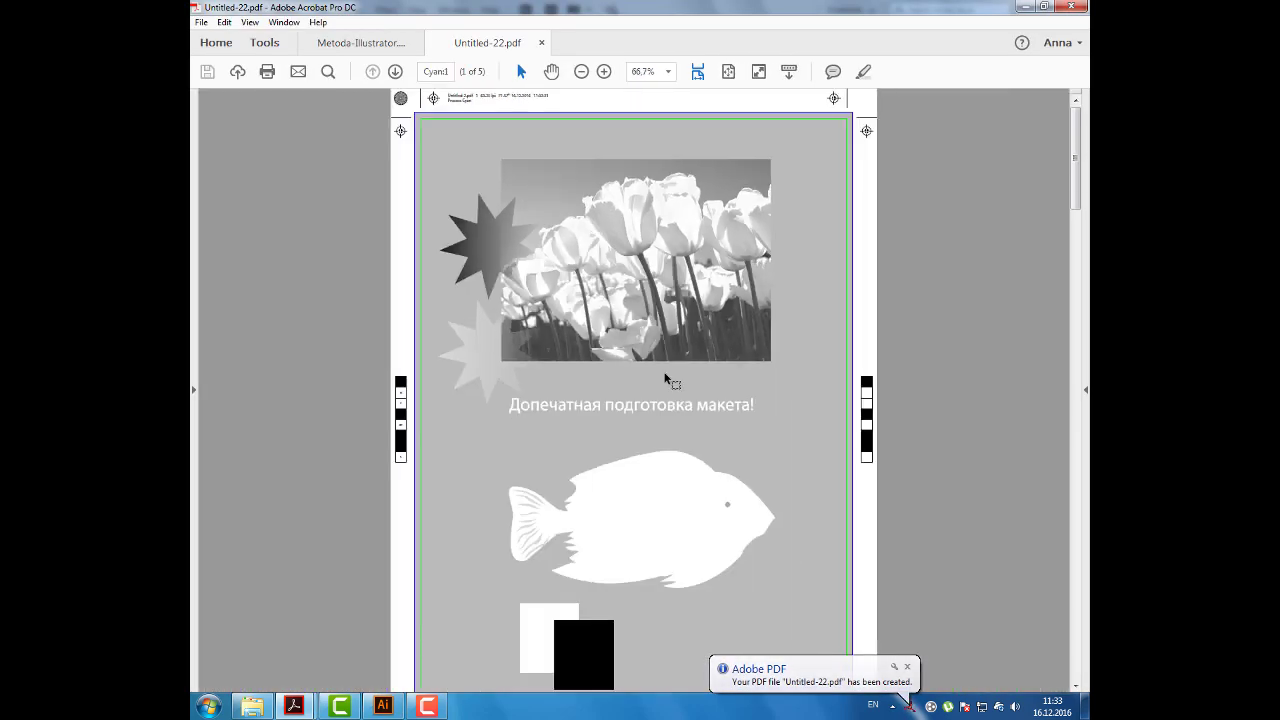
pyautogui.hotkey('ctrl', '+')
pyautogui.hotkey('ctrl', '+')
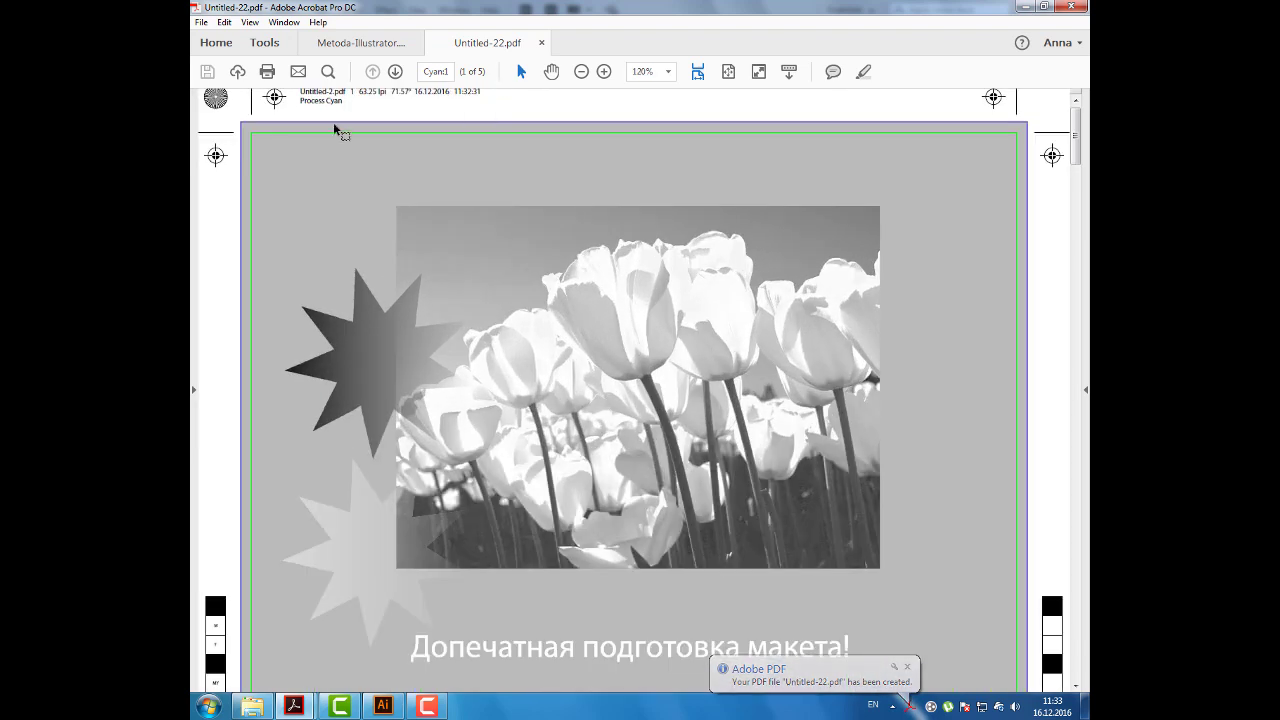
pyautogui.moveTo(327, 110); pyautogui.dragTo(342, 112)
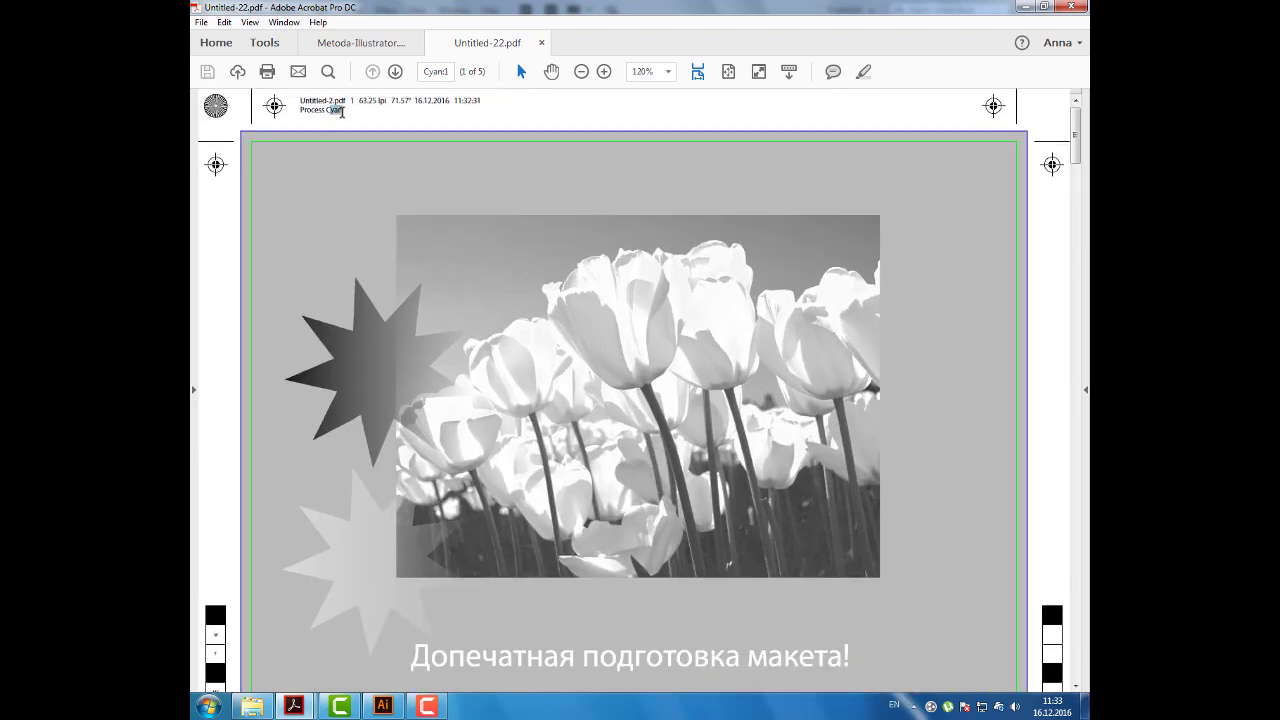
pyautogui.click(353, 114)
pyautogui.hotkey('ctrl', '-')
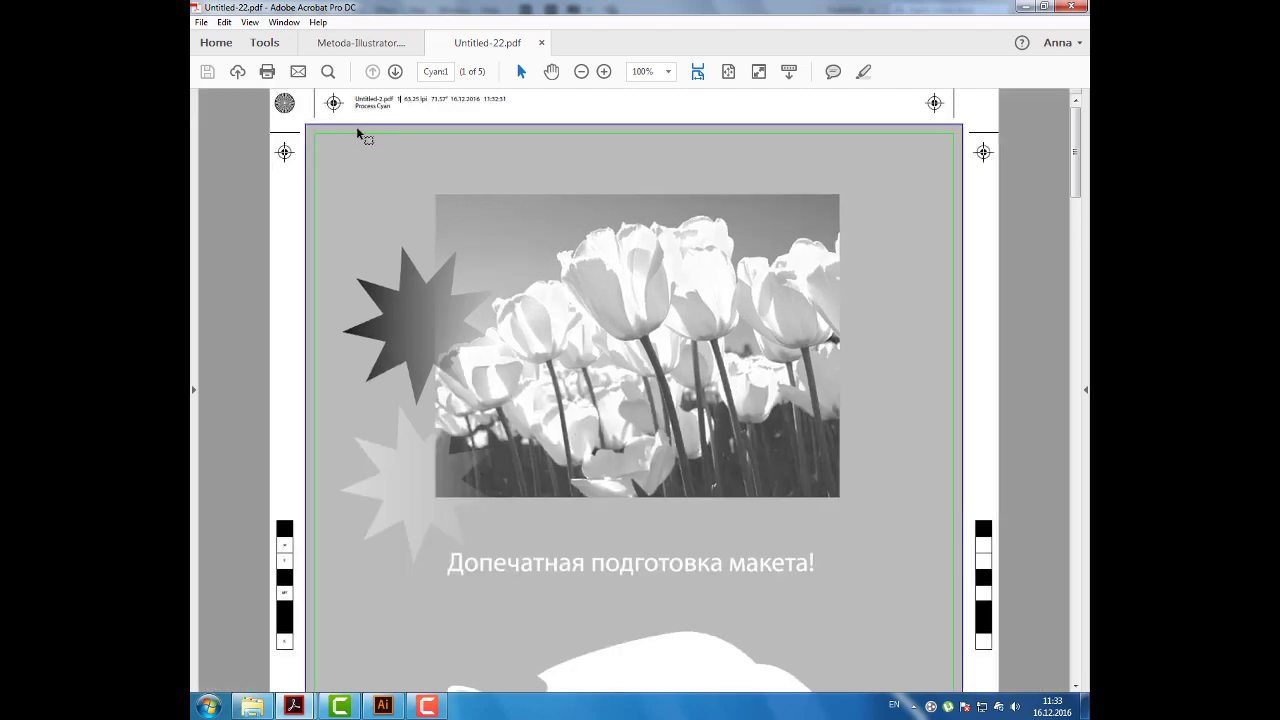
pyautogui.hotkey('ctrl', '-')
# Step: Scroll to the Magenta plate, zoom in on it, then fit the page
pyautogui.scroll(-5, 457, 234)
pyautogui.scroll(-3, 459, 250)
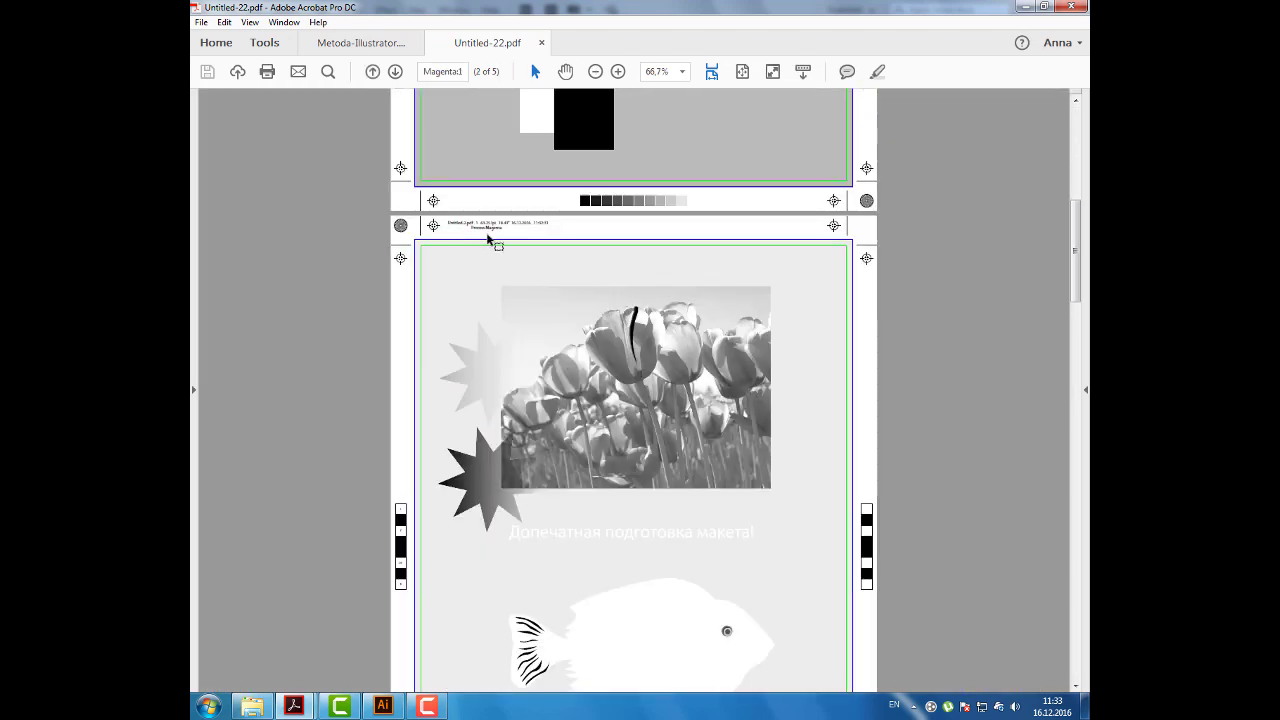
pyautogui.hotkey('ctrl', '+')
pyautogui.hotkey('ctrl', '+')
pyautogui.hotkey('ctrl', '0')
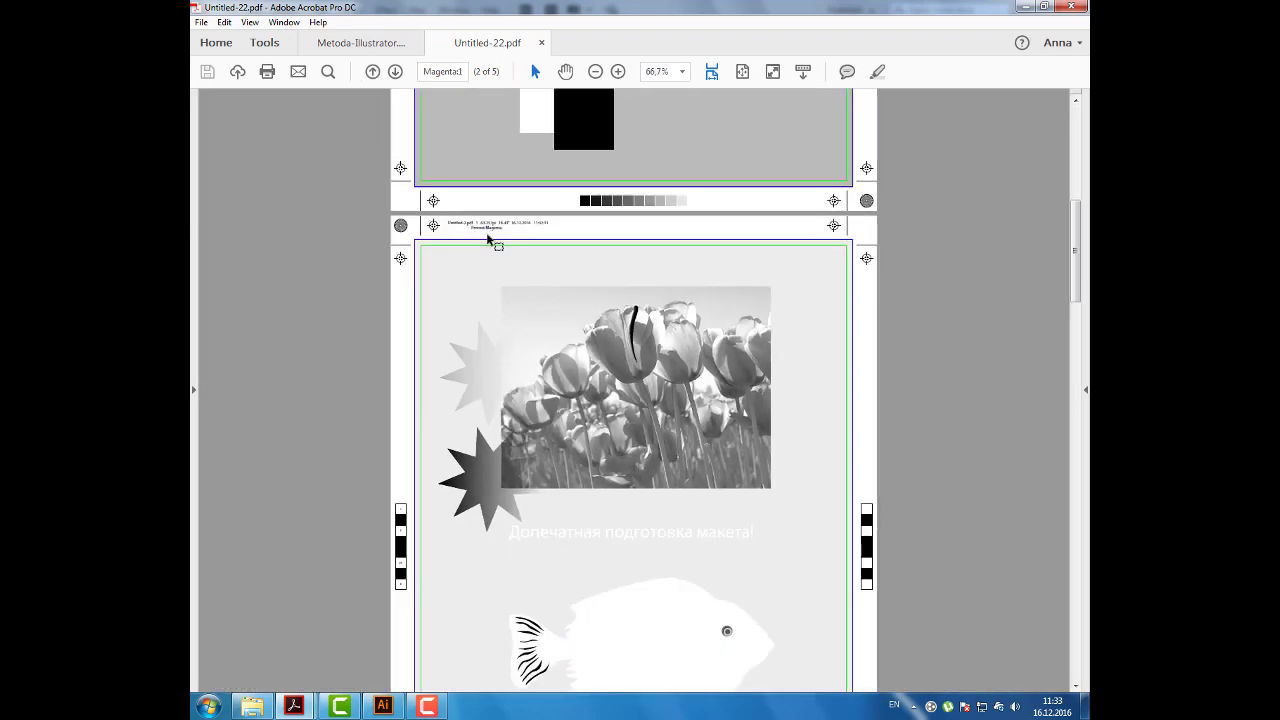
# Step: Scroll through the remaining plates down to page 5, the PANTONE 8644 C fish plate
pyautogui.scroll(-2, 491, 240)
pyautogui.scroll(-4, 491, 240)
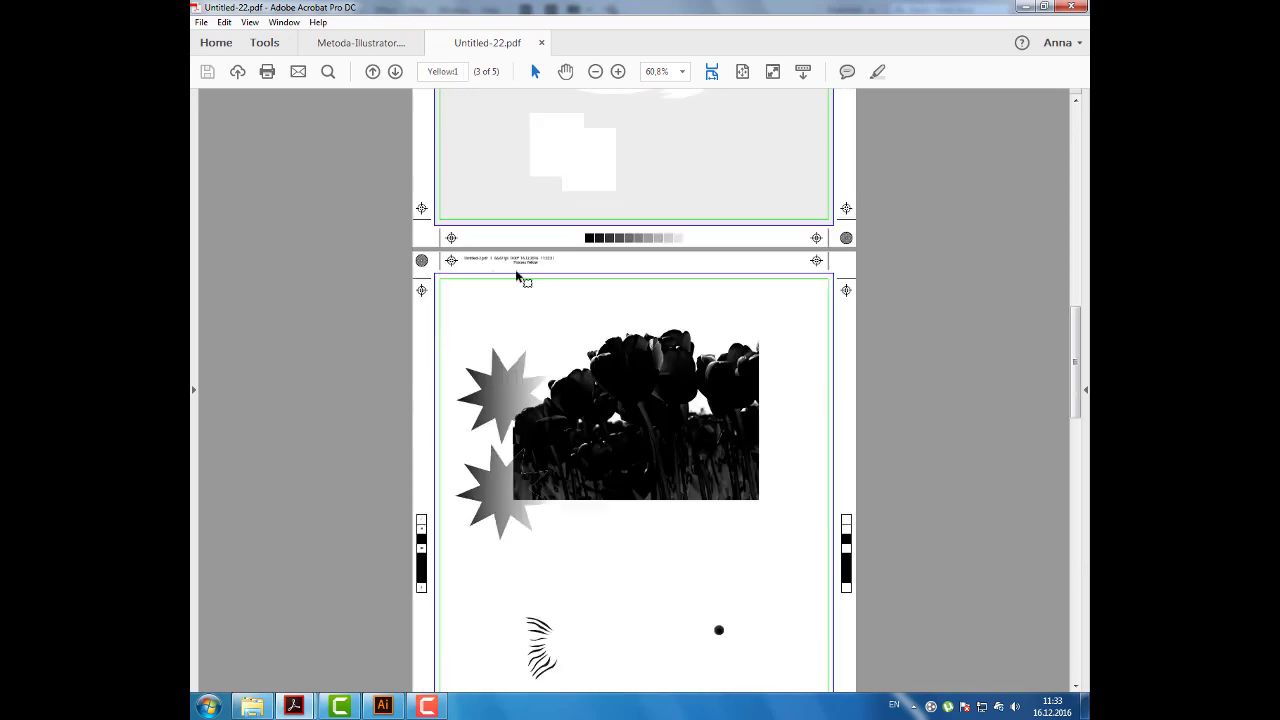
pyautogui.scroll(4, 517, 277)
pyautogui.scroll(-2, 517, 277)
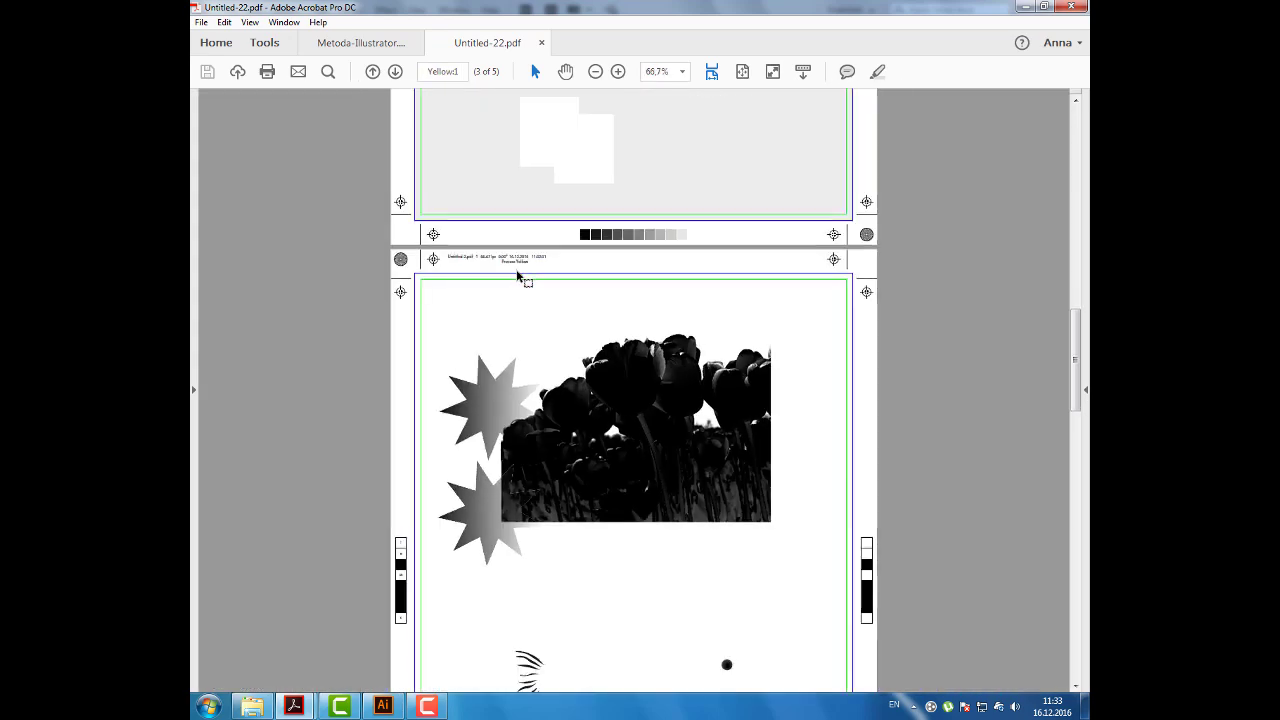
pyautogui.scroll(-2, 517, 277)
pyautogui.scroll(-2, 517, 277)
pyautogui.scroll(-2, 517, 277)
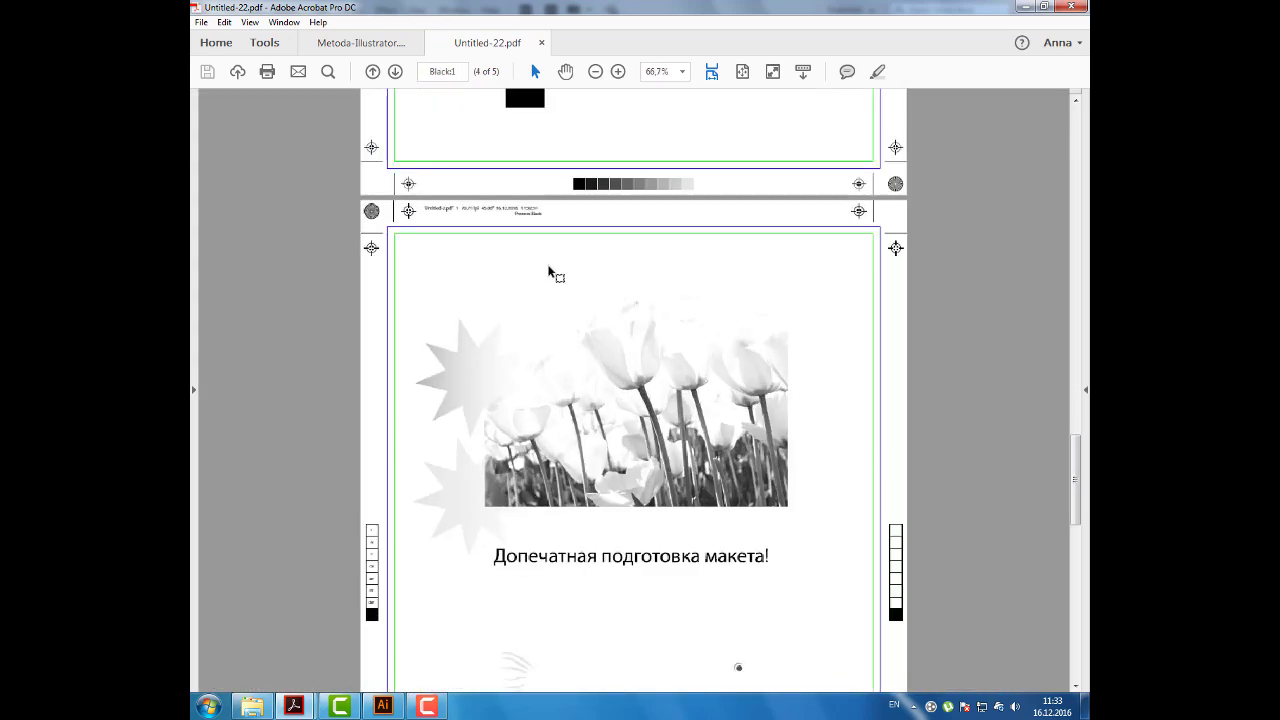
pyautogui.scroll(3, 548, 272)
pyautogui.scroll(-3, 548, 272)
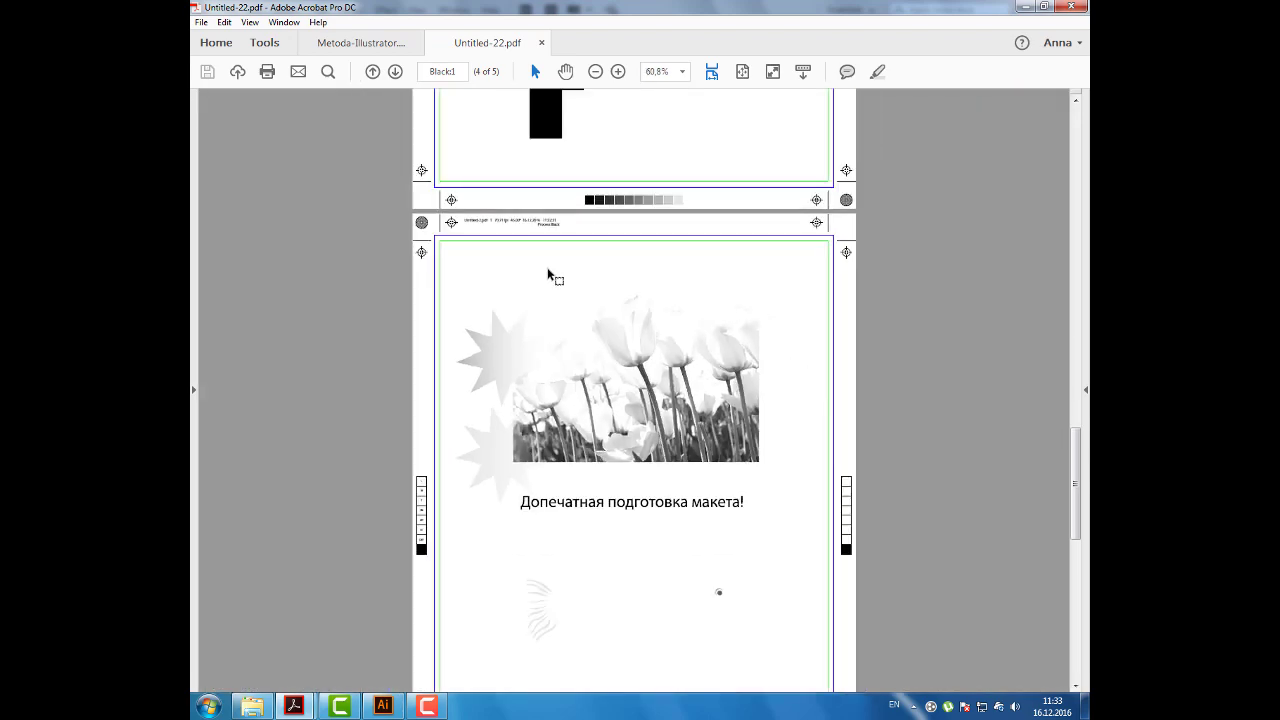
pyautogui.scroll(-3, 548, 272)
pyautogui.scroll(-3, 548, 272)
pyautogui.scroll(-3, 548, 272)
pyautogui.scroll(-3, 548, 278)
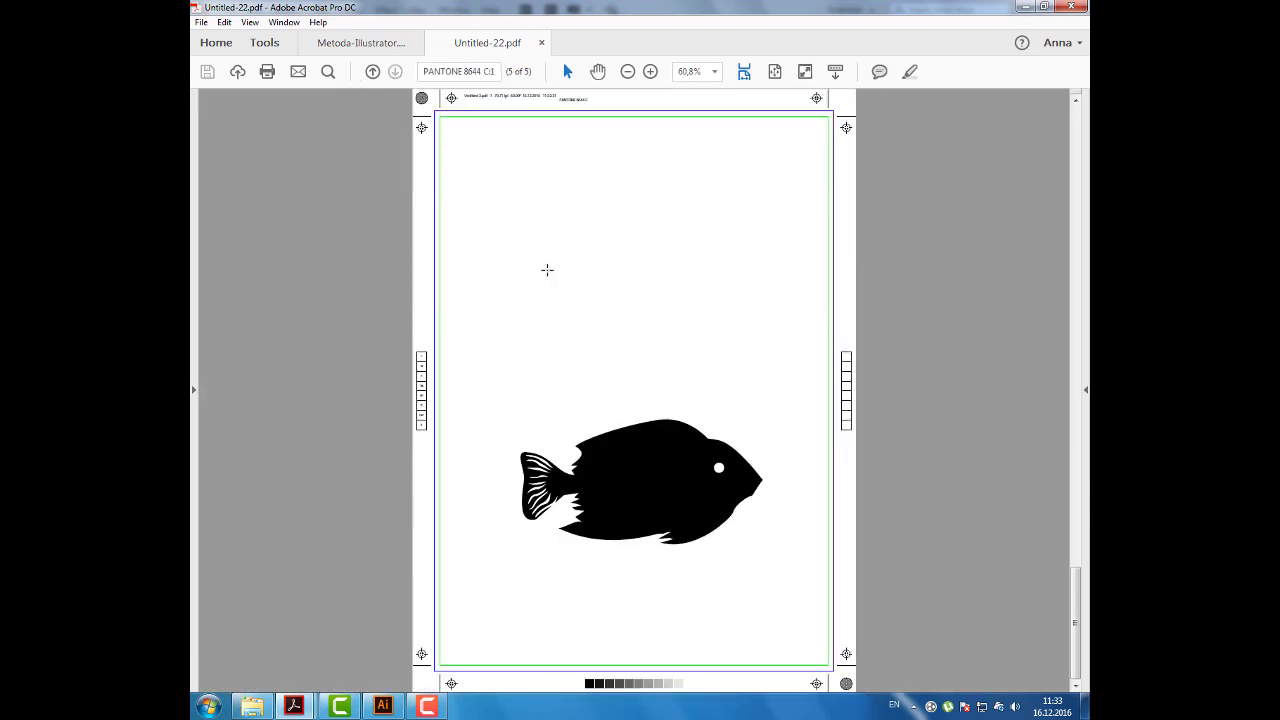
pyautogui.scroll(2, 576, 114)
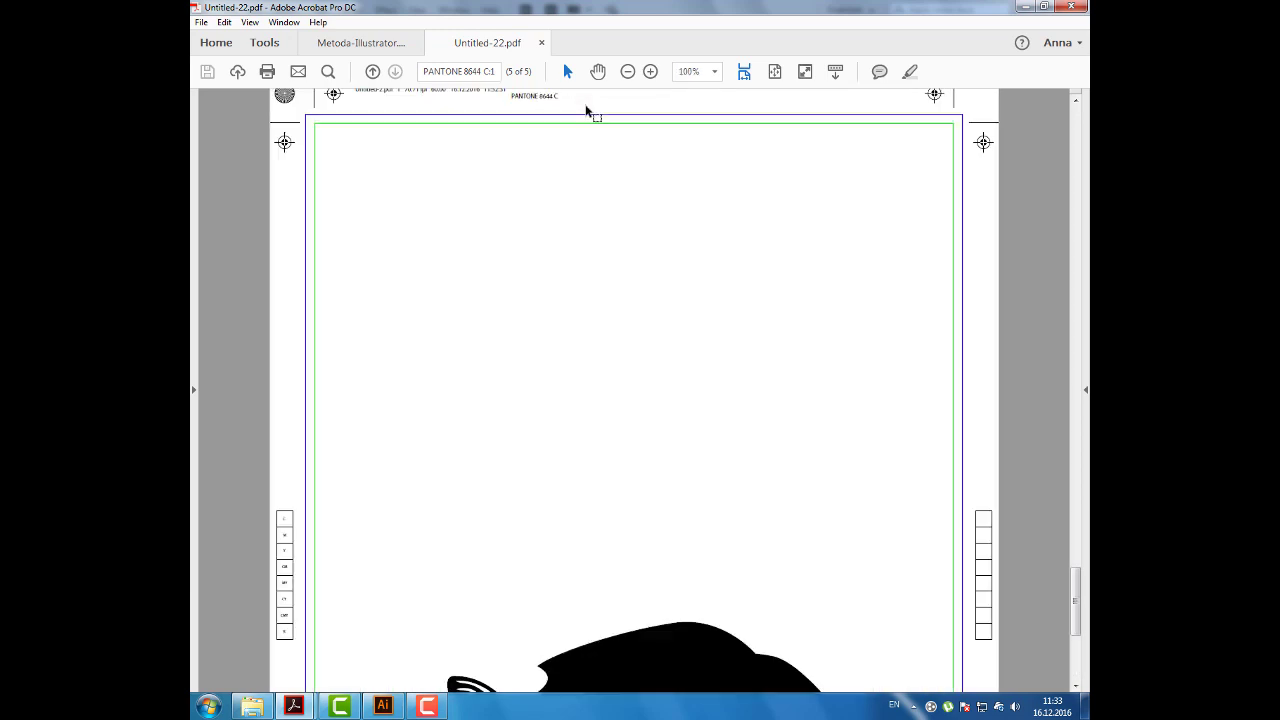
pyautogui.scroll(1, 585, 110)
pyautogui.scroll(-3, 526, 128)
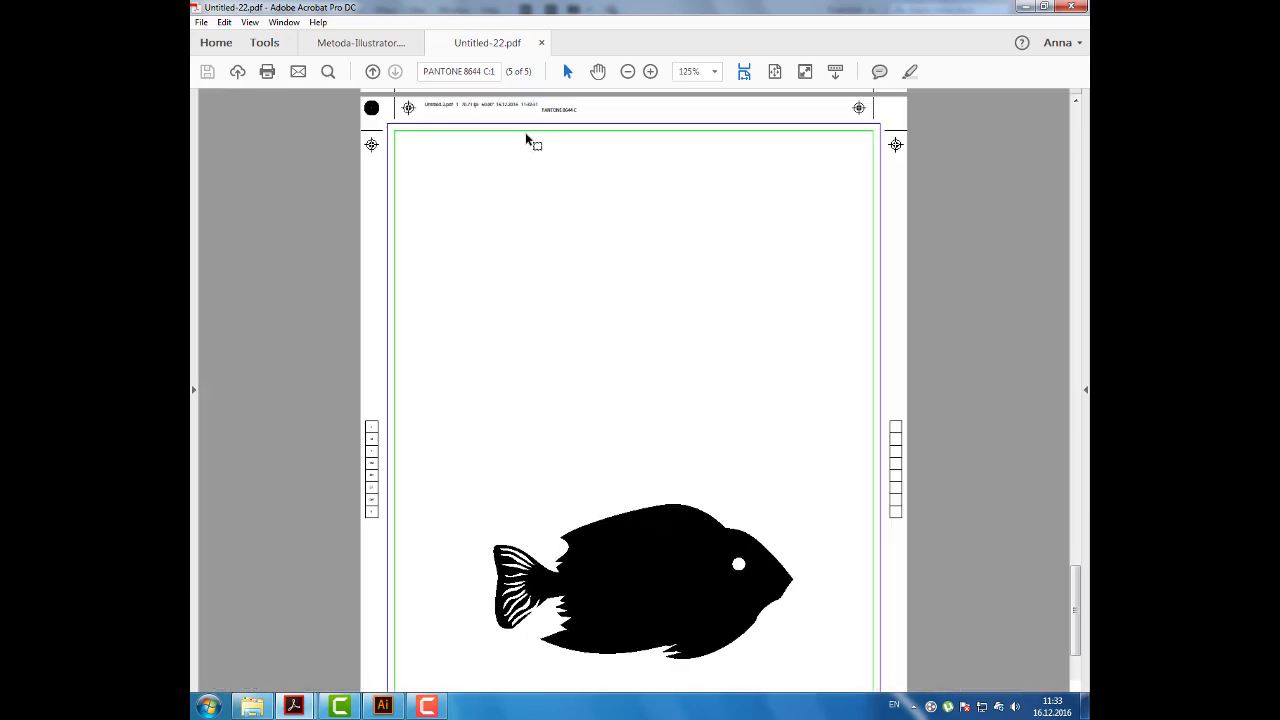
pyautogui.scroll(-2, 526, 136)
pyautogui.scroll(-2, 526, 136)
pyautogui.scroll(-2, 526, 136)
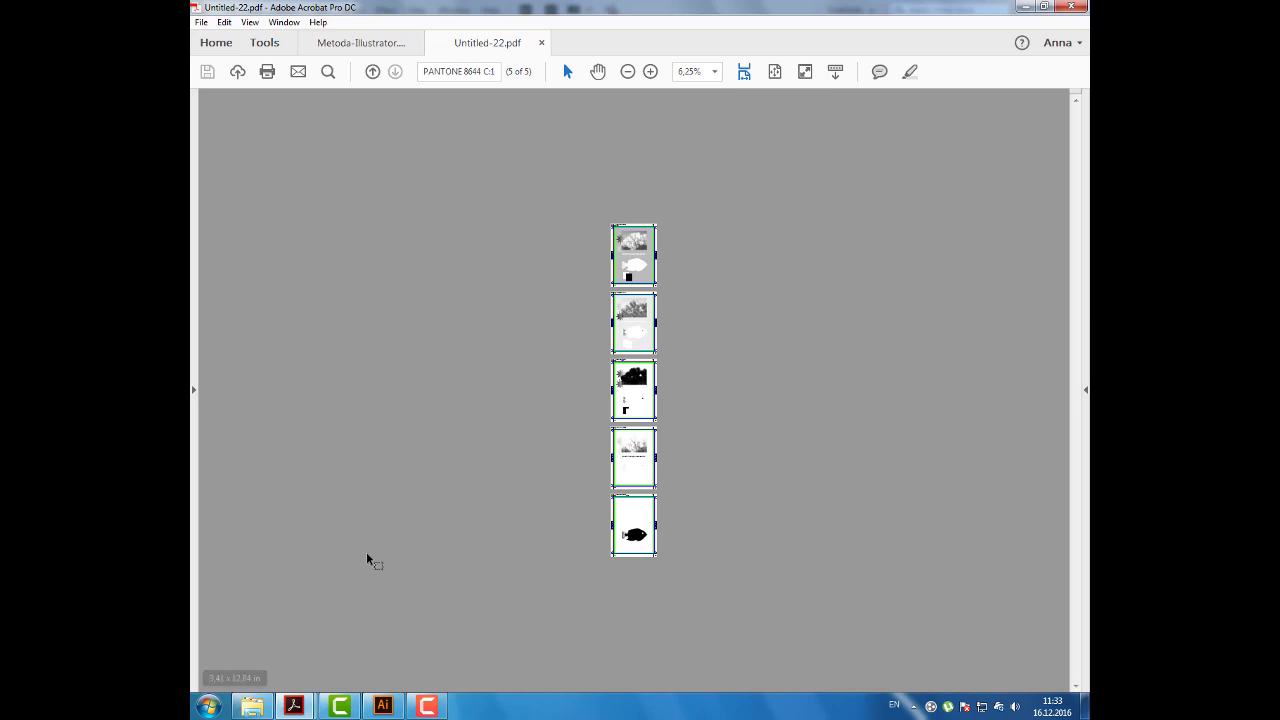
# Step: In the Формы folder, view Цветоделение.jpg in Windows Photo Viewer
pyautogui.click(264, 707)
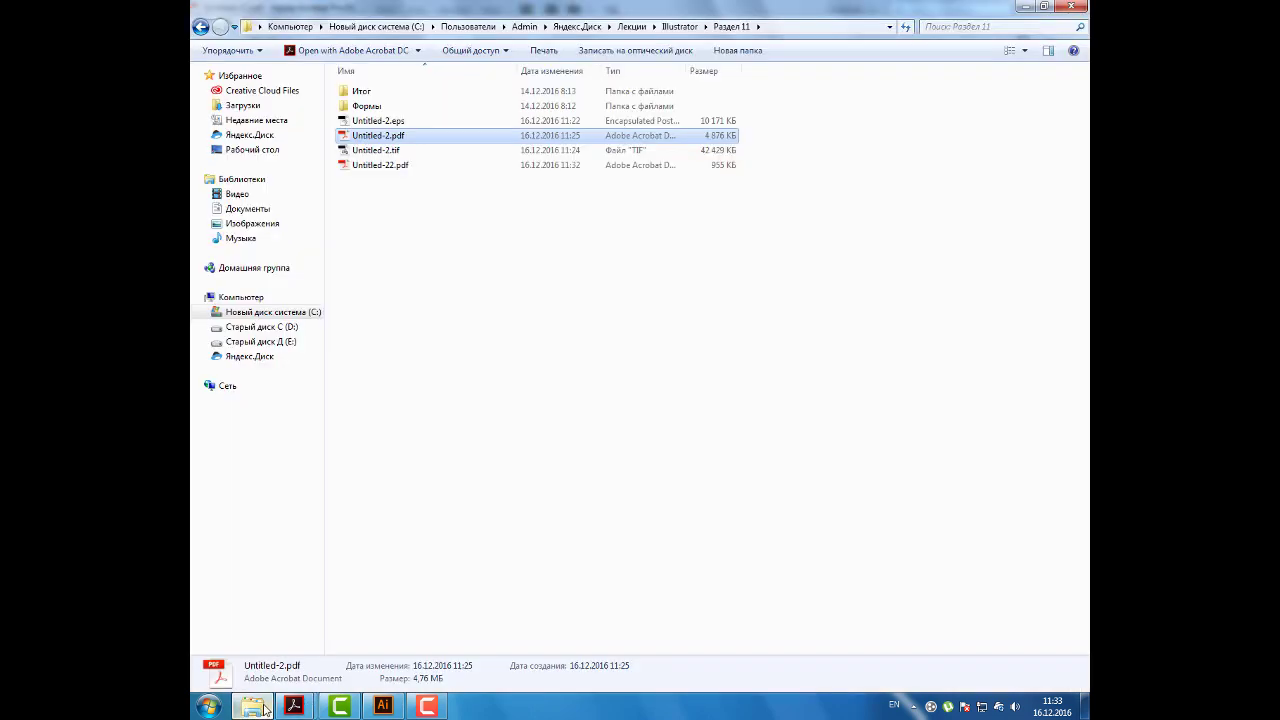
pyautogui.click(396, 111)
pyautogui.doubleClick(396, 111)
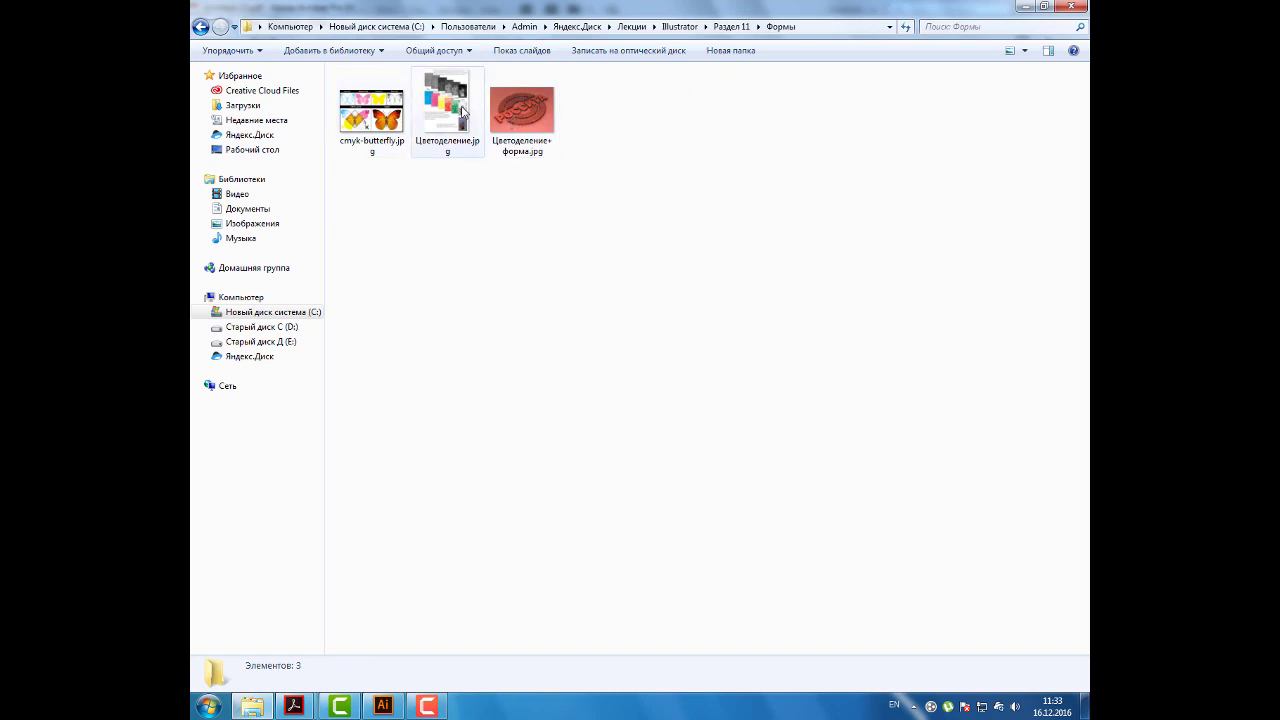
pyautogui.click(463, 113)
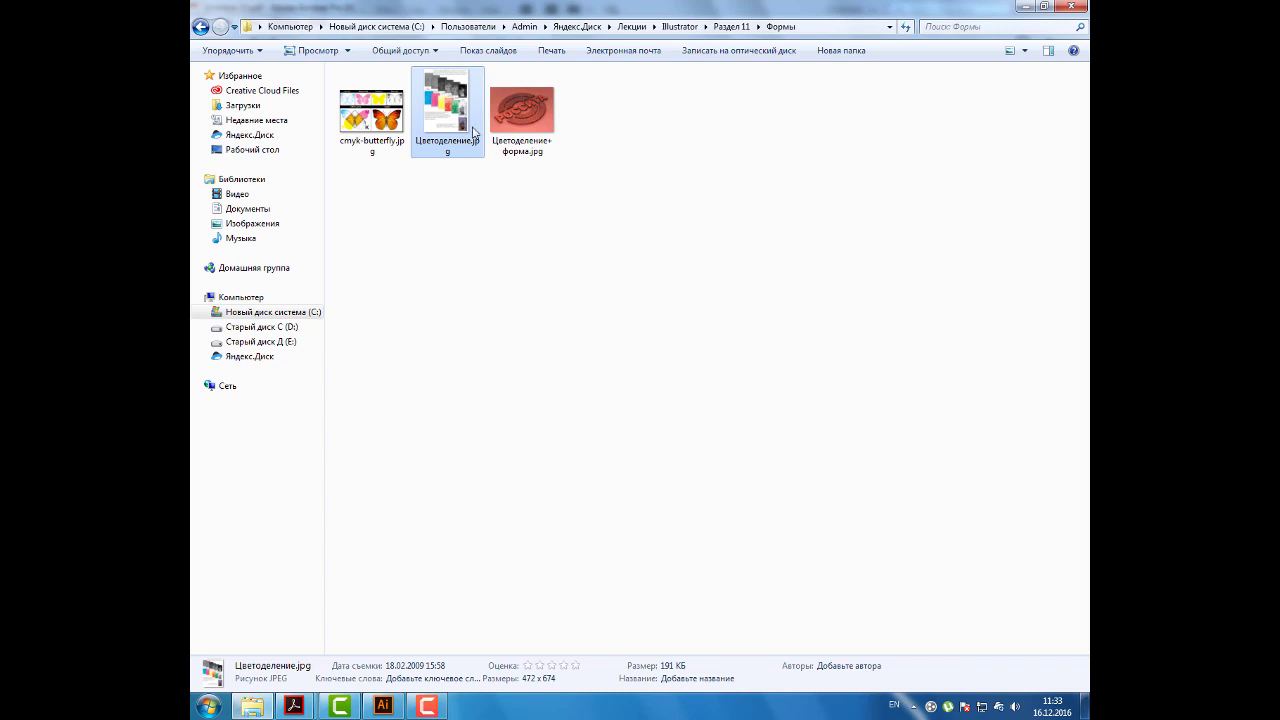
pyautogui.press('Return')
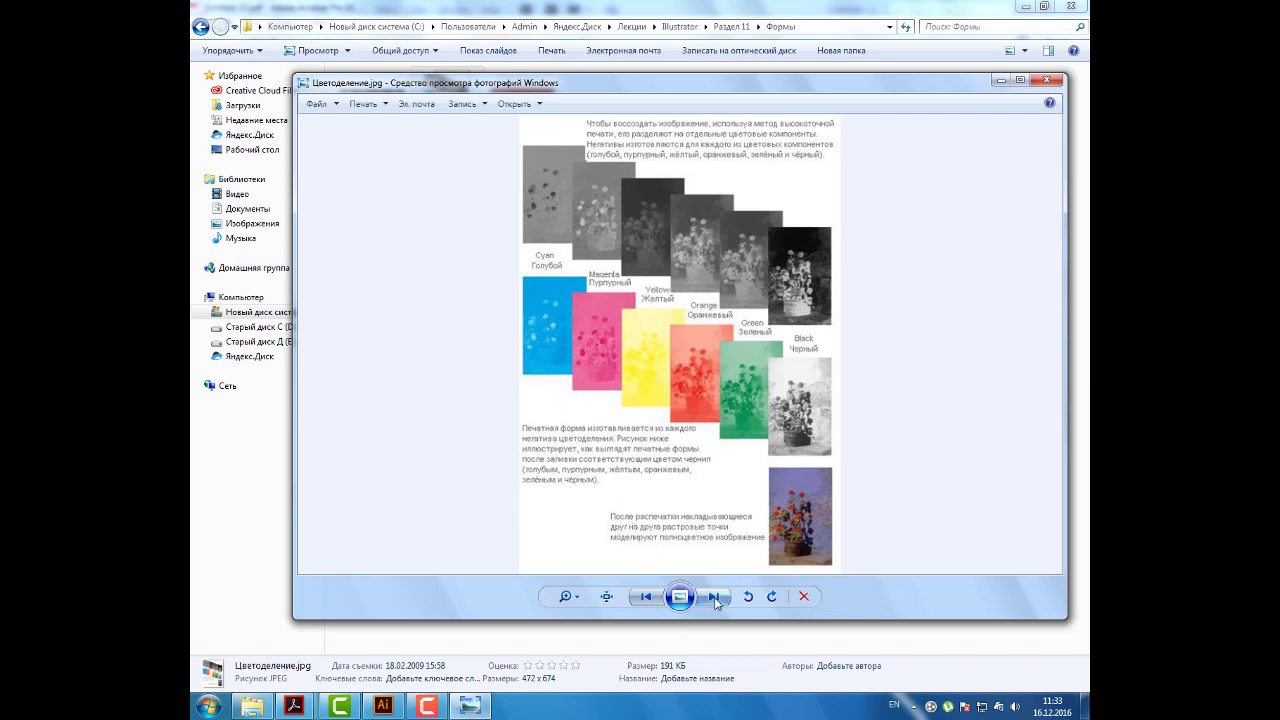
# Step: Cycle through cmyk-butterfly.jpg and back to Цветоделение.jpg, then return to Illustrator
pyautogui.click(714, 597)
pyautogui.click(714, 597)
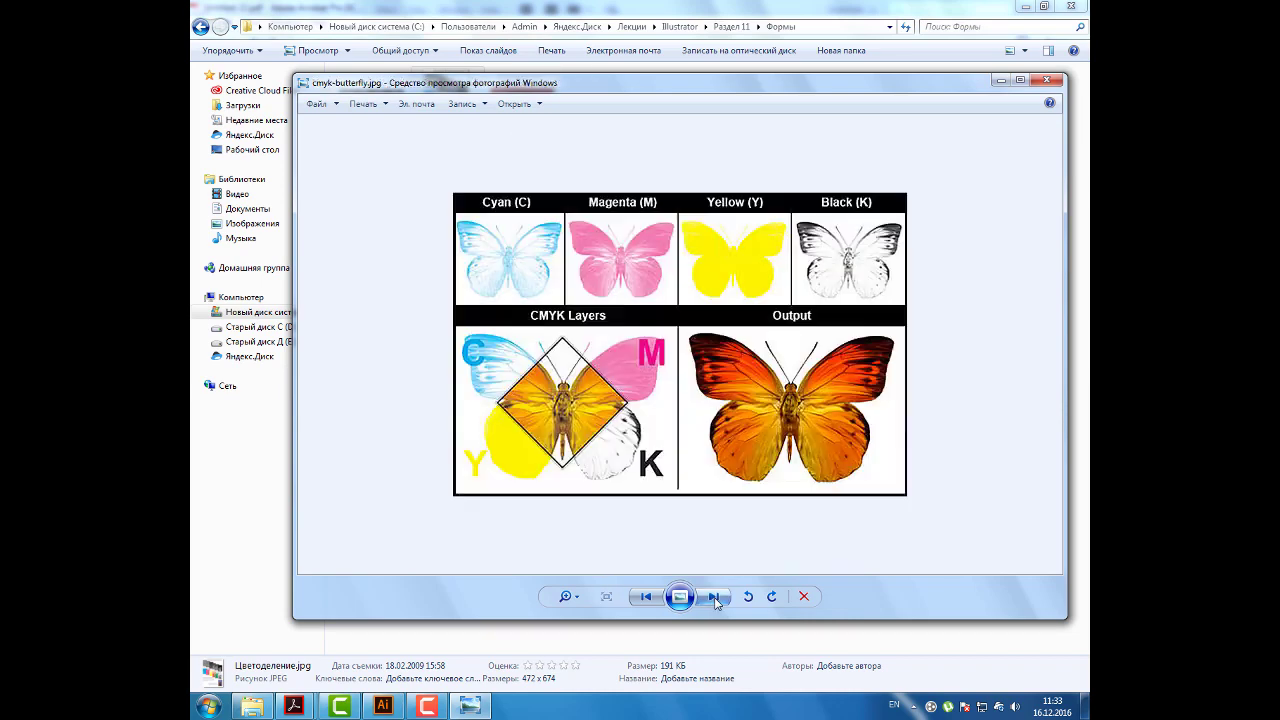
pyautogui.click(714, 597)
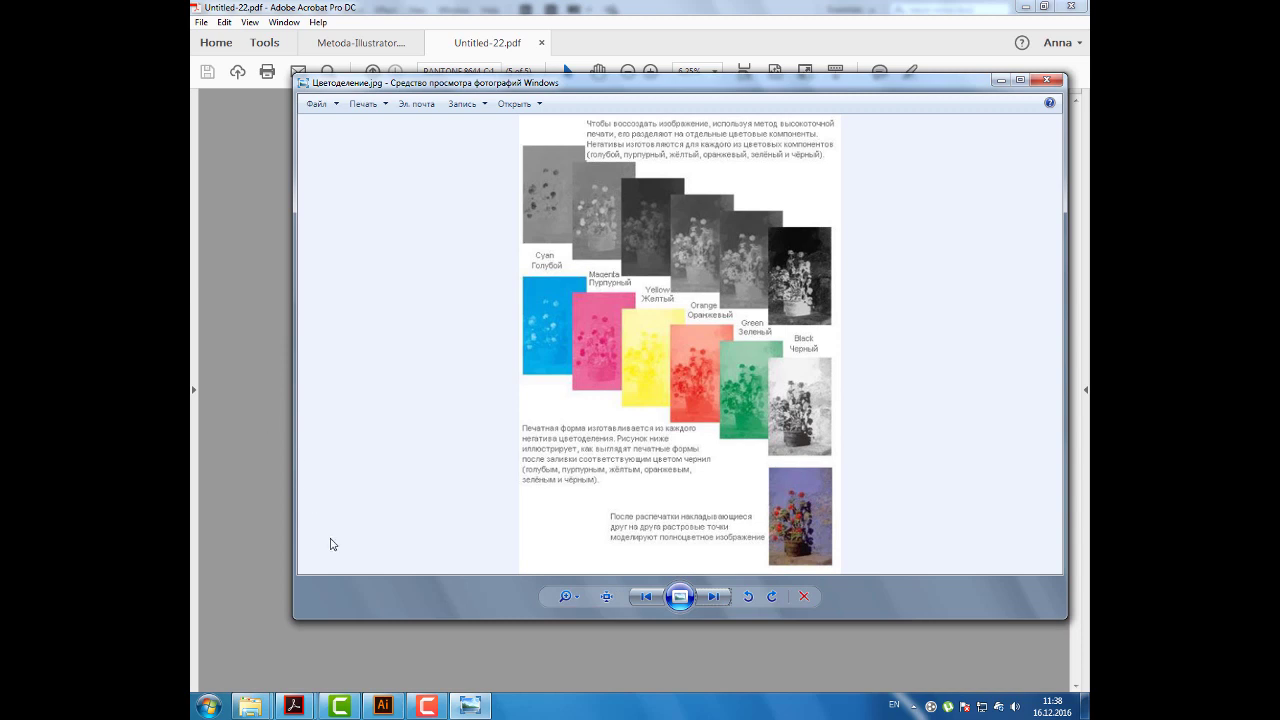
pyautogui.click(383, 706)
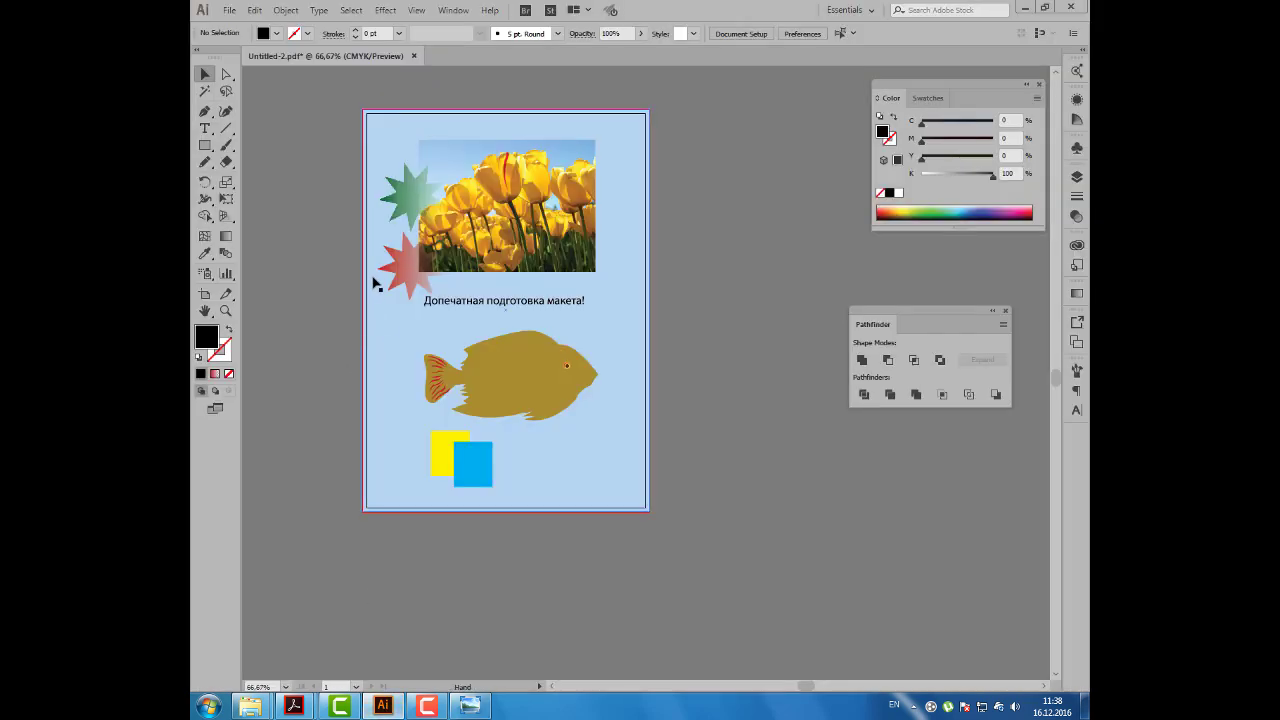
# Step: Copy FlowDrive42-2.ppd from the Раздел 11 folder
pyautogui.moveTo(374, 280); pyautogui.dragTo(407, 292)
pyautogui.keyDown('alt'); pyautogui.scroll(1, 407, 292); pyautogui.keyUp('alt')
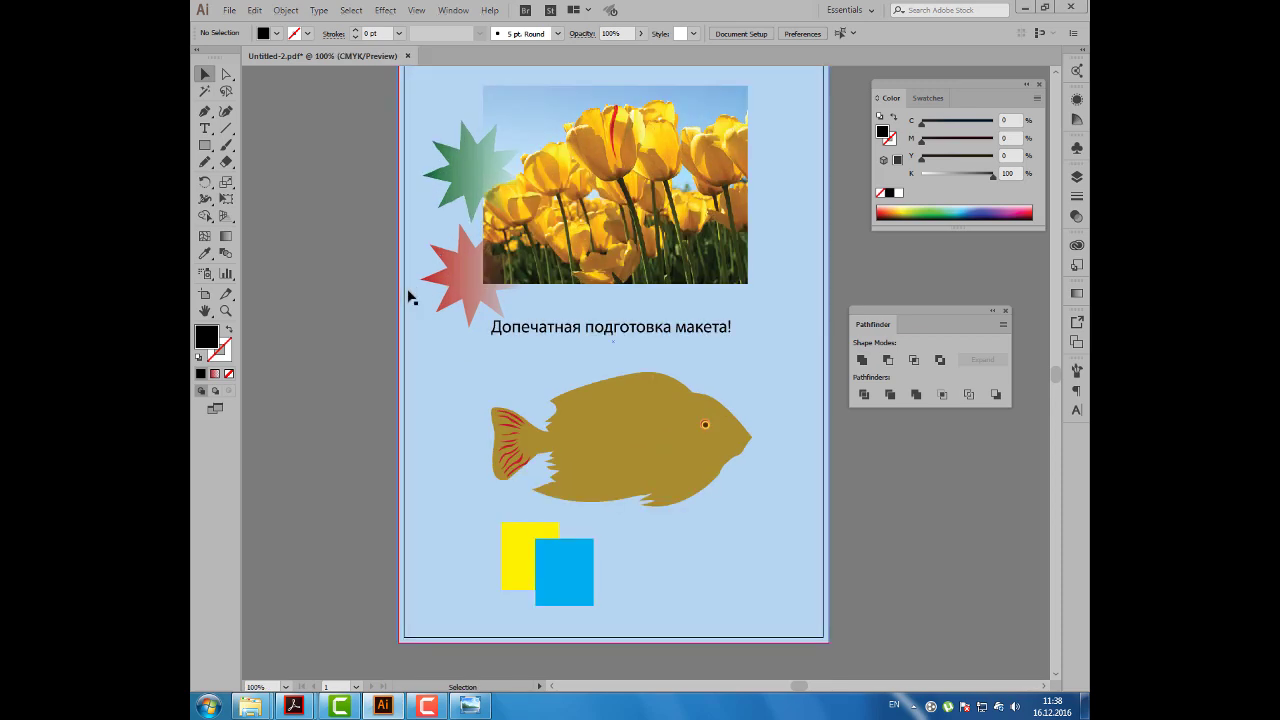
pyautogui.moveTo(250, 706)
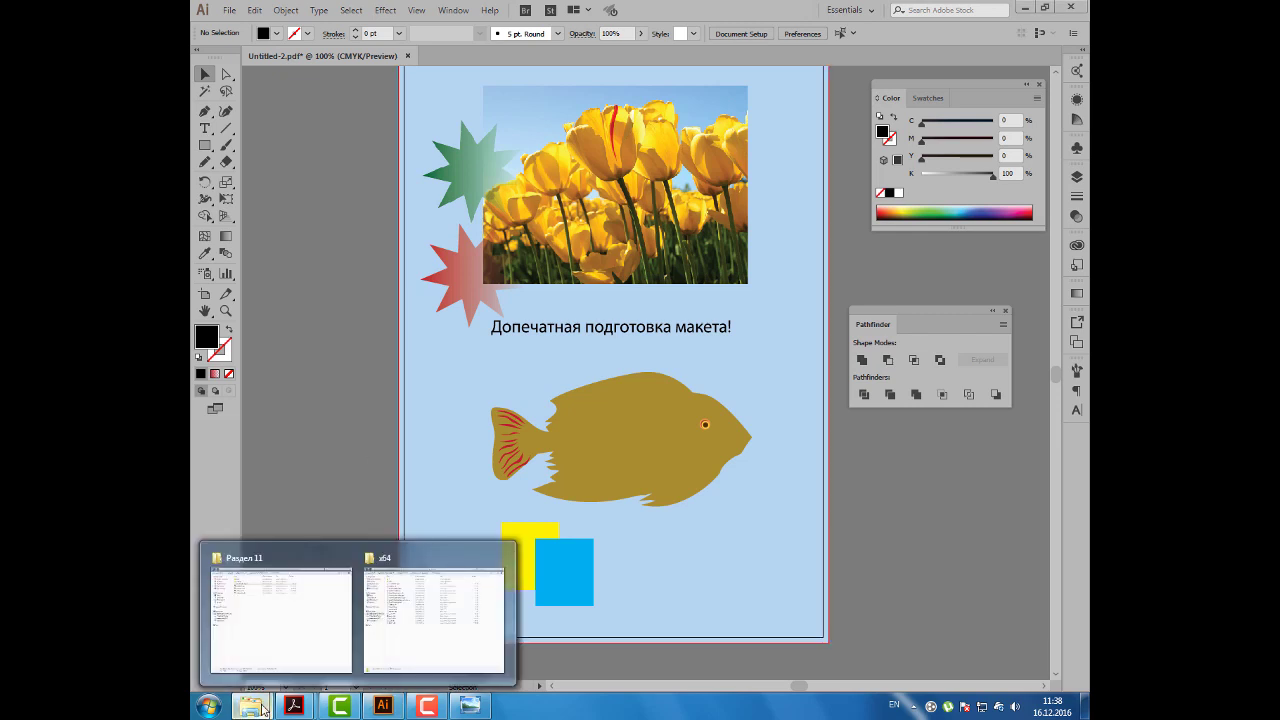
pyautogui.moveTo(280, 612)
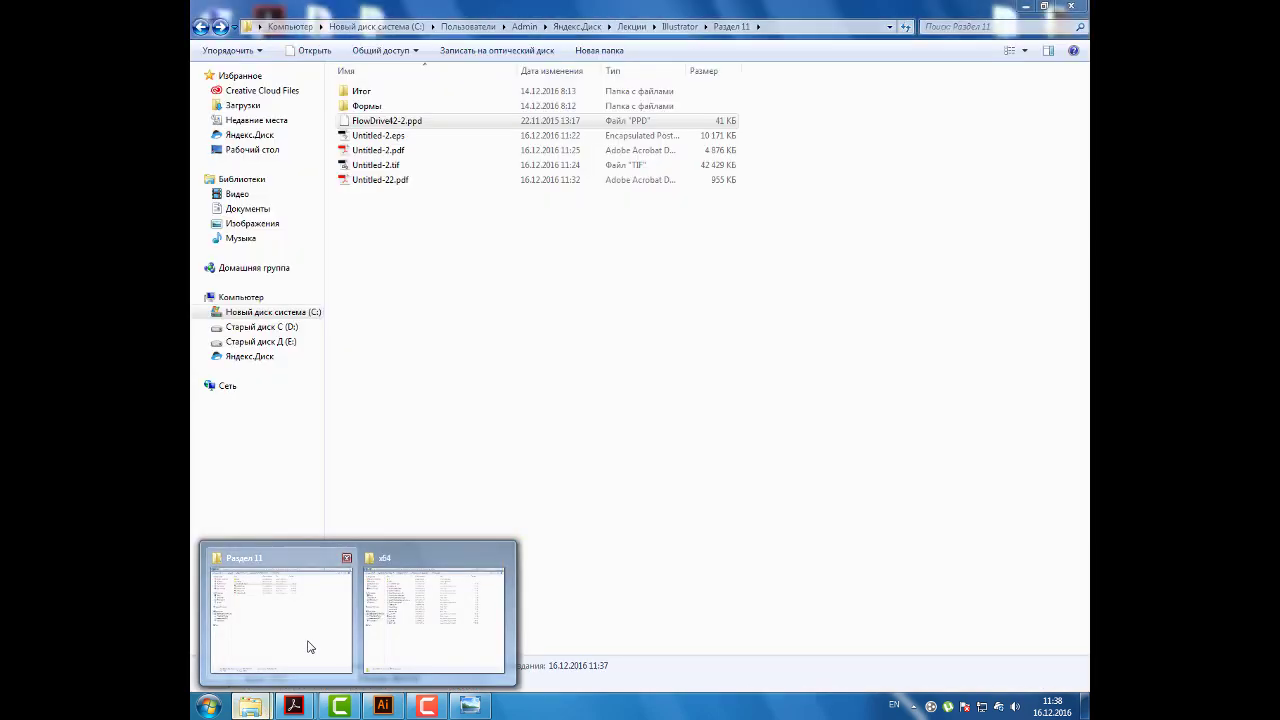
pyautogui.click(308, 647)
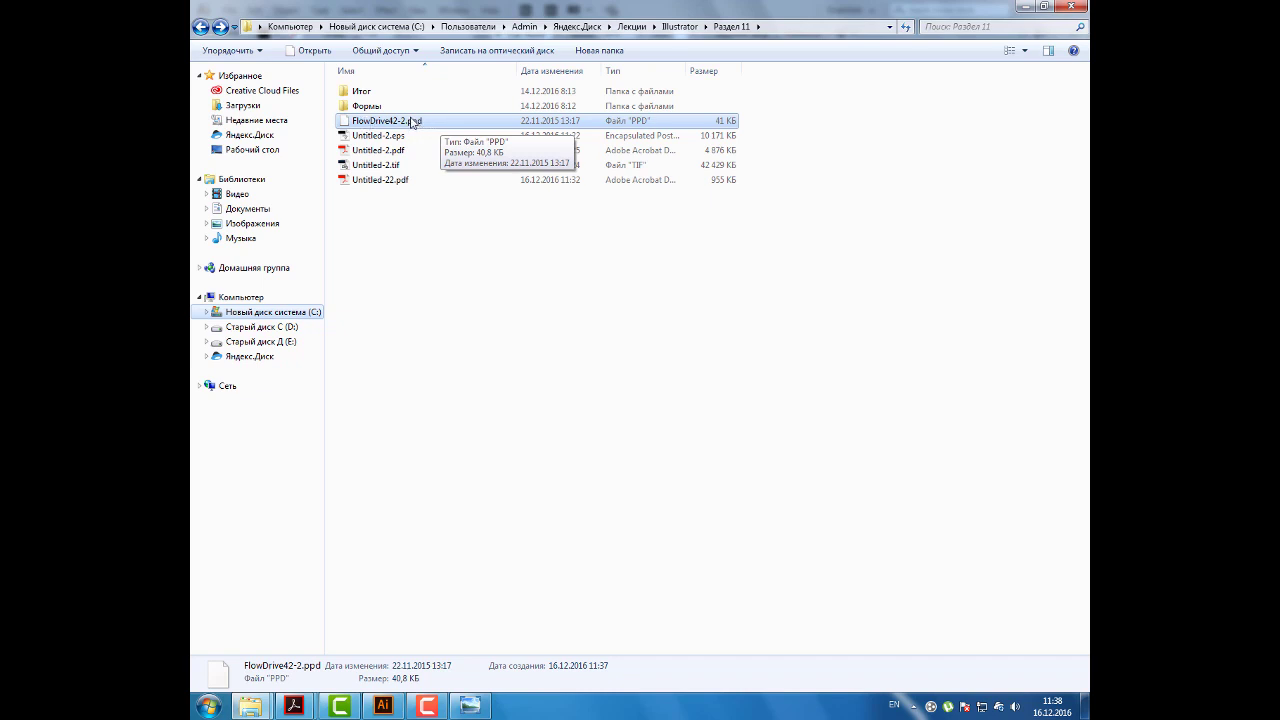
pyautogui.rightClick(424, 122)
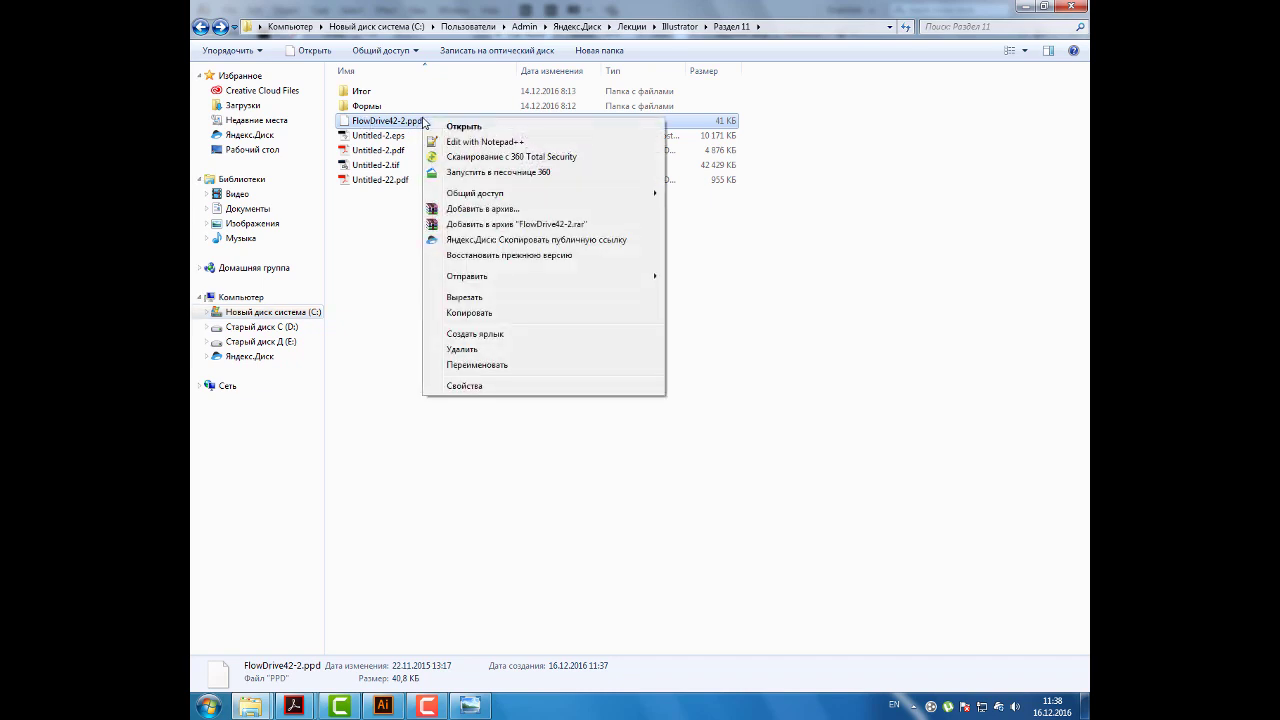
pyautogui.click(482, 316)
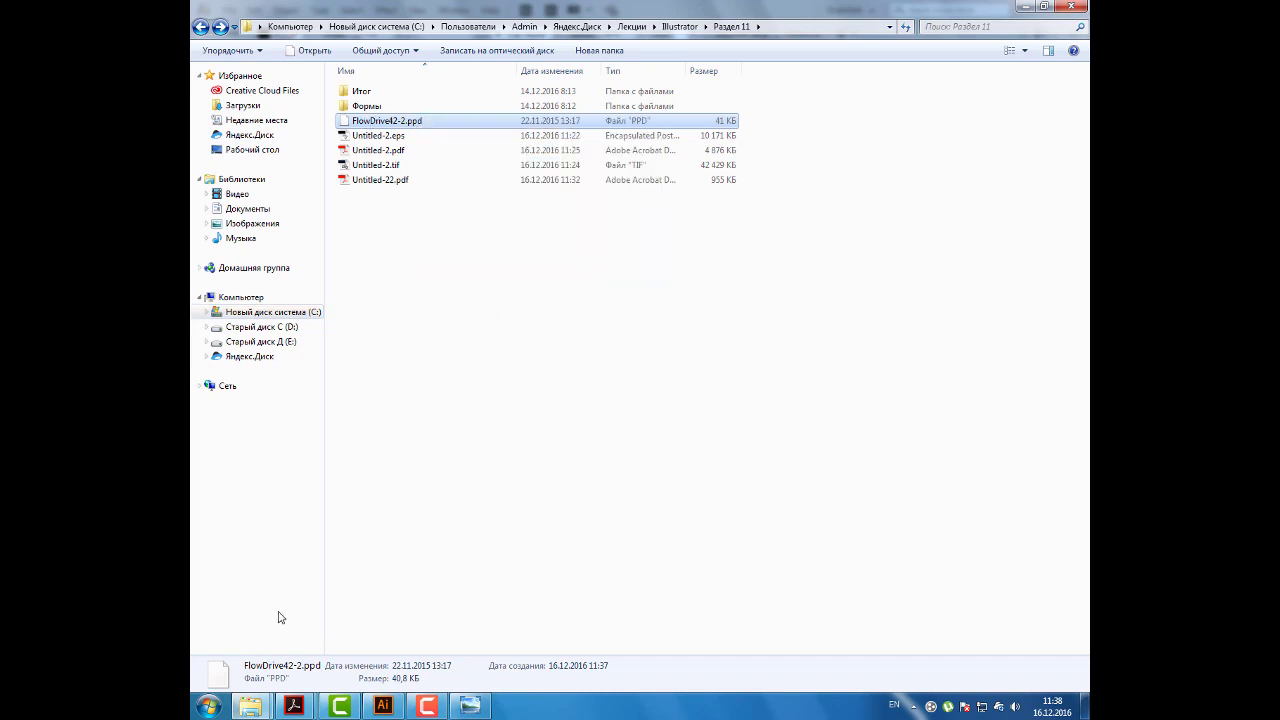
# Step: Confirm FlowDrive42-2.ppd is in System32\spool\drivers\x64, then return to Illustrator
pyautogui.click(262, 703)
pyautogui.click(433, 615)
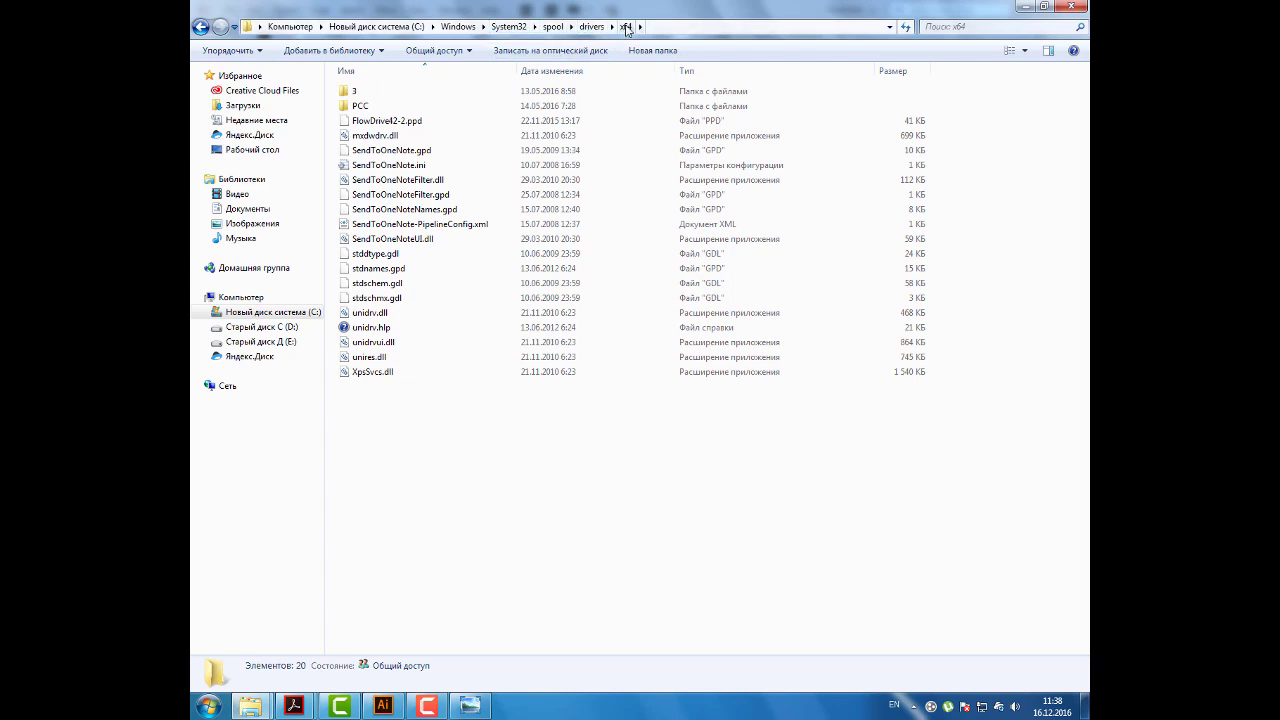
pyautogui.click(451, 128)
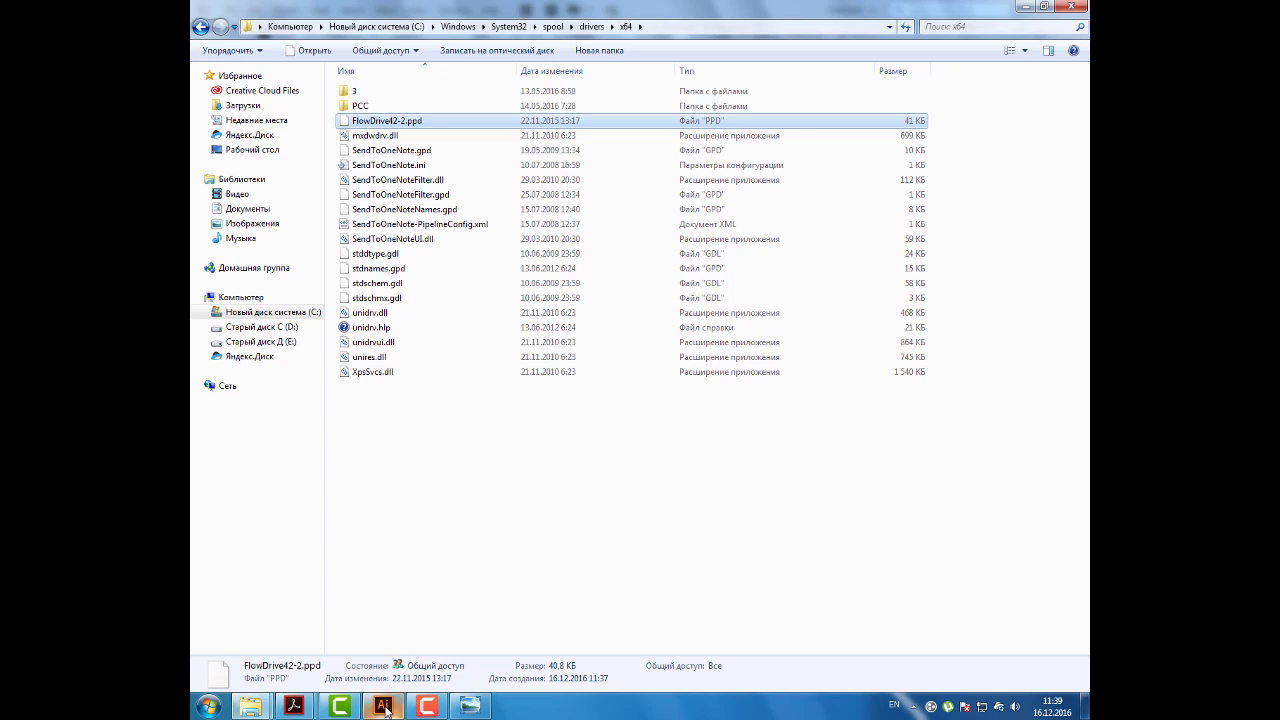
pyautogui.moveTo(382, 706)
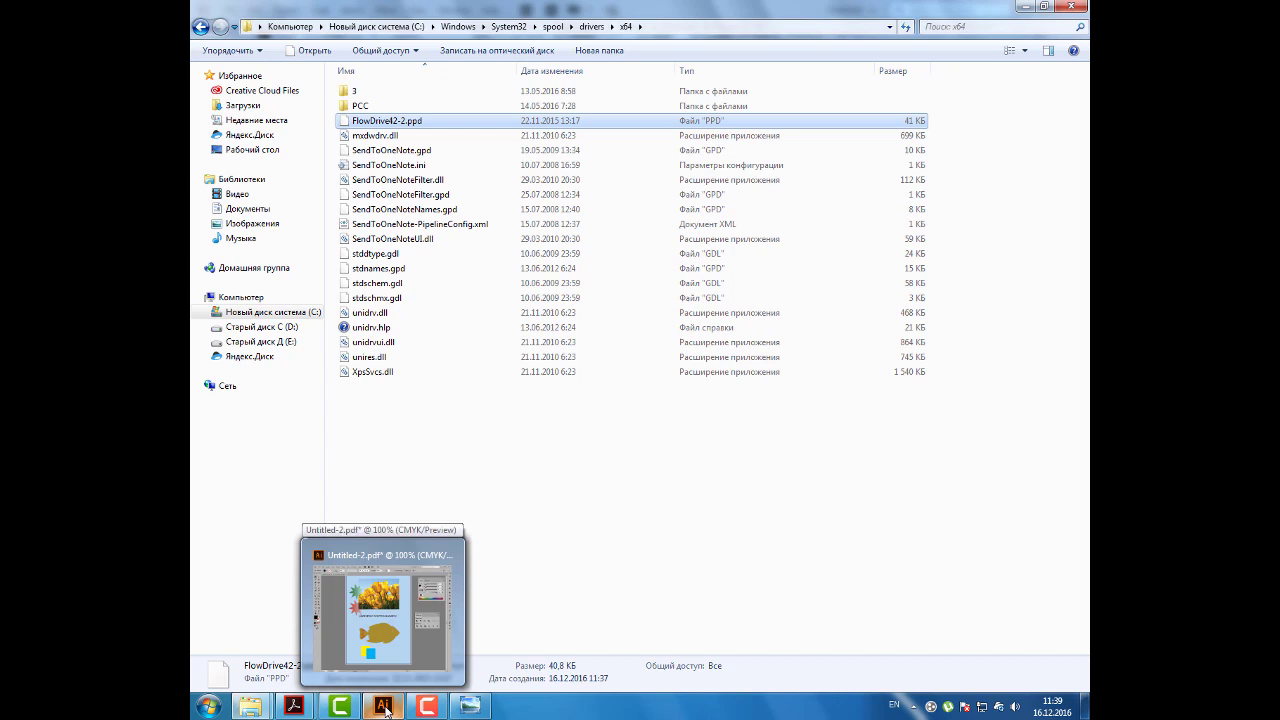
pyautogui.click(385, 708)
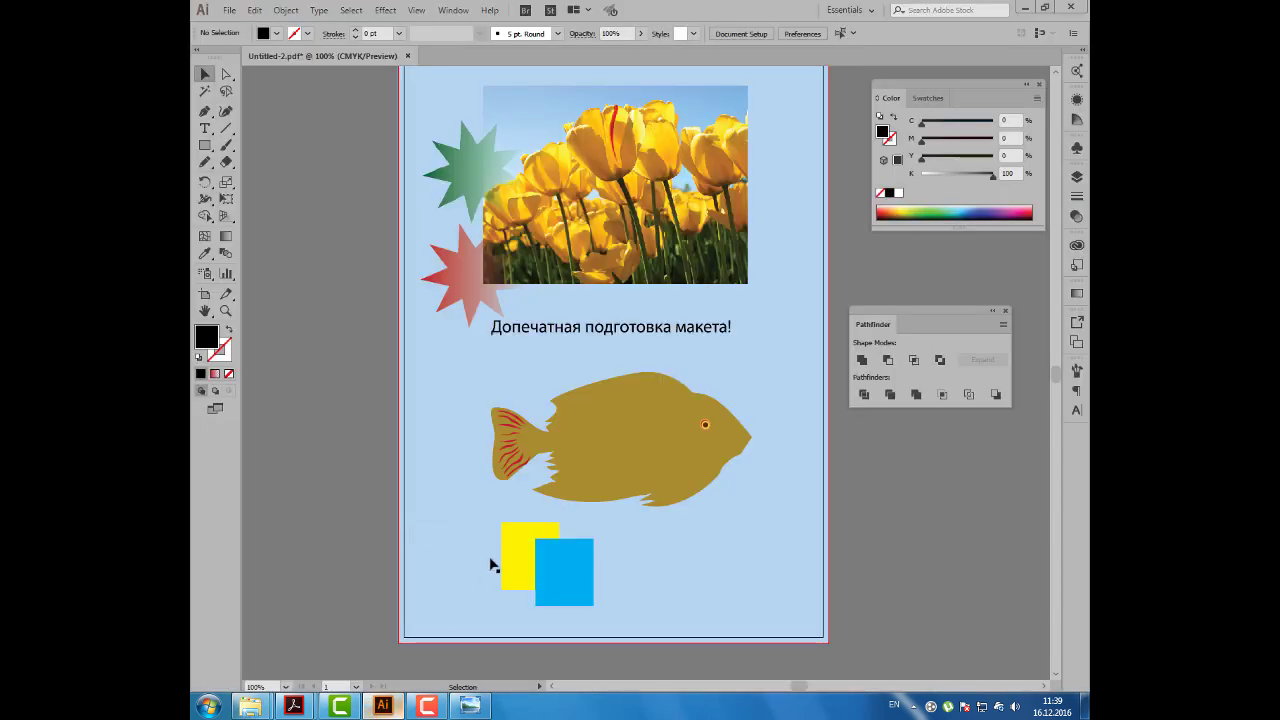
# Step: Print to an Adobe PostScript File using the Esko-Graphics FlowDrive 4.2 -2 PPD
pyautogui.click(231, 11)
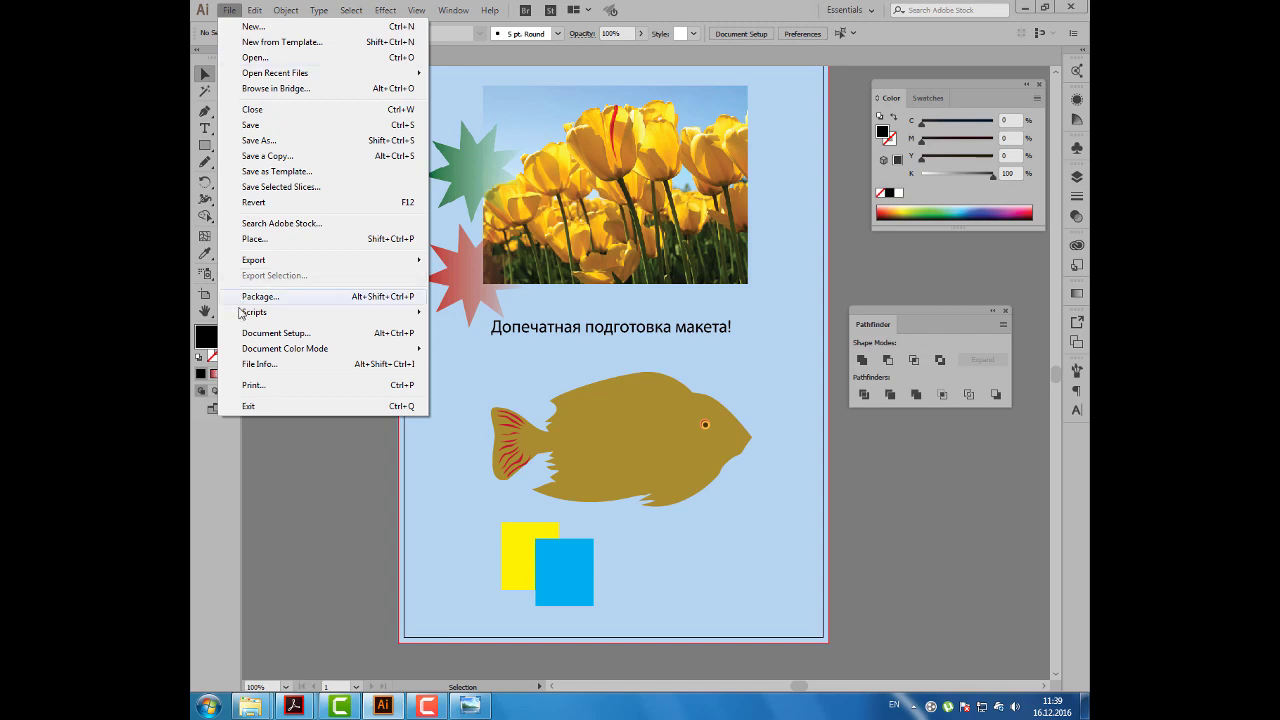
pyautogui.click(292, 389)
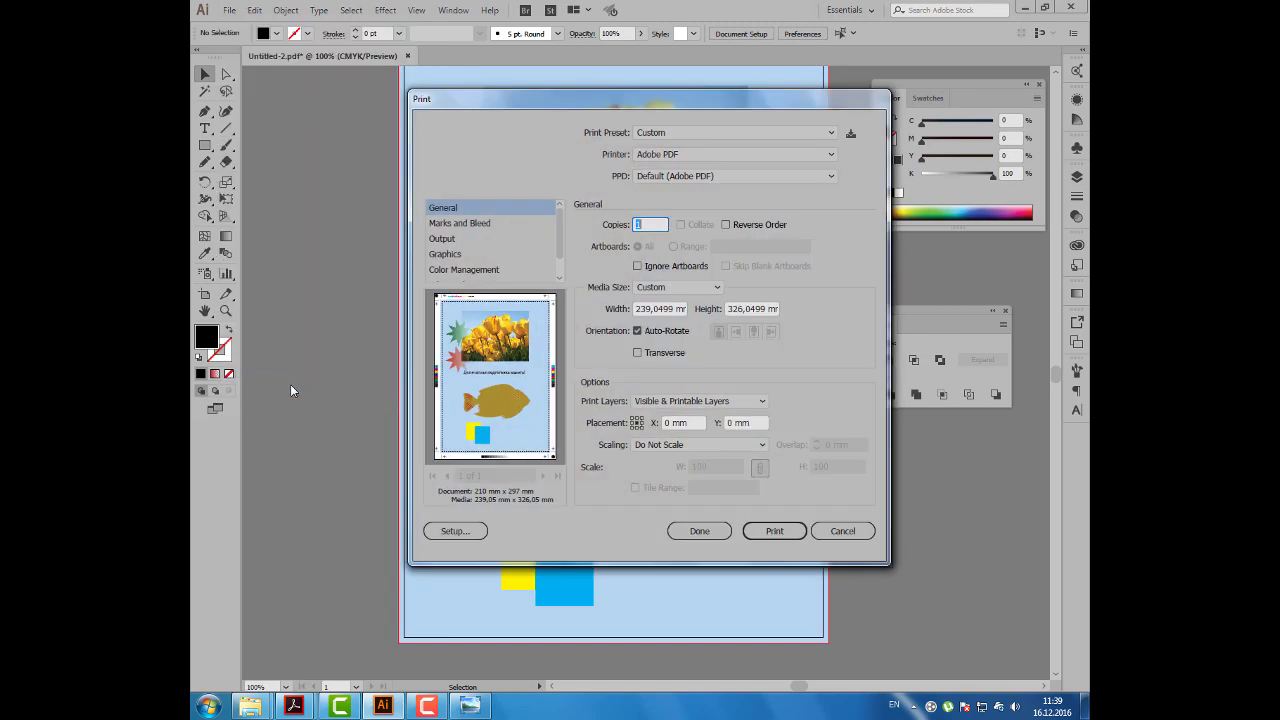
pyautogui.click(695, 155)
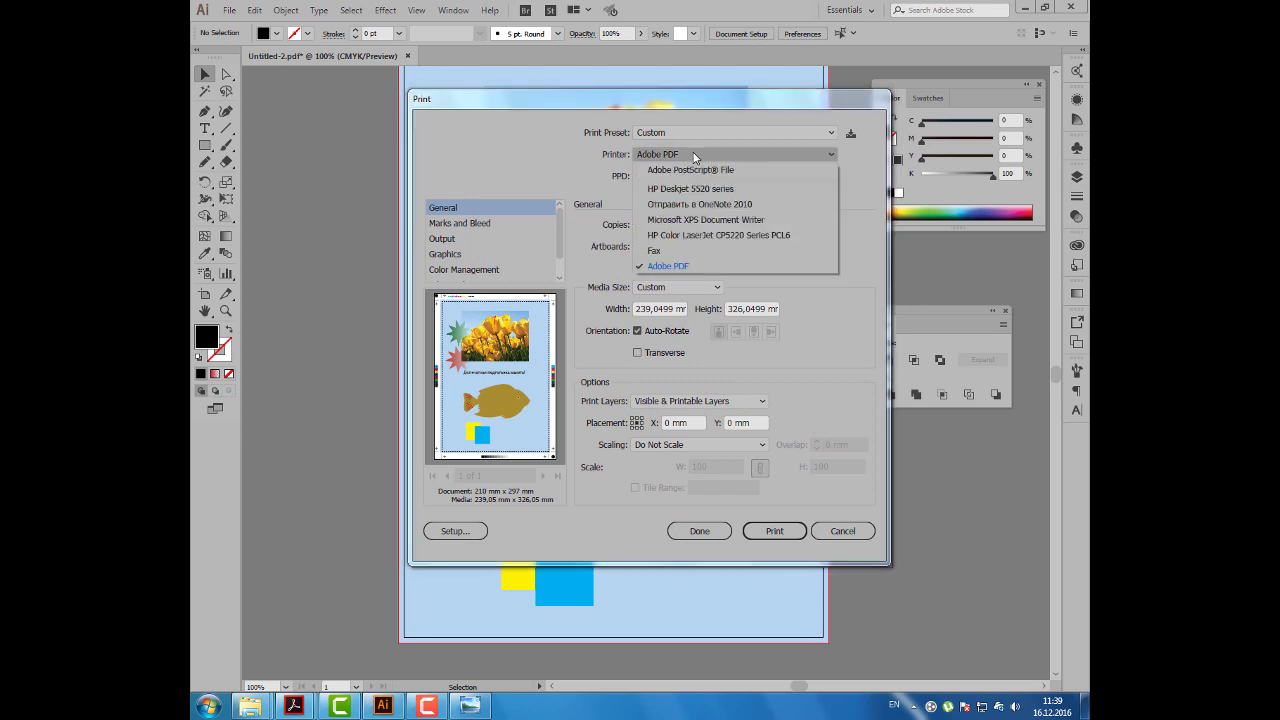
pyautogui.click(700, 169)
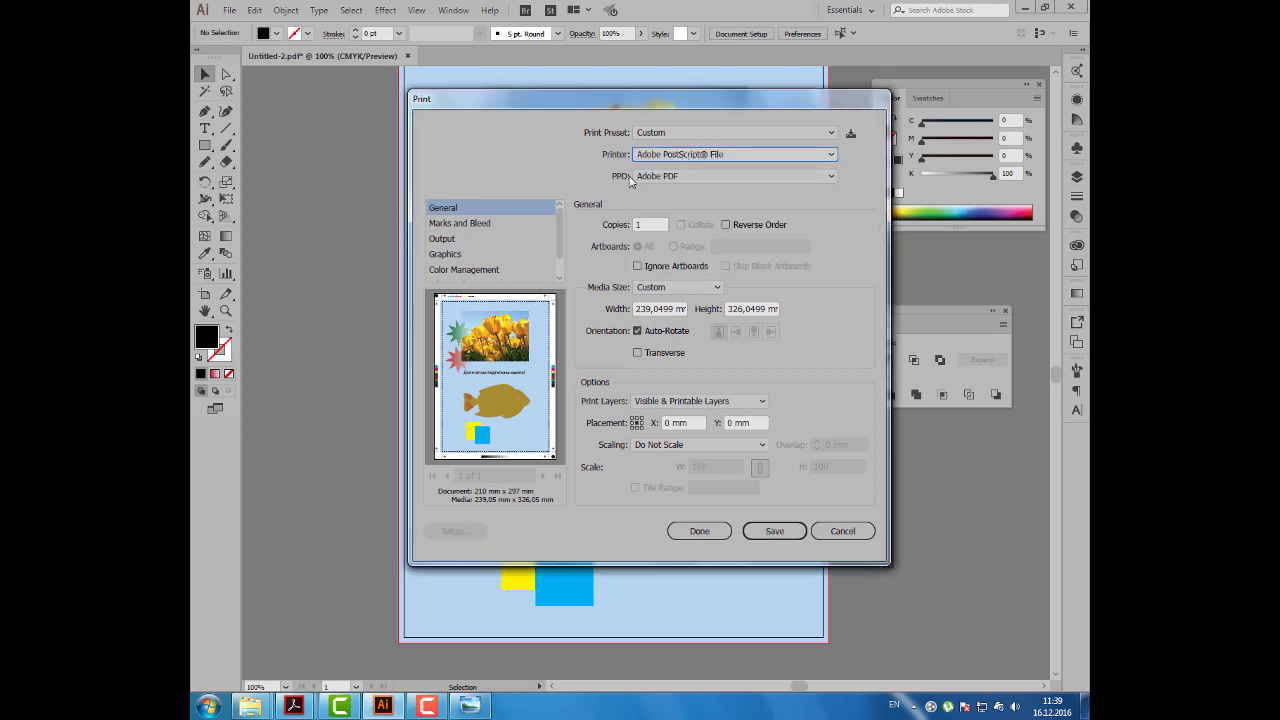
pyautogui.click(652, 178)
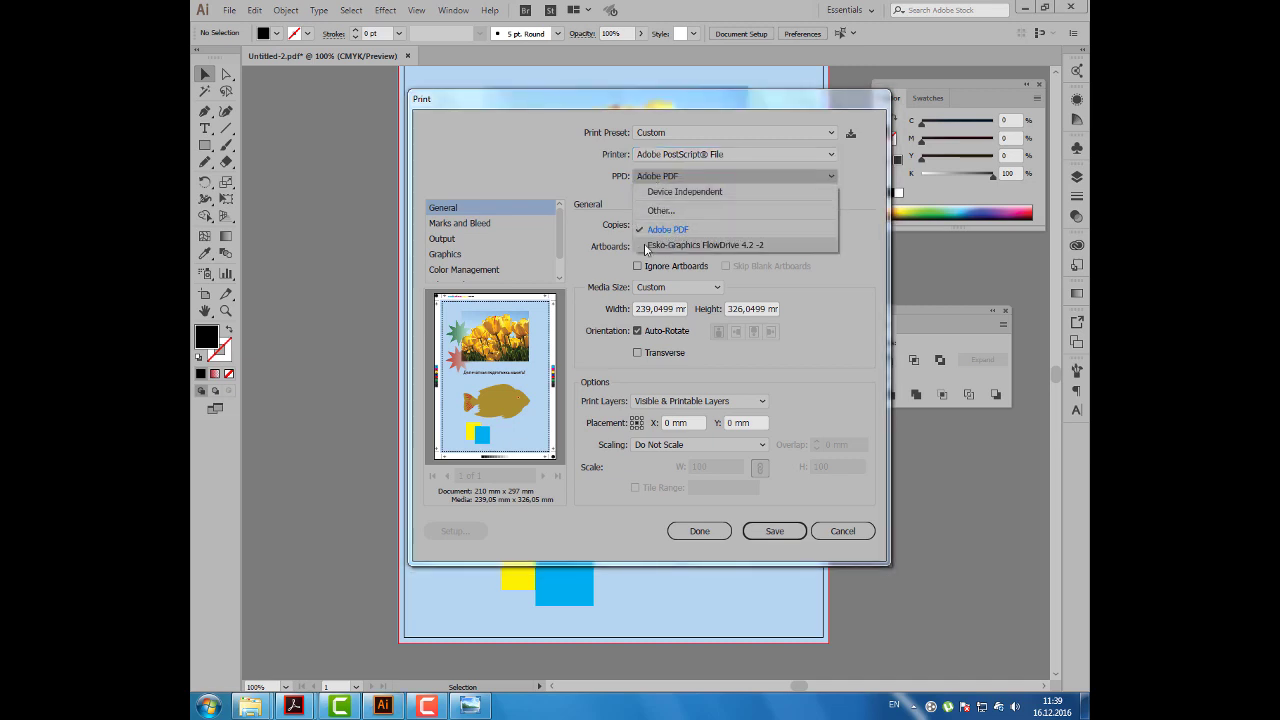
pyautogui.click(755, 246)
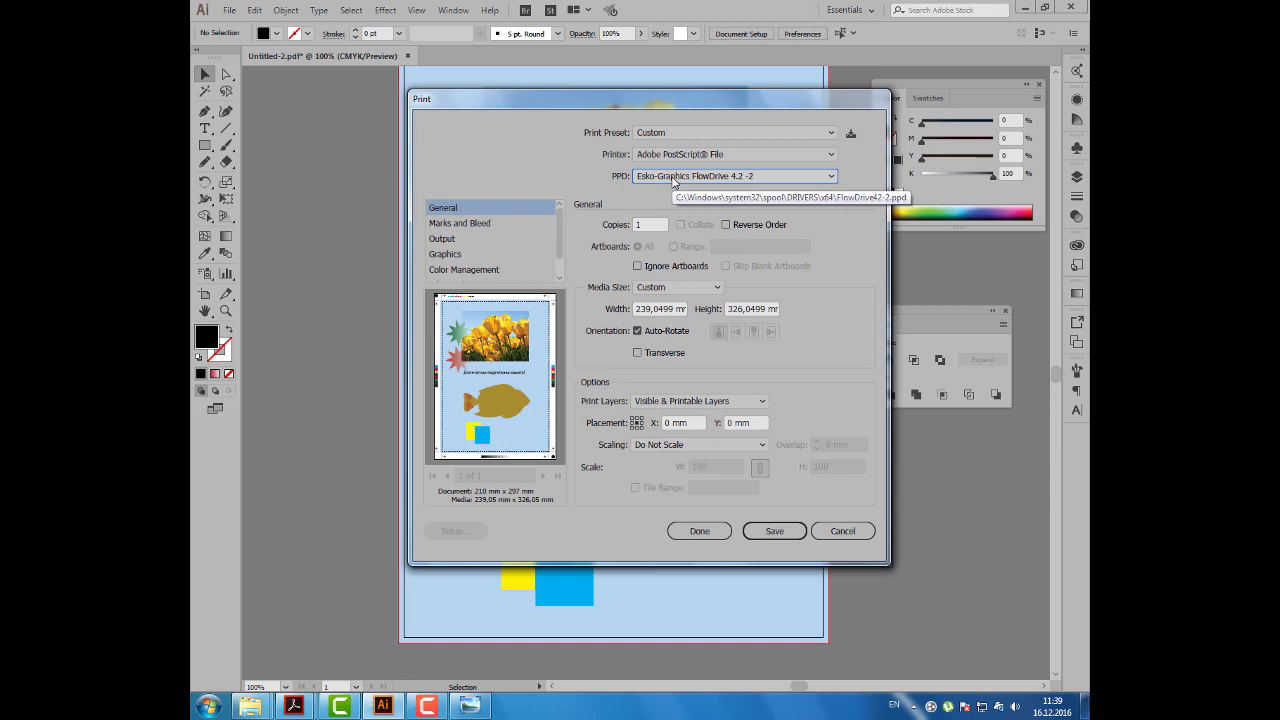
# Step: Set the Output mode to Composite, keeping the FlowDrive PPD
pyautogui.click(482, 223)
pyautogui.click(474, 240)
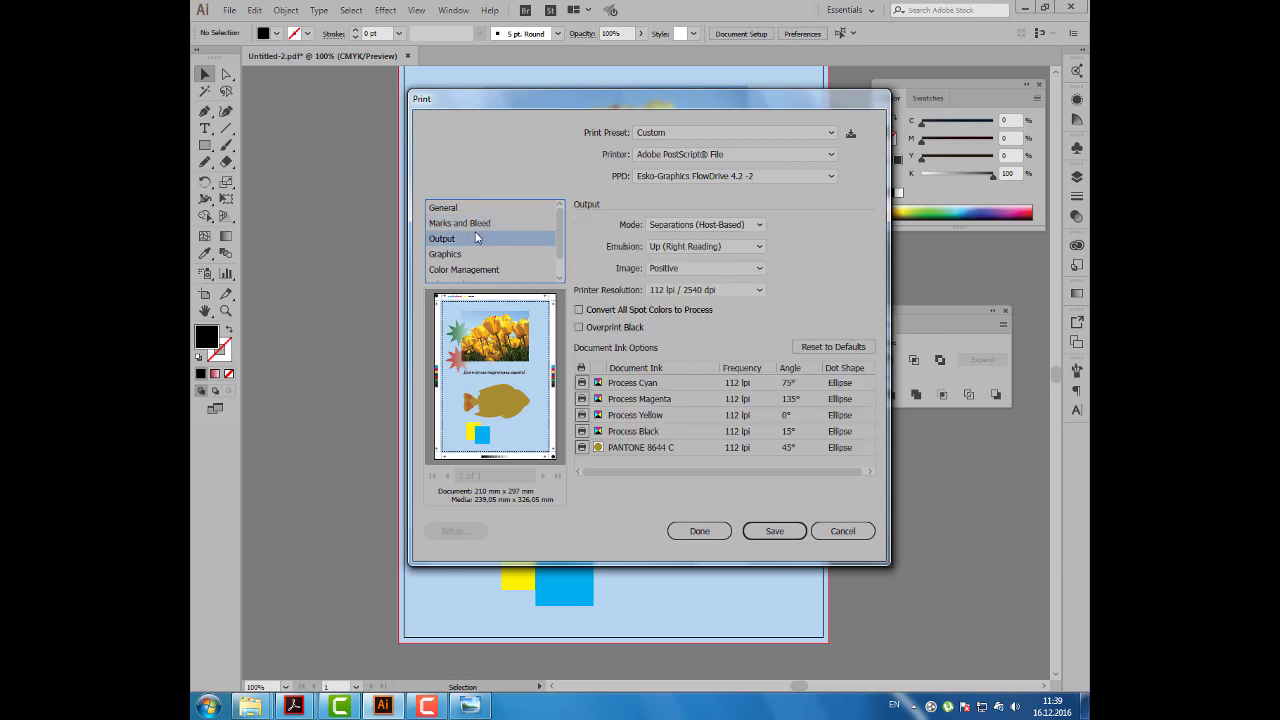
pyautogui.click(726, 226)
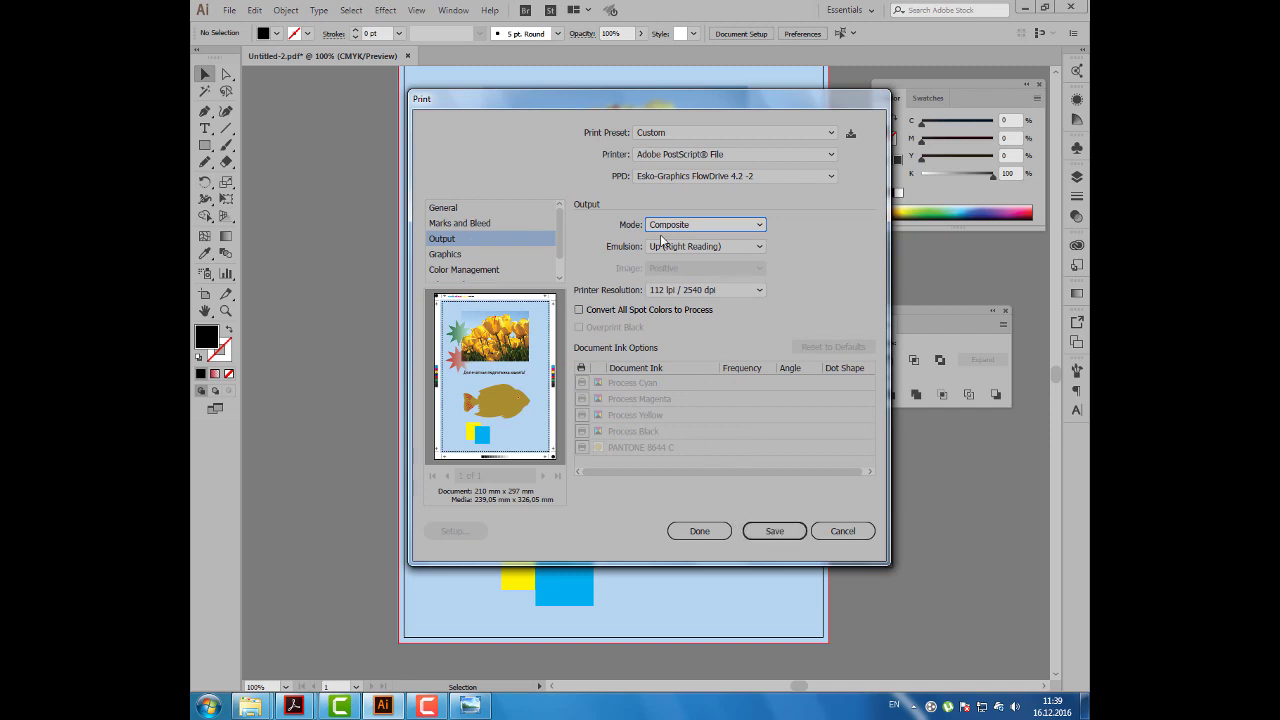
pyautogui.click(660, 177)
pyautogui.click(660, 177)
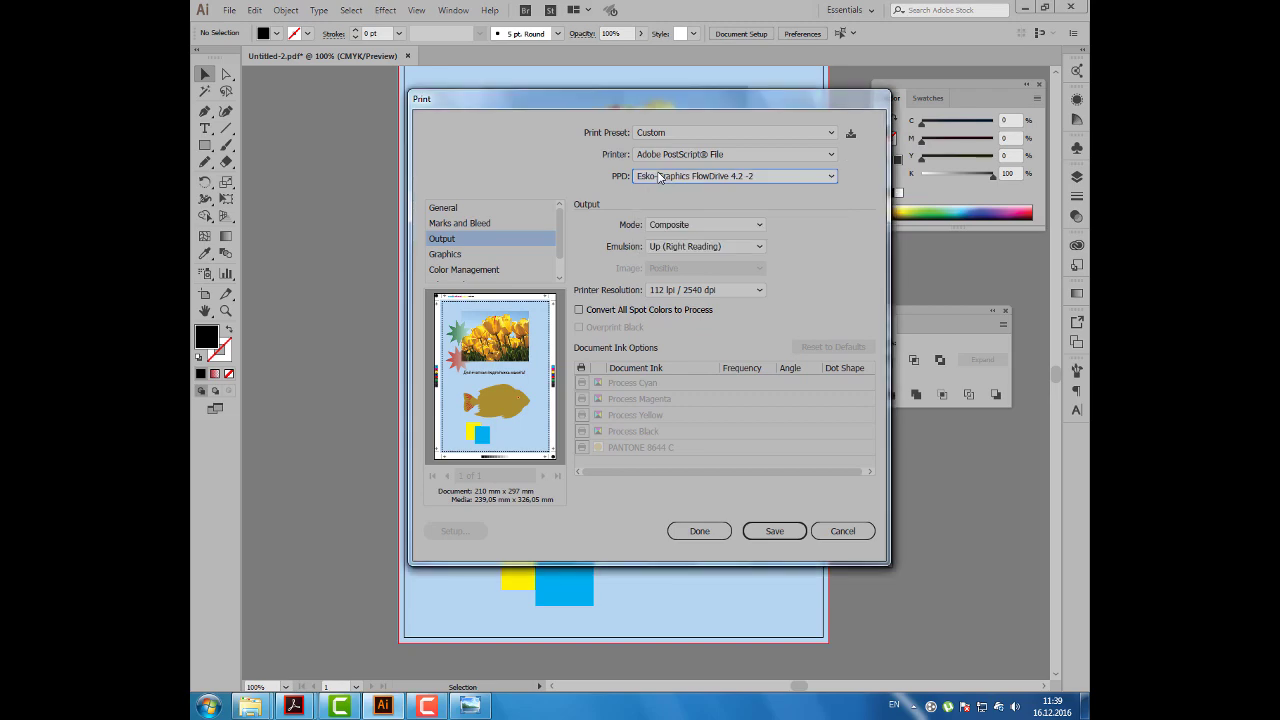
# Step: Save the print as Untitled-2.ps in Яндекс.Диск > Лекции > Illustrator > Раздел 11
pyautogui.click(773, 533)
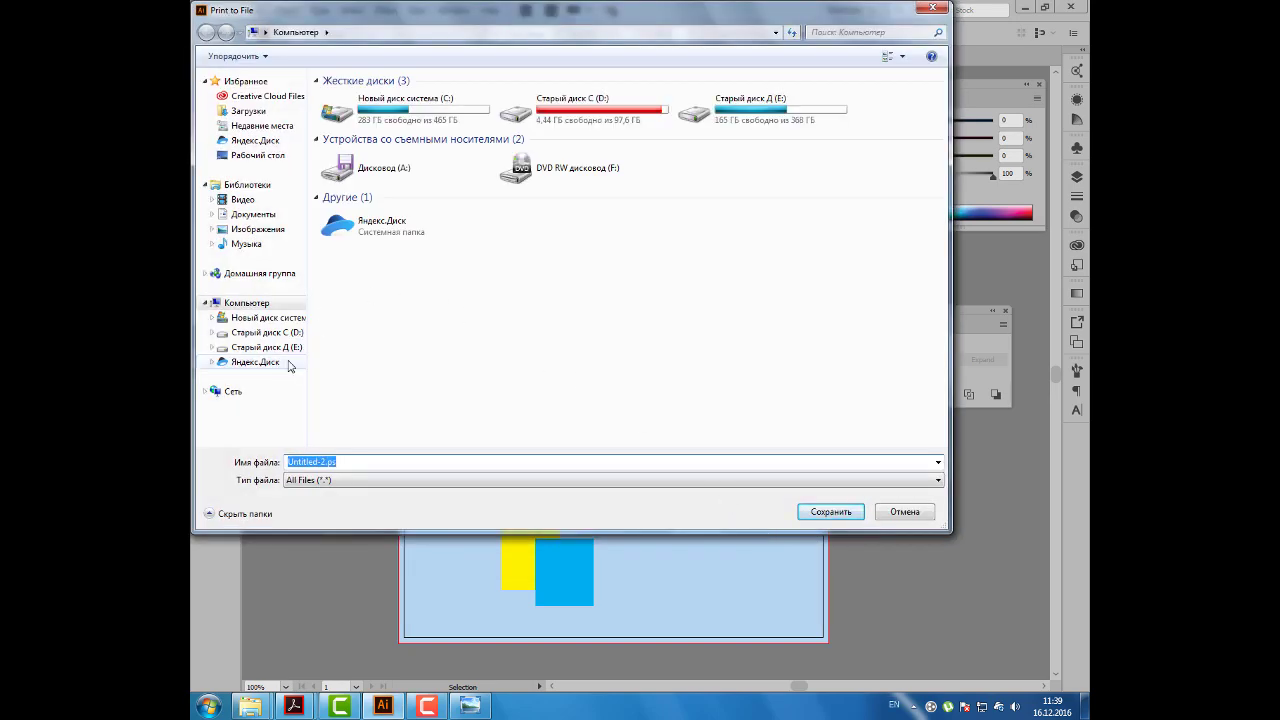
pyautogui.click(281, 364)
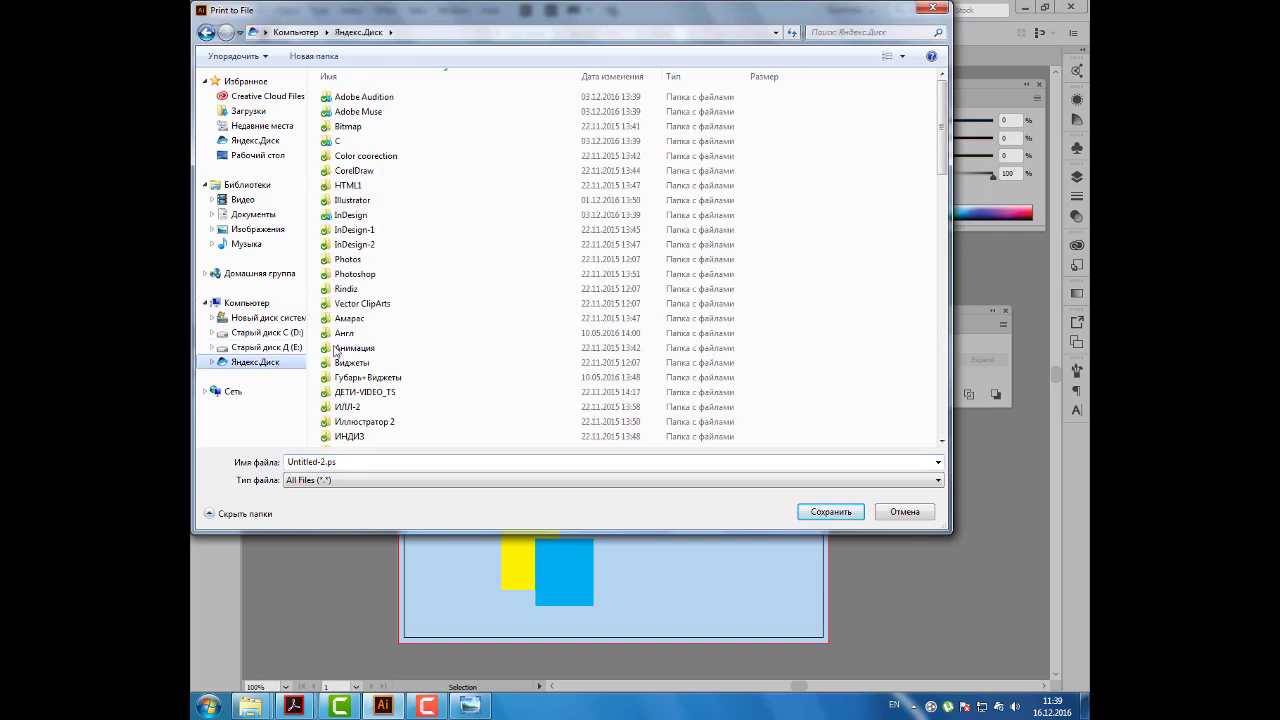
pyautogui.click(406, 396)
pyautogui.scroll(-1, 406, 400)
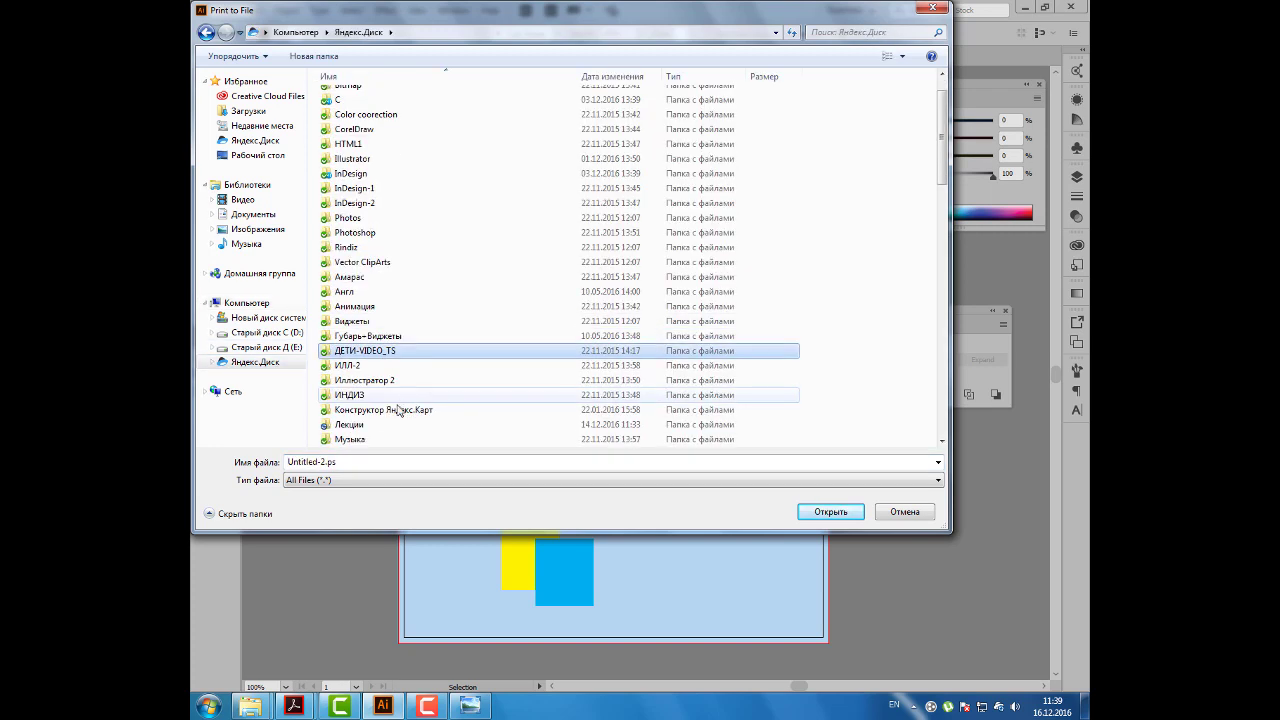
pyautogui.doubleClick(383, 428)
pyautogui.doubleClick(389, 112)
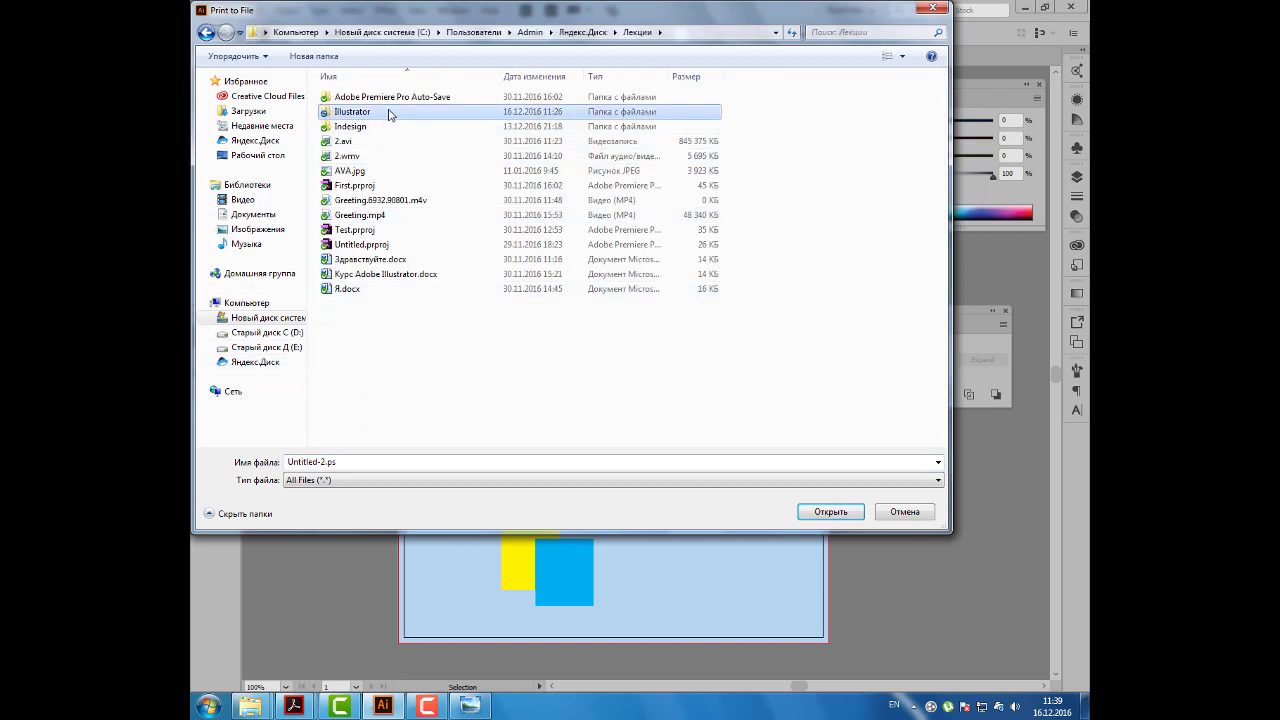
pyautogui.scroll(-3, 658, 270)
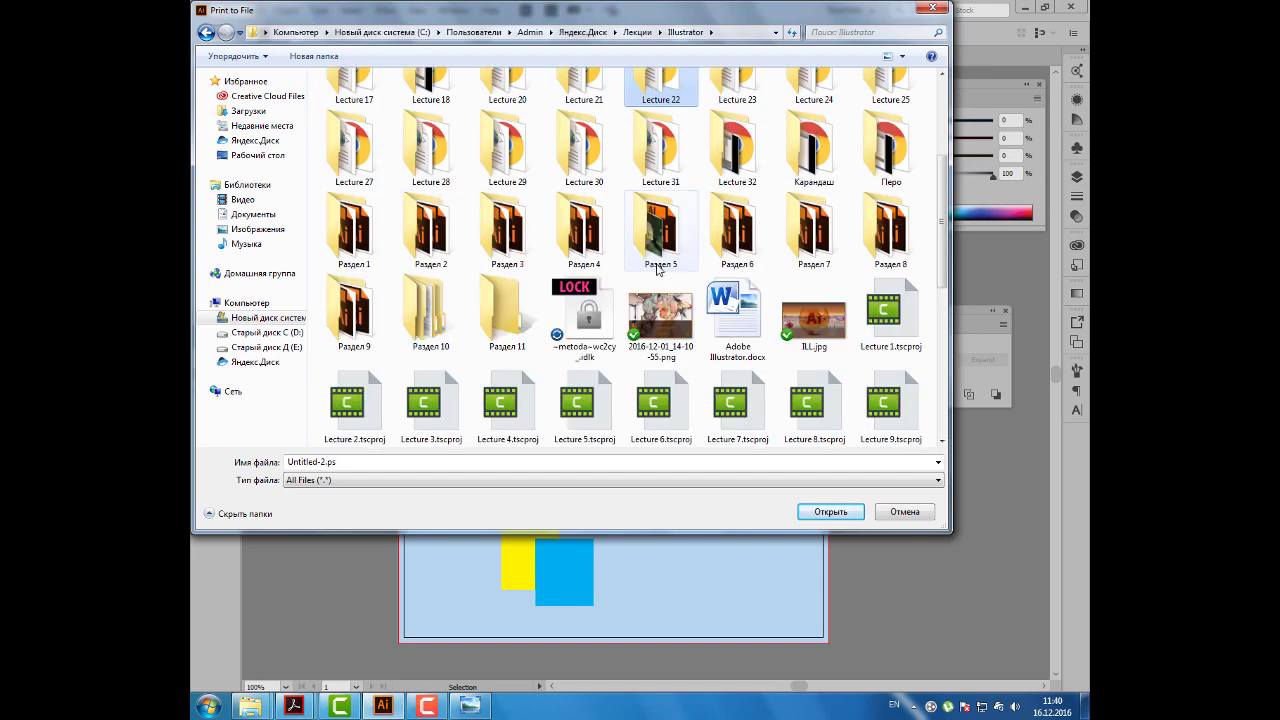
pyautogui.doubleClick(510, 318)
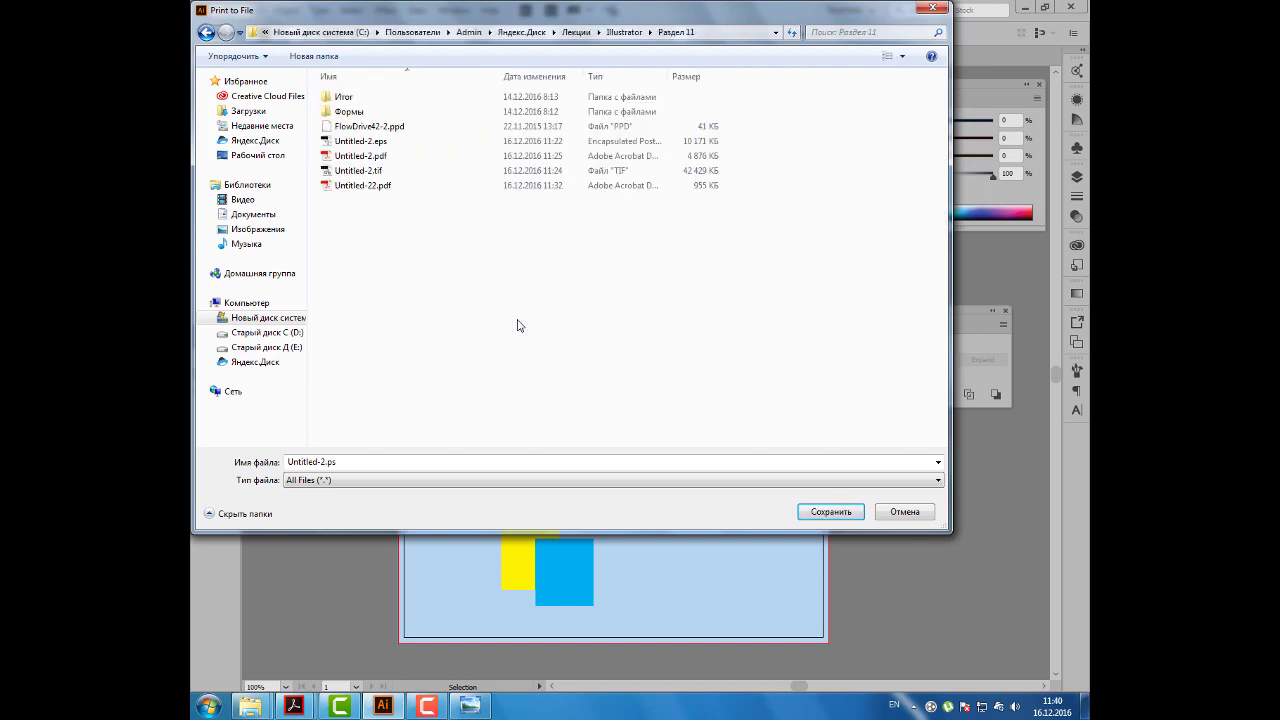
pyautogui.click(827, 513)
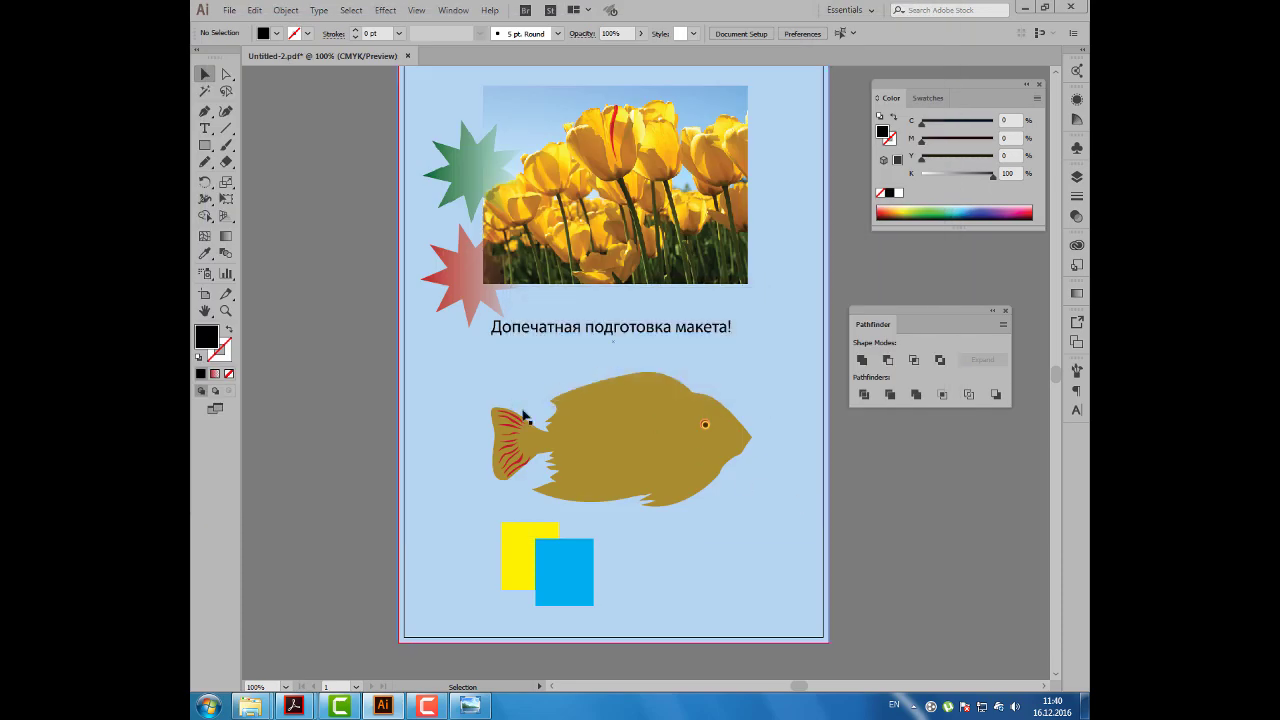
pyautogui.moveTo(250, 706)
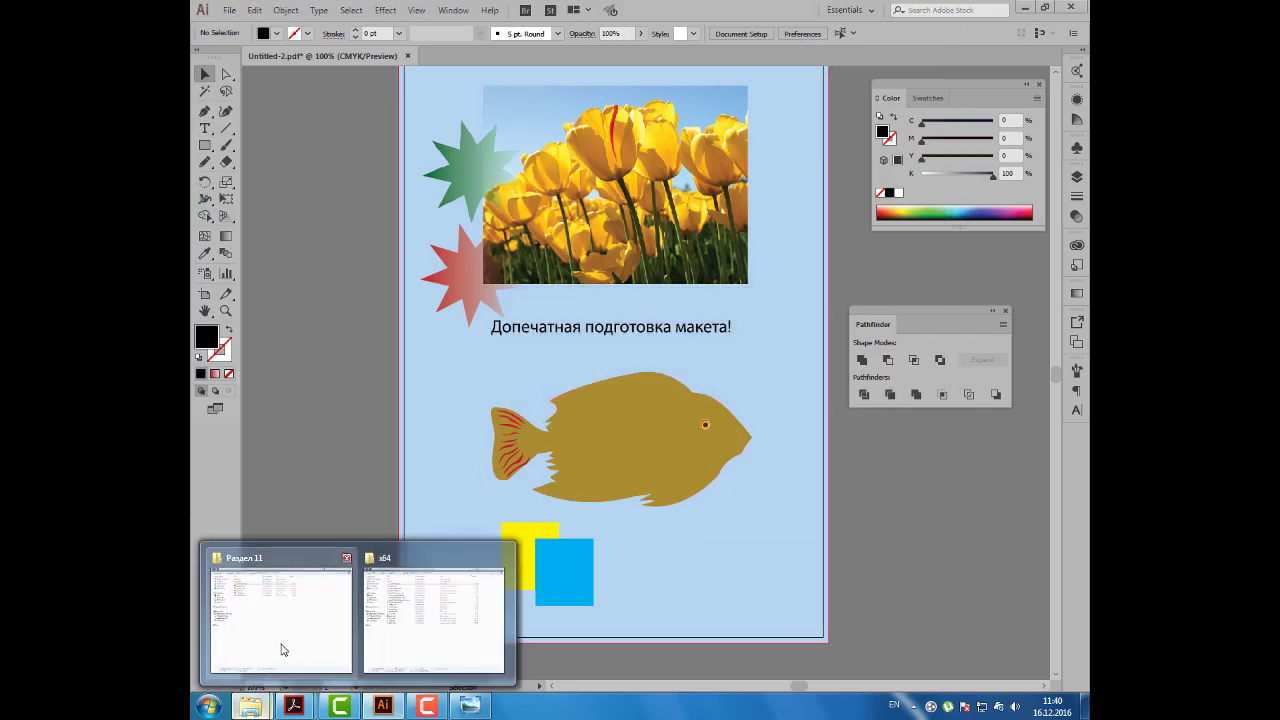
# Step: Select Untitled-2.ps in Раздел 11 and launch Acrobat Distiller DC via a 'dis' Start search
pyautogui.click(280, 642)
pyautogui.click(400, 165)
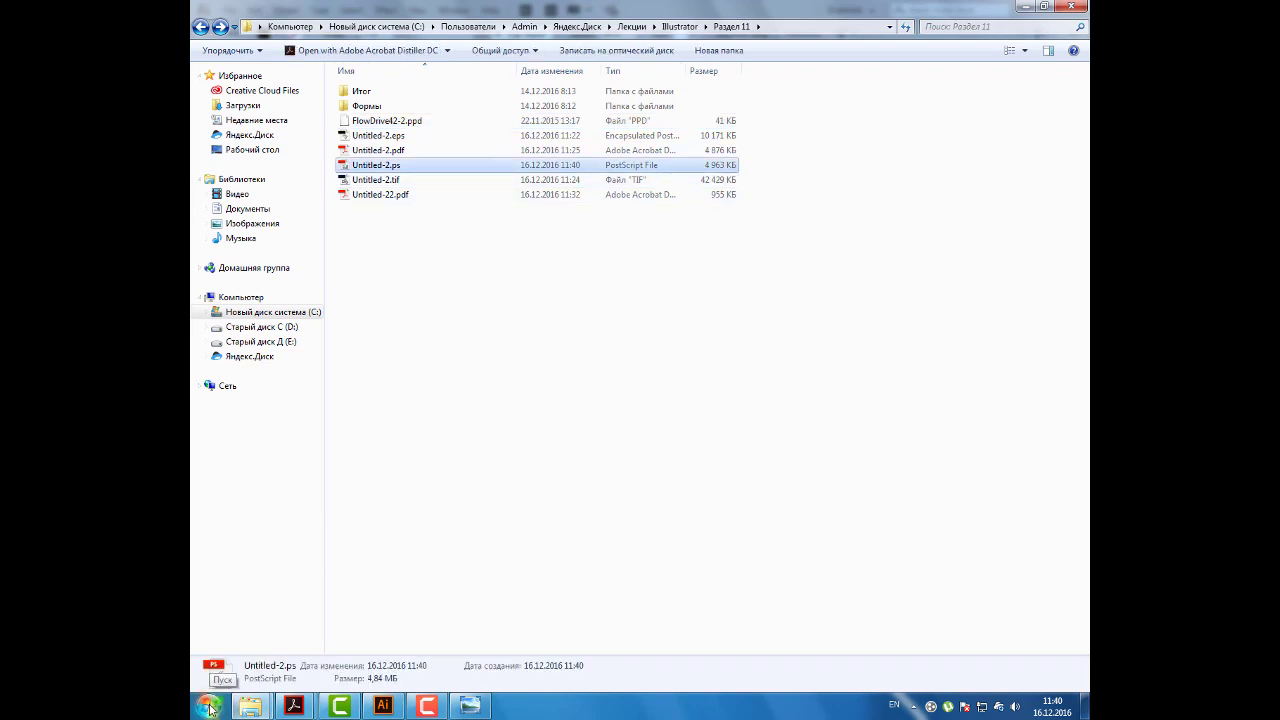
pyautogui.click(210, 709)
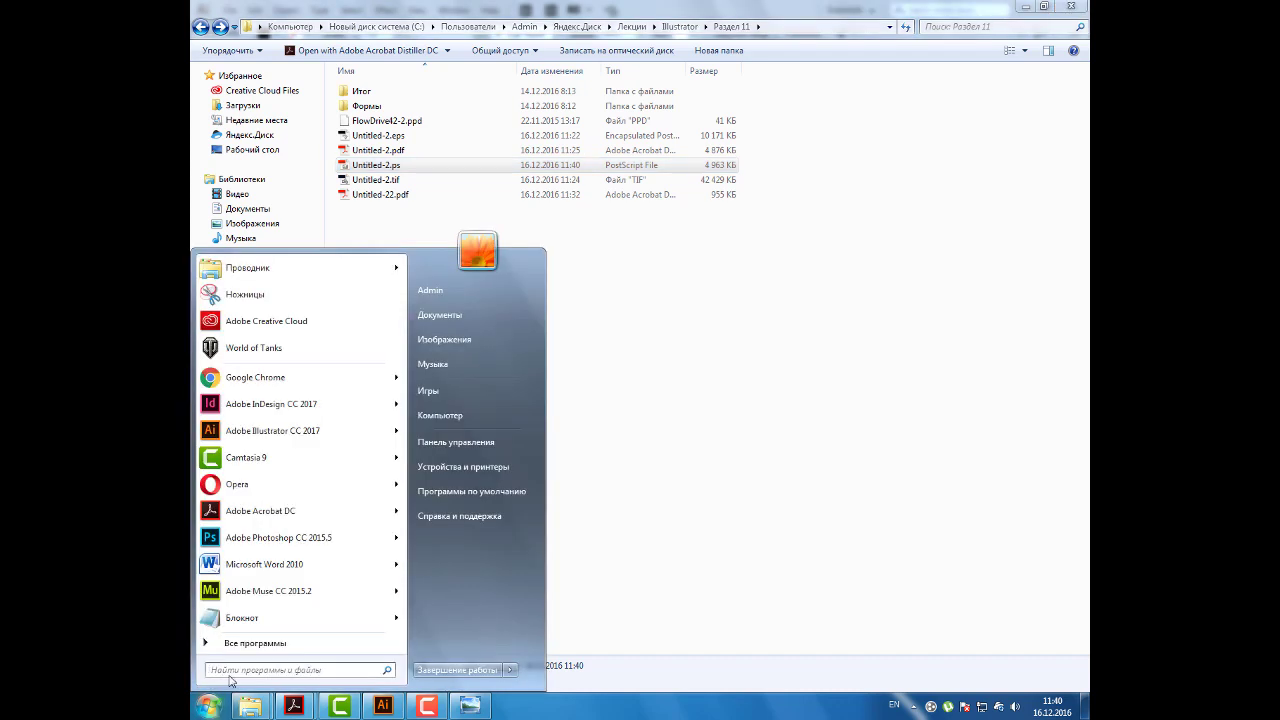
pyautogui.click(230, 667)
pyautogui.write('dis')
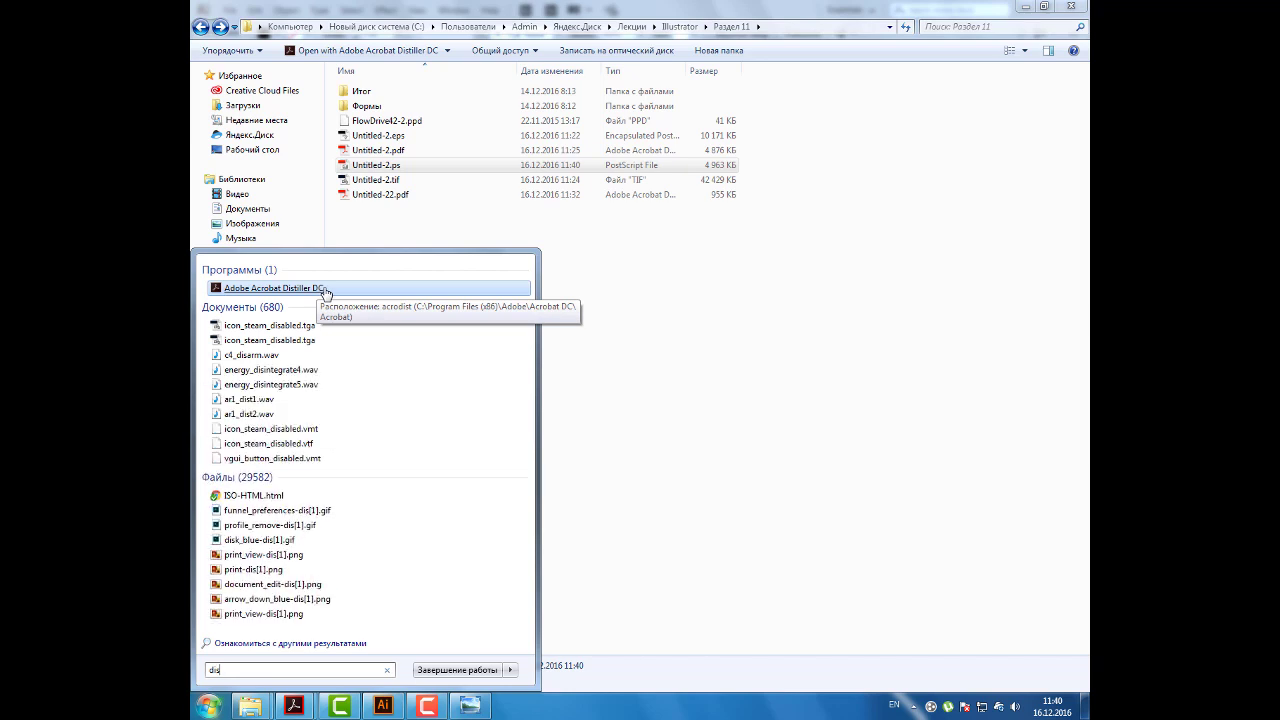
pyautogui.click(325, 289)
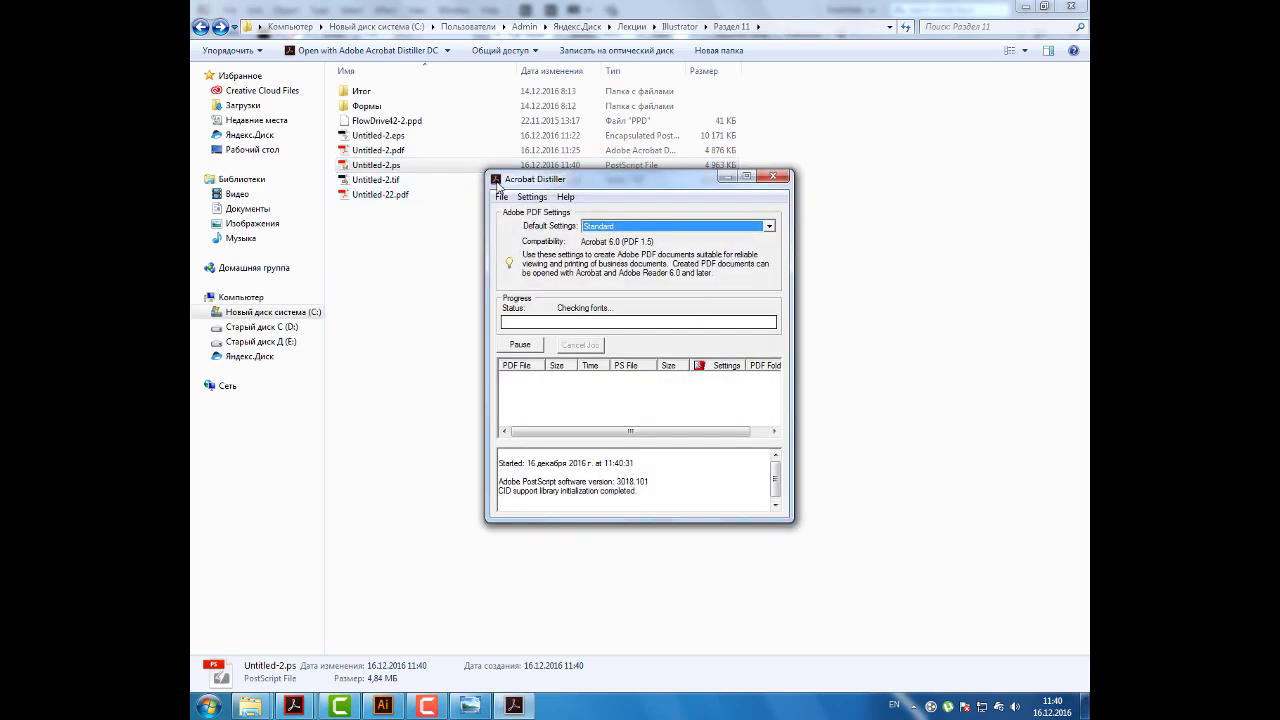
# Step: Set Distiller's Default Settings to High Quality Print
pyautogui.moveTo(547, 180); pyautogui.dragTo(628, 174)
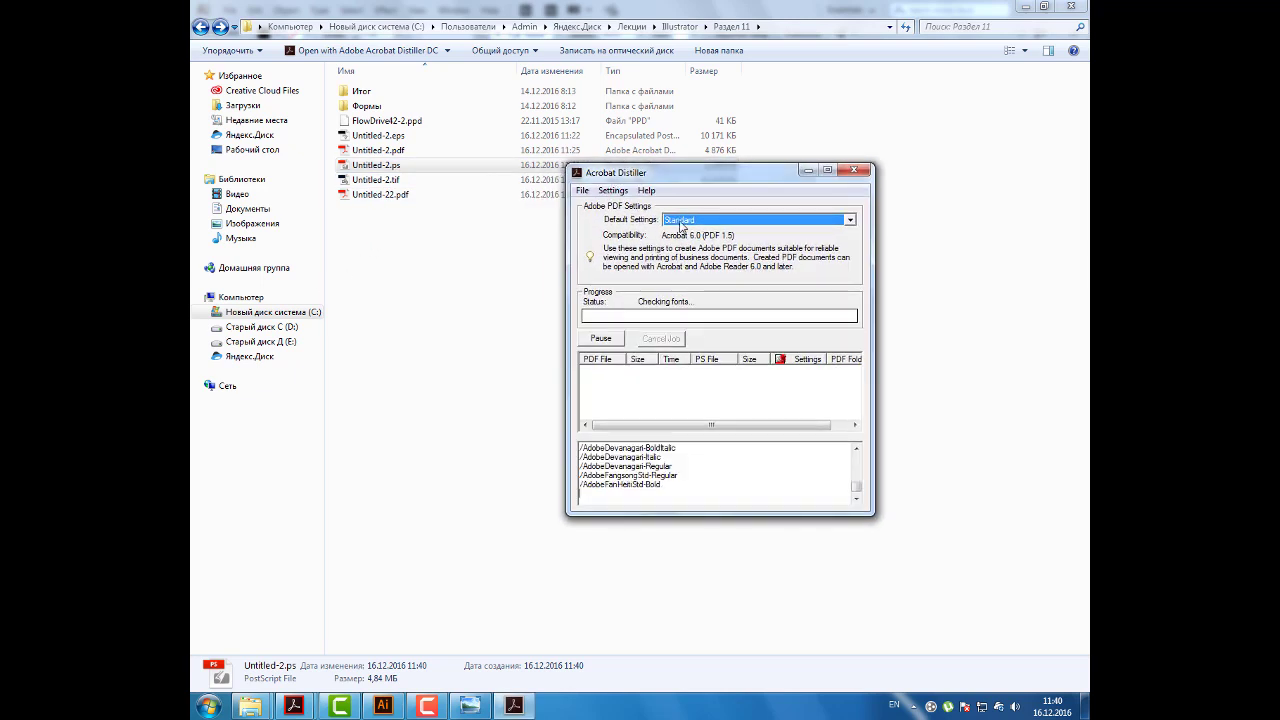
pyautogui.click(680, 223)
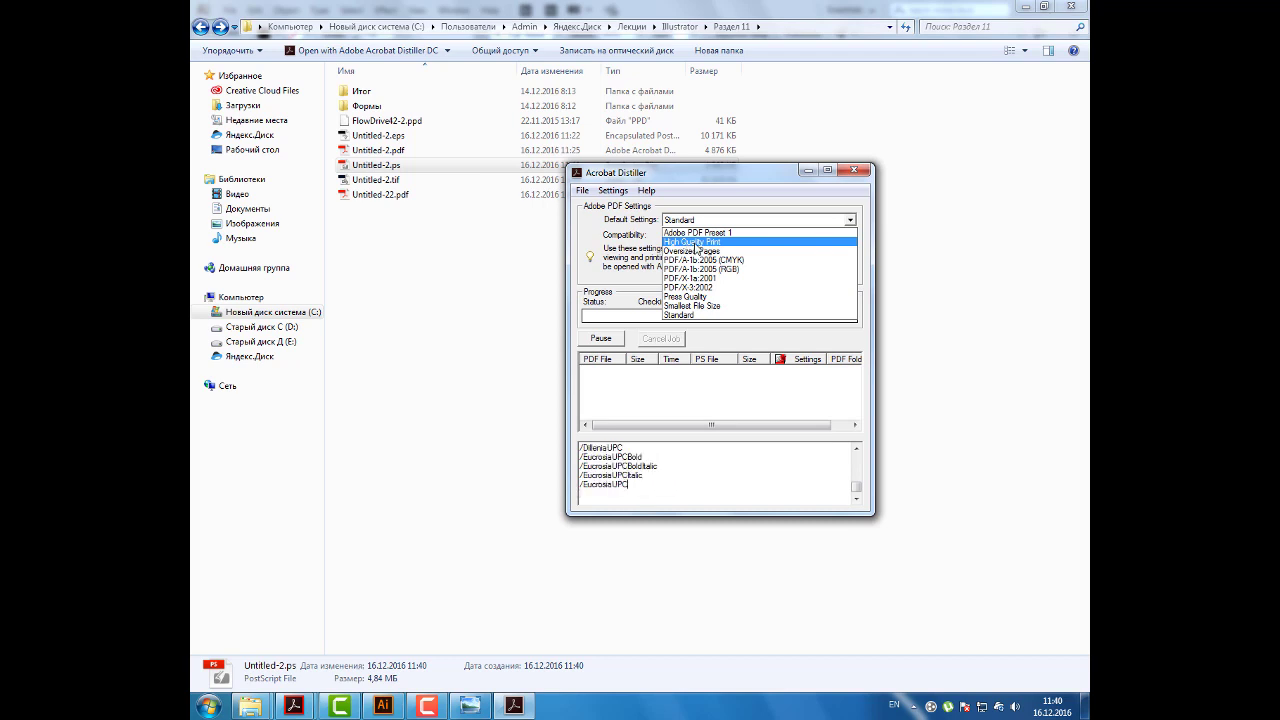
pyautogui.click(696, 244)
# Step: Start opening a PostScript file and browse to the Яндекс.Диск folders
pyautogui.click(584, 191)
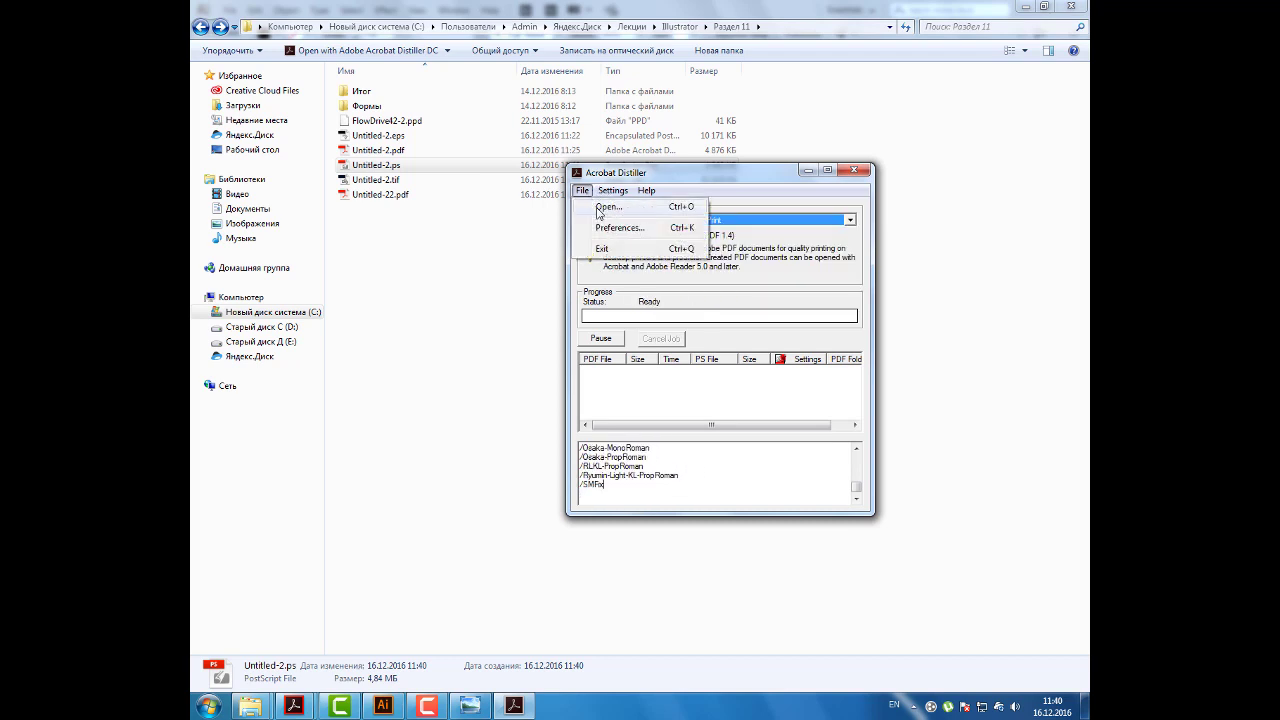
pyautogui.click(599, 211)
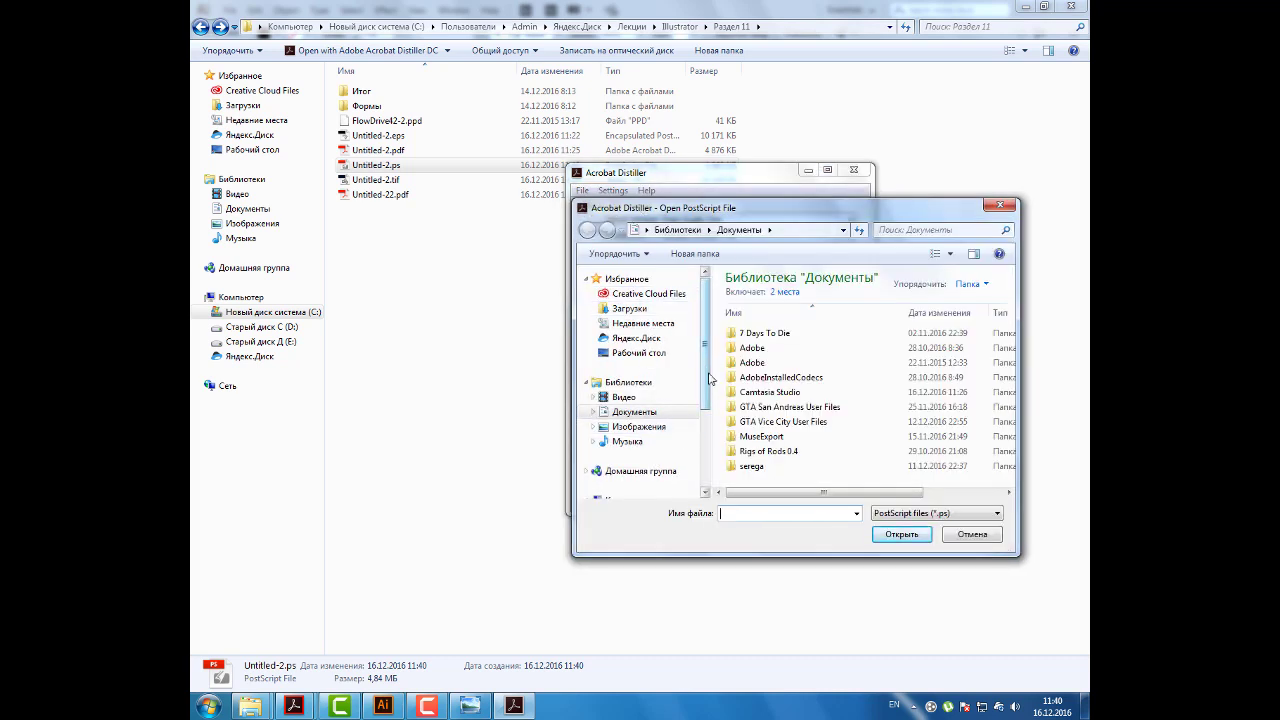
pyautogui.scroll(-2, 703, 387)
pyautogui.click(655, 465)
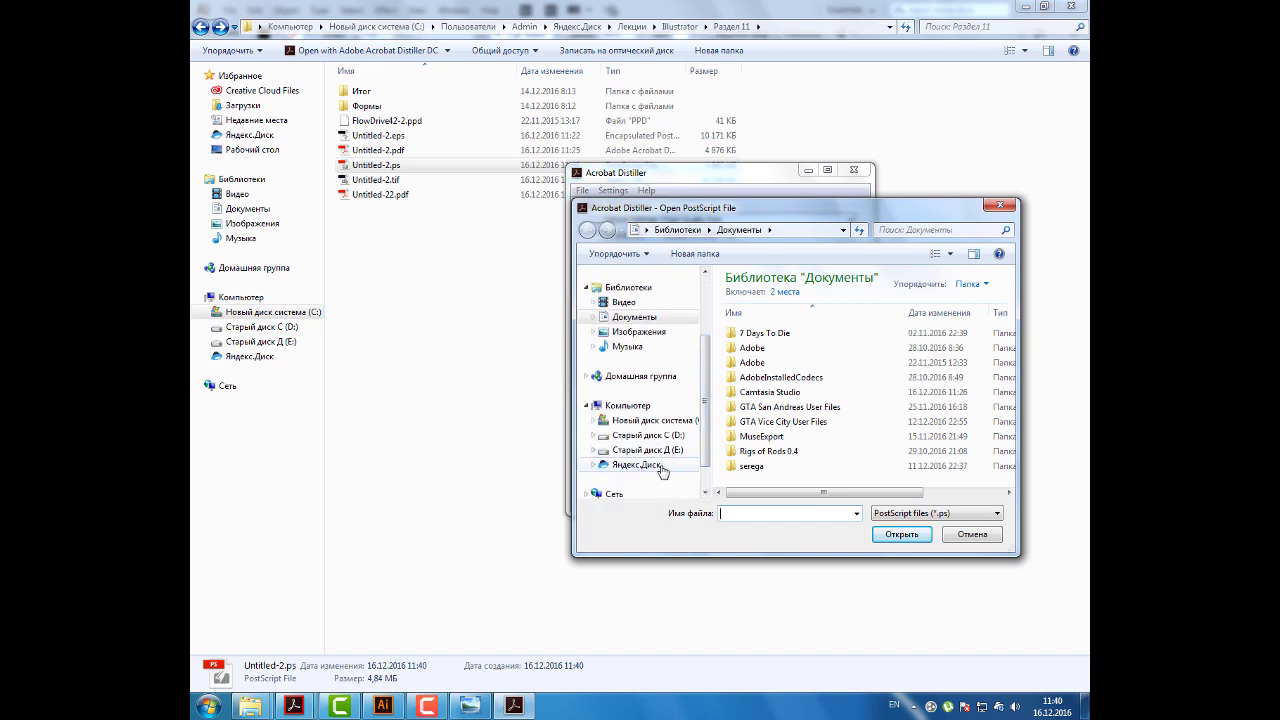
pyautogui.scroll(-1, 833, 404)
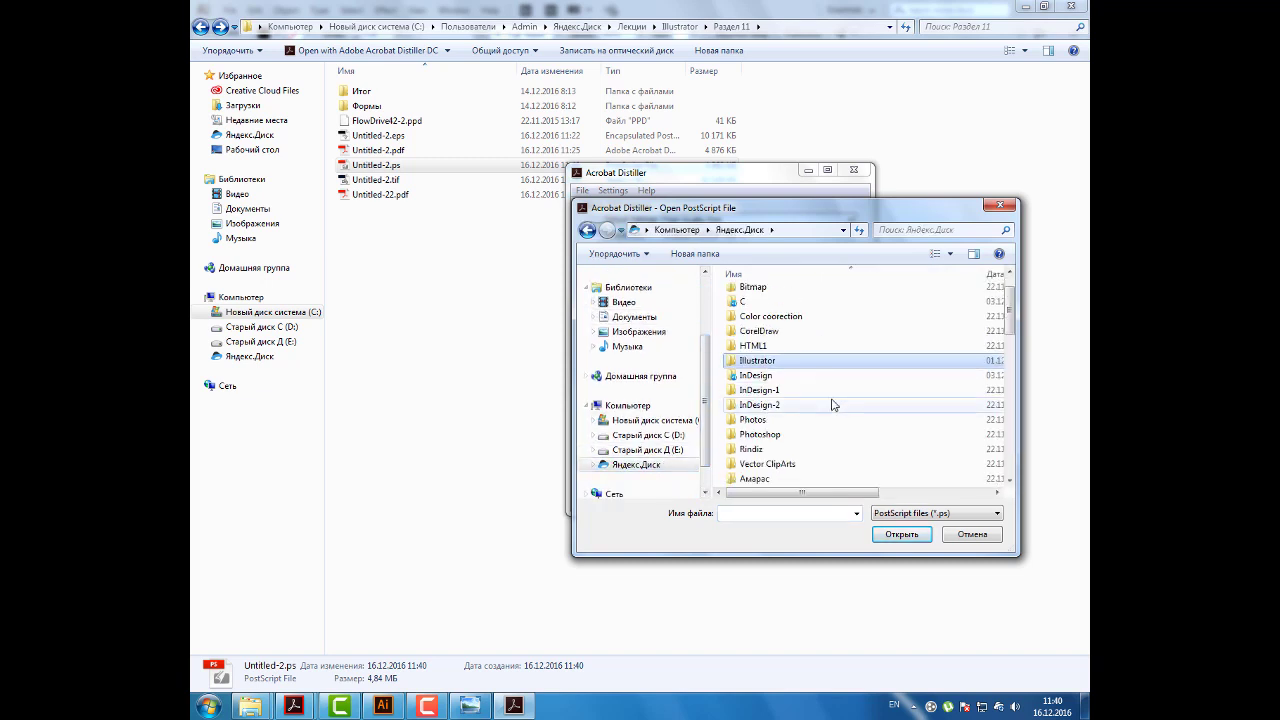
pyautogui.scroll(-1, 833, 404)
pyautogui.scroll(-1, 833, 404)
pyautogui.scroll(-1, 833, 404)
pyautogui.scroll(-1, 833, 404)
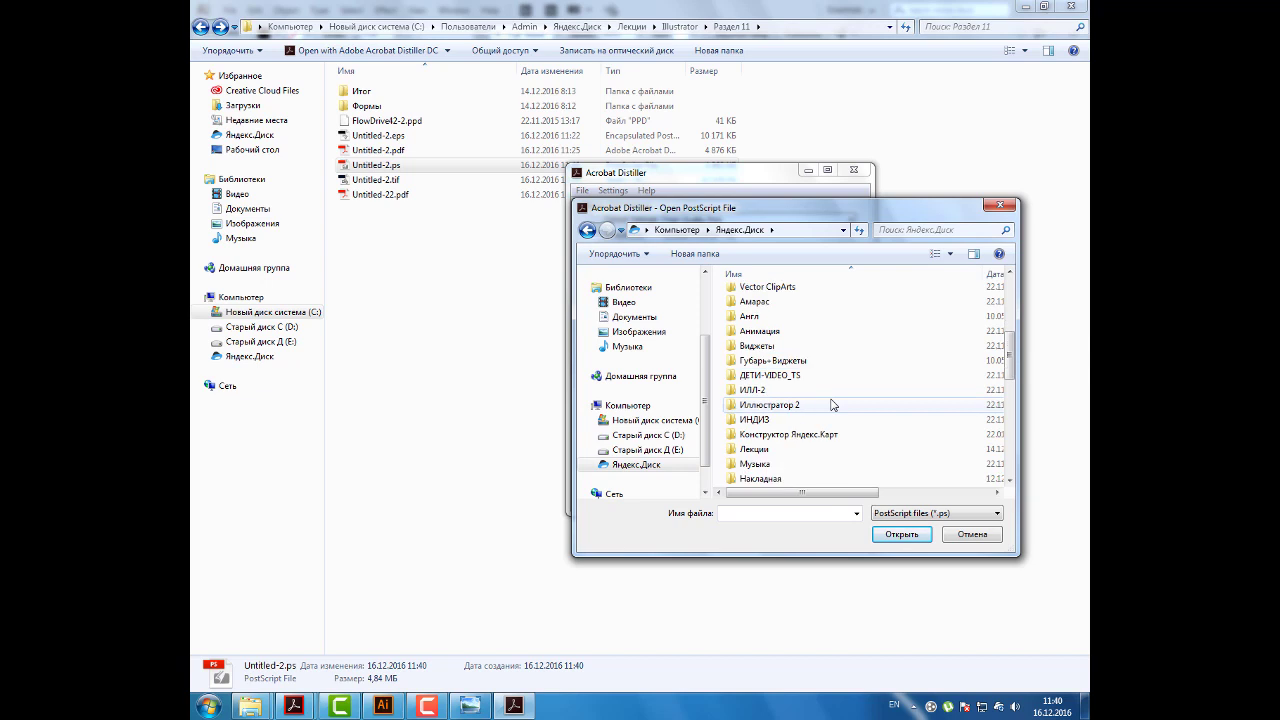
pyautogui.scroll(-1, 833, 404)
# Step: Open Лекции > Illustrator > Раздел 11 and distill Untitled-2.ps to PDF
pyautogui.doubleClick(800, 405)
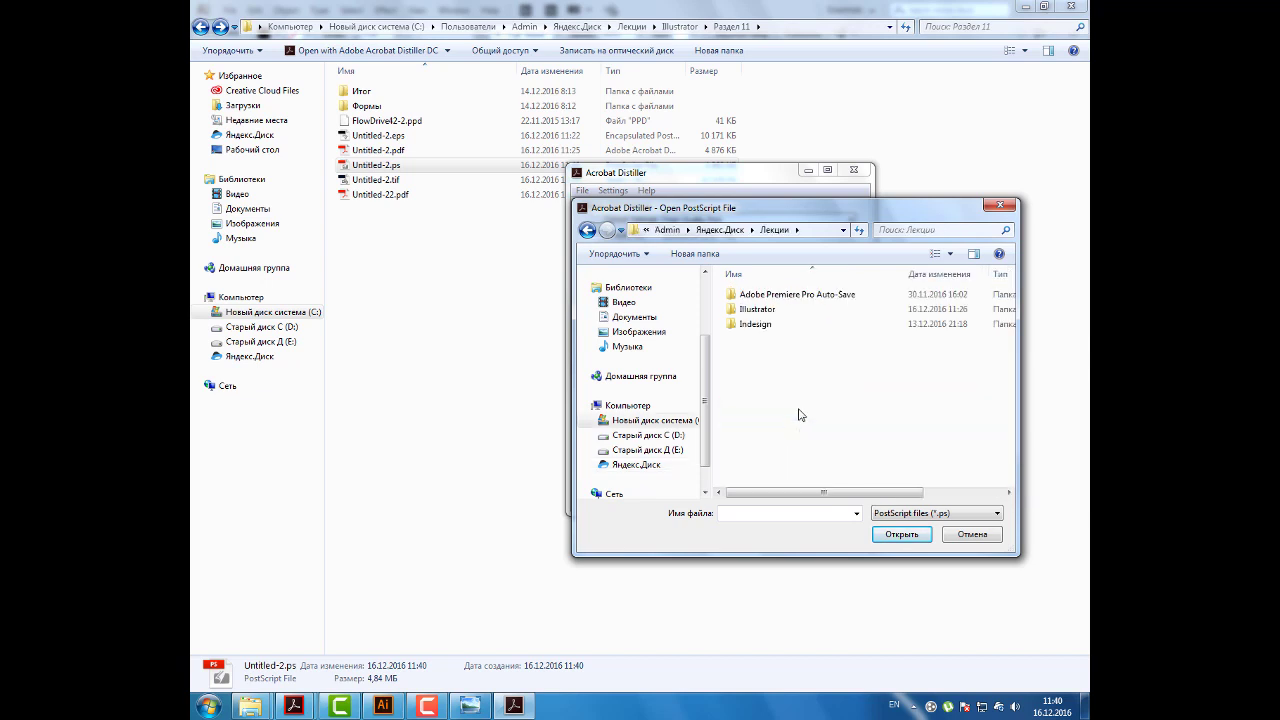
pyautogui.doubleClick(776, 318)
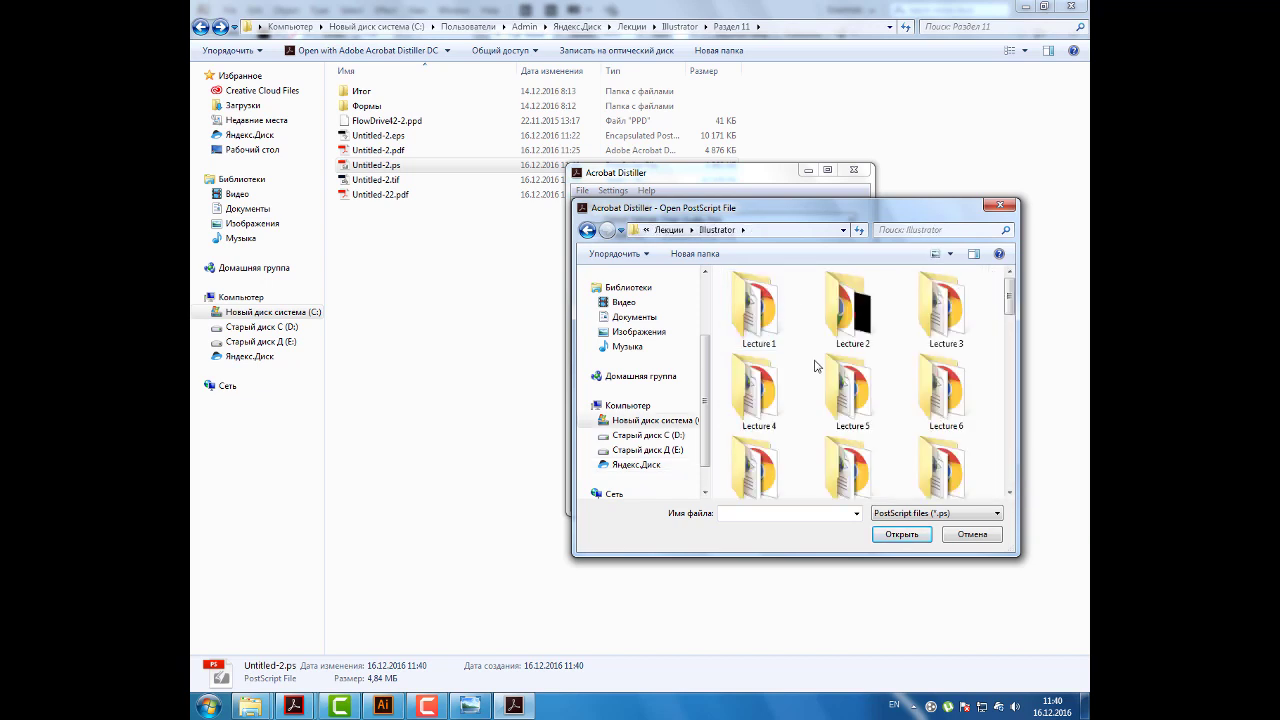
pyautogui.scroll(-1, 815, 366)
pyautogui.scroll(-1, 815, 366)
pyautogui.scroll(-1, 815, 366)
pyautogui.scroll(-1, 815, 366)
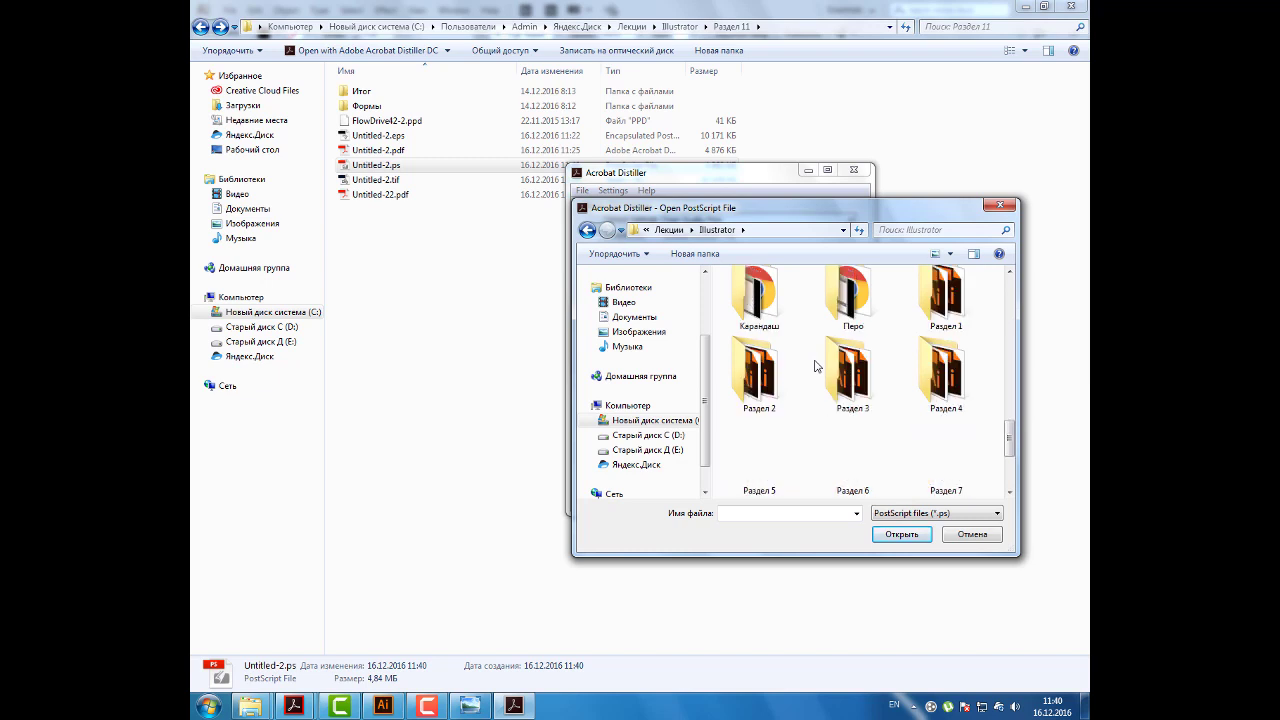
pyautogui.scroll(-2, 815, 366)
pyautogui.doubleClick(755, 455)
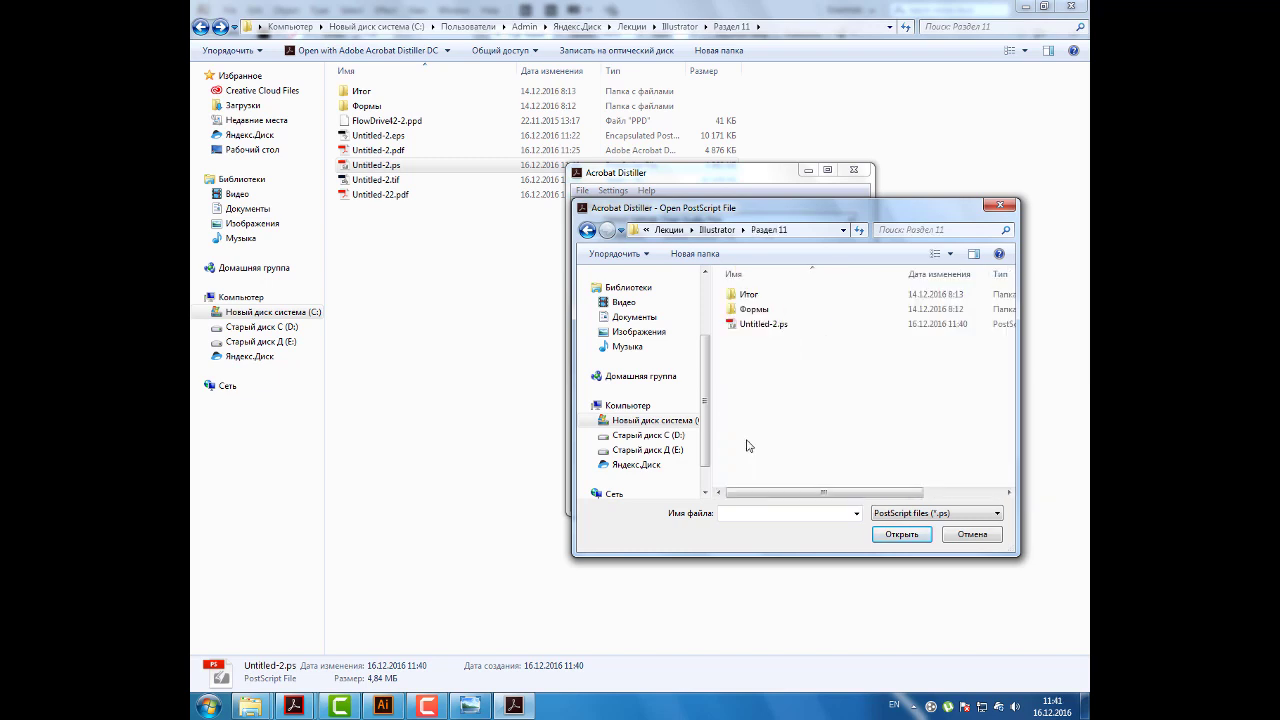
pyautogui.click(785, 329)
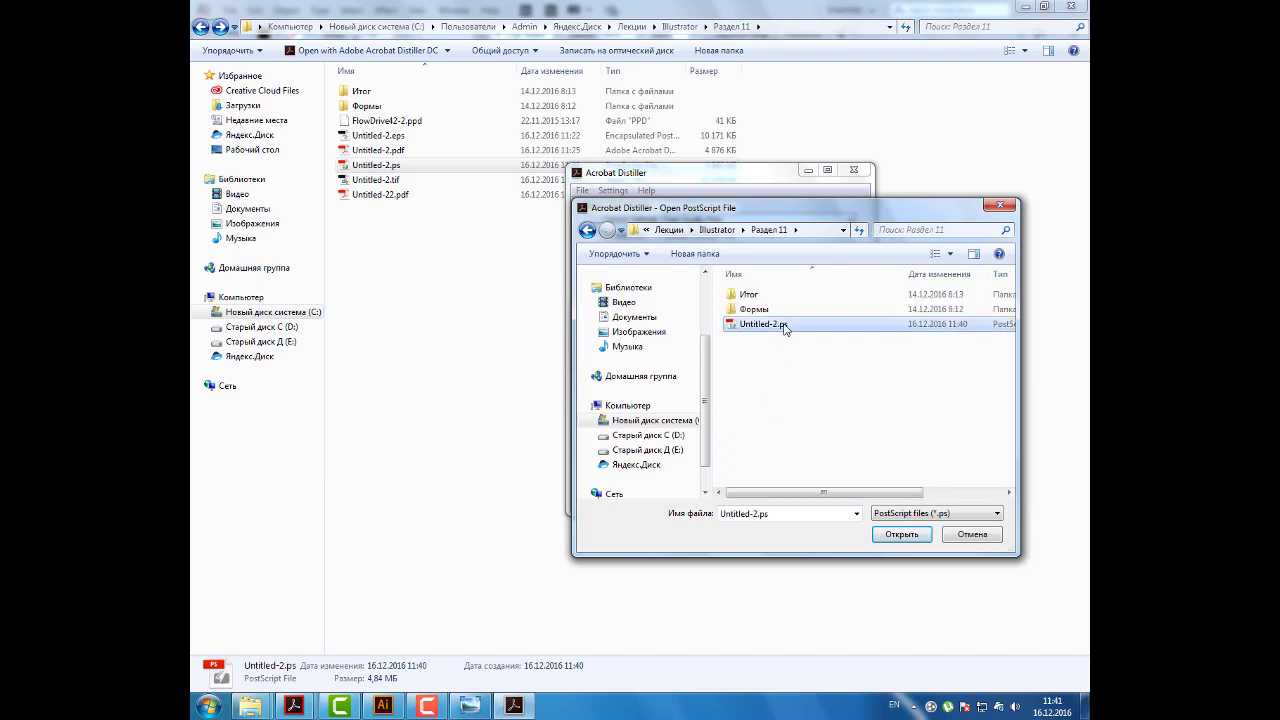
pyautogui.click(901, 534)
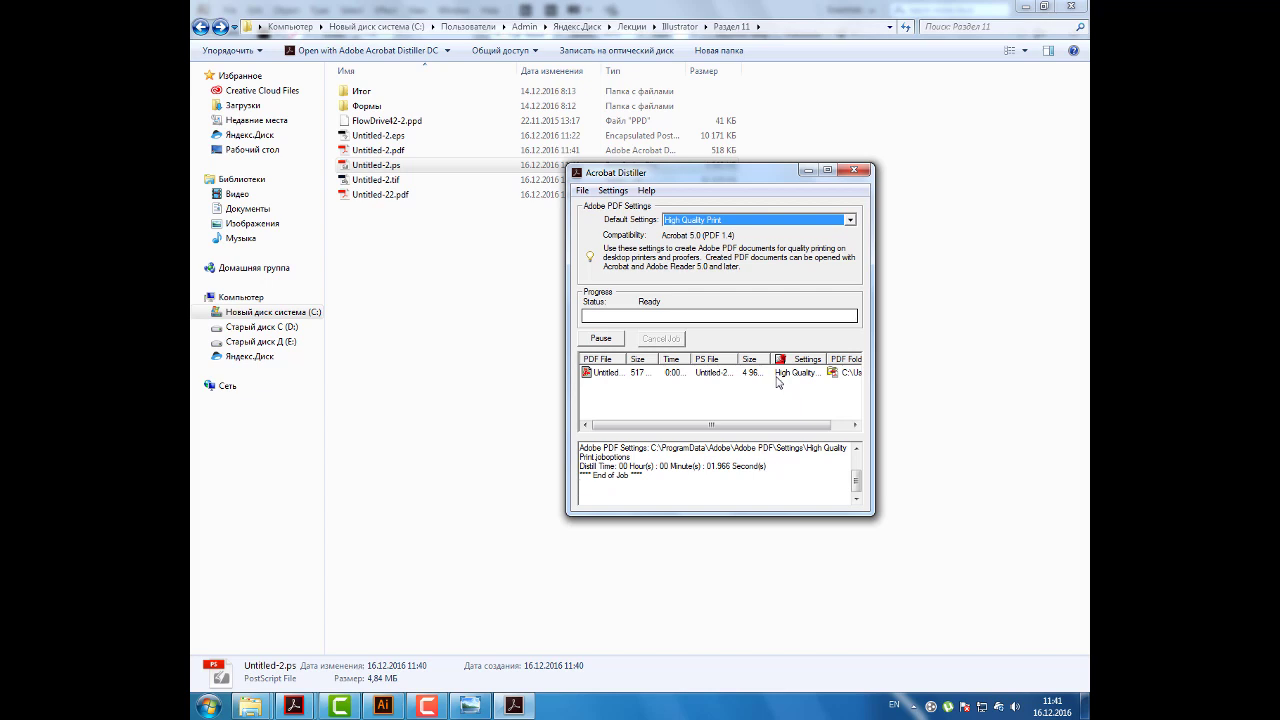
# Step: Open the finished Untitled-2.pdf from Distiller's job list in Acrobat Pro DC
pyautogui.doubleClick(606, 373)
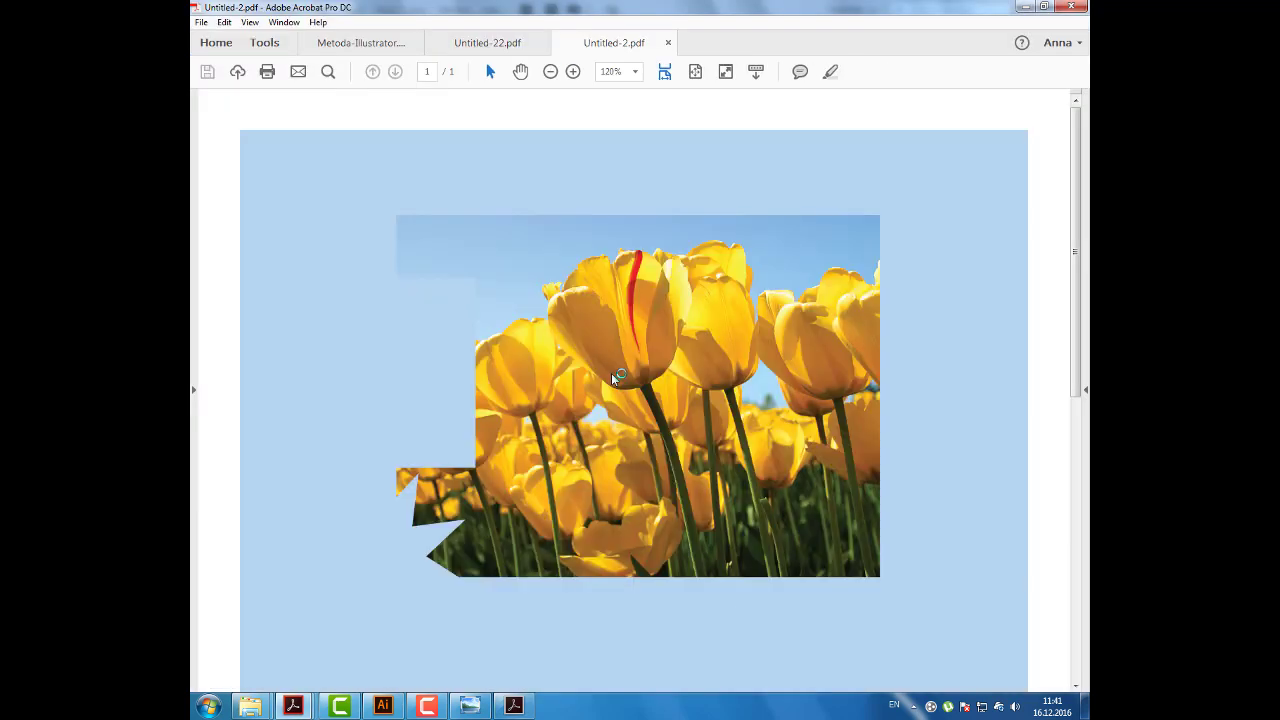